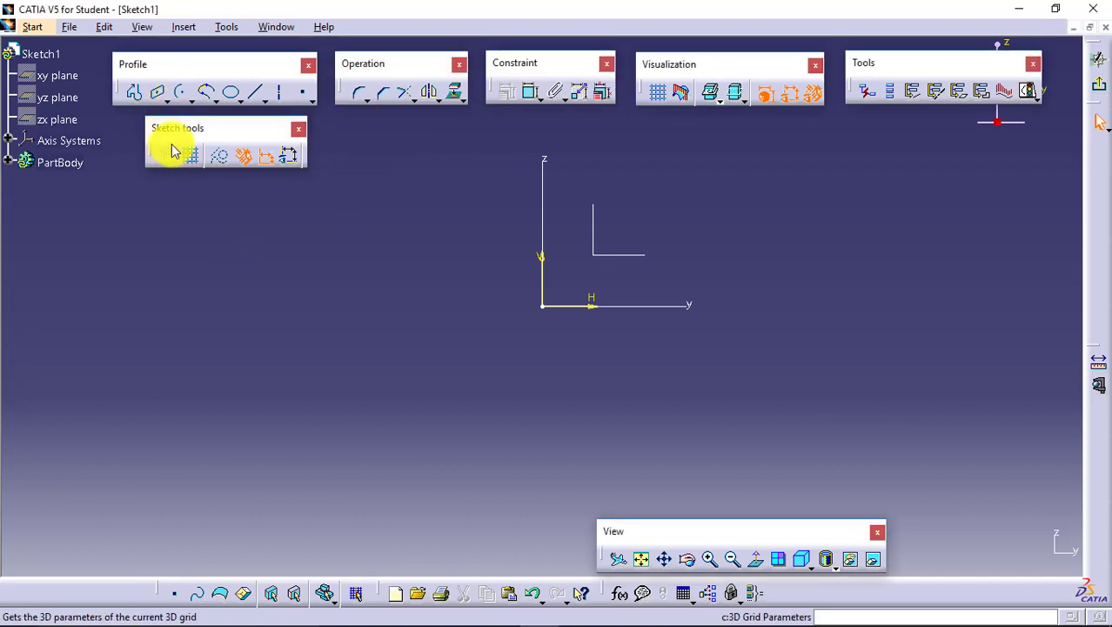
# - Sketch a rectangle to the left of the origin, extending from above to below the horizontal axis
pyautogui.click(166, 99)
pyautogui.click(181, 117)
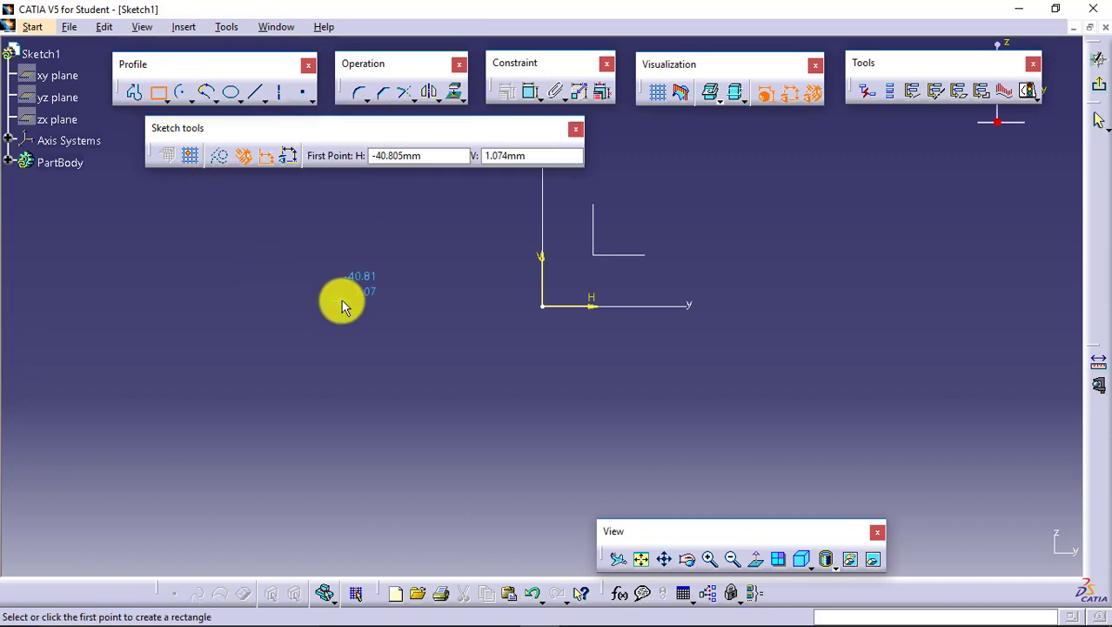
pyautogui.click(235, 259)
pyautogui.click(512, 423)
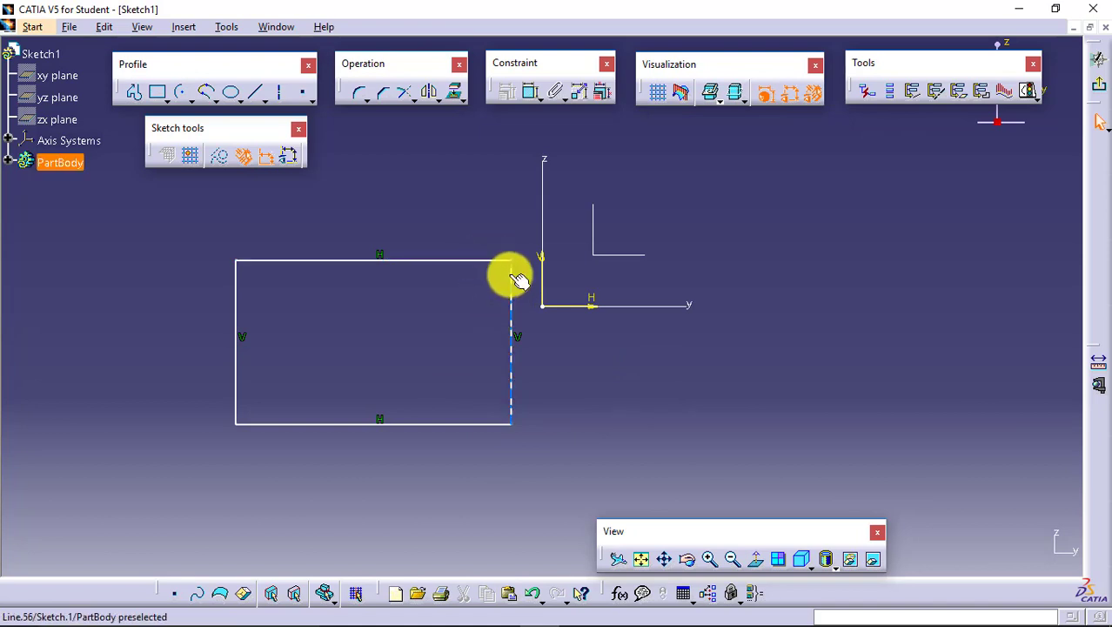
# - Round the rectangle's upper-right corner with a radius of about 10.4 mm, trimming both the top and right lines
pyautogui.click(360, 96)
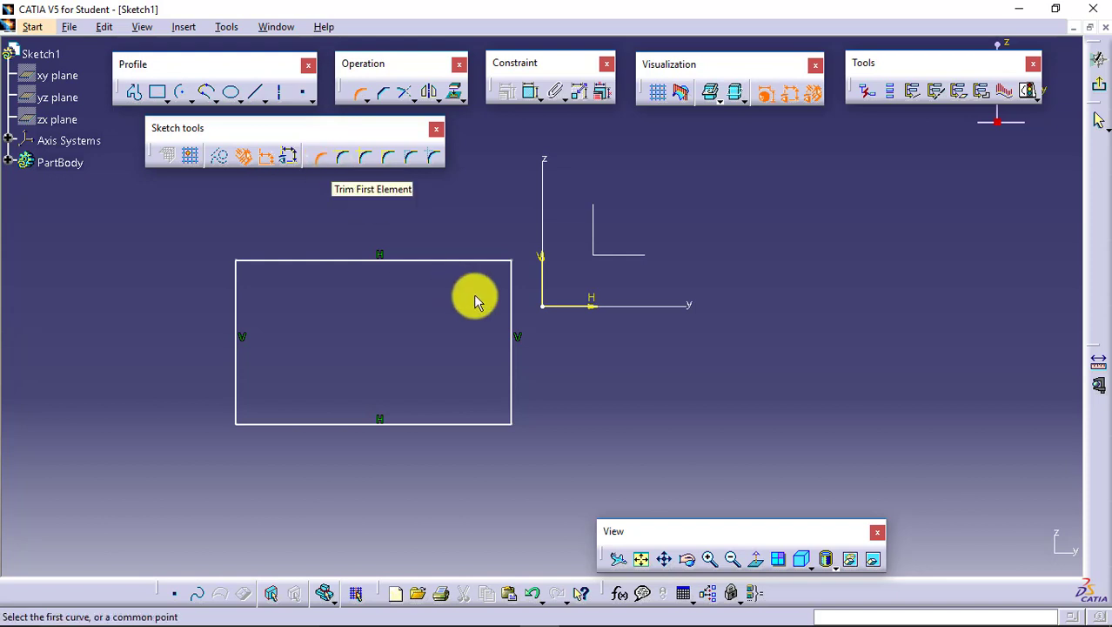
pyautogui.click(486, 259)
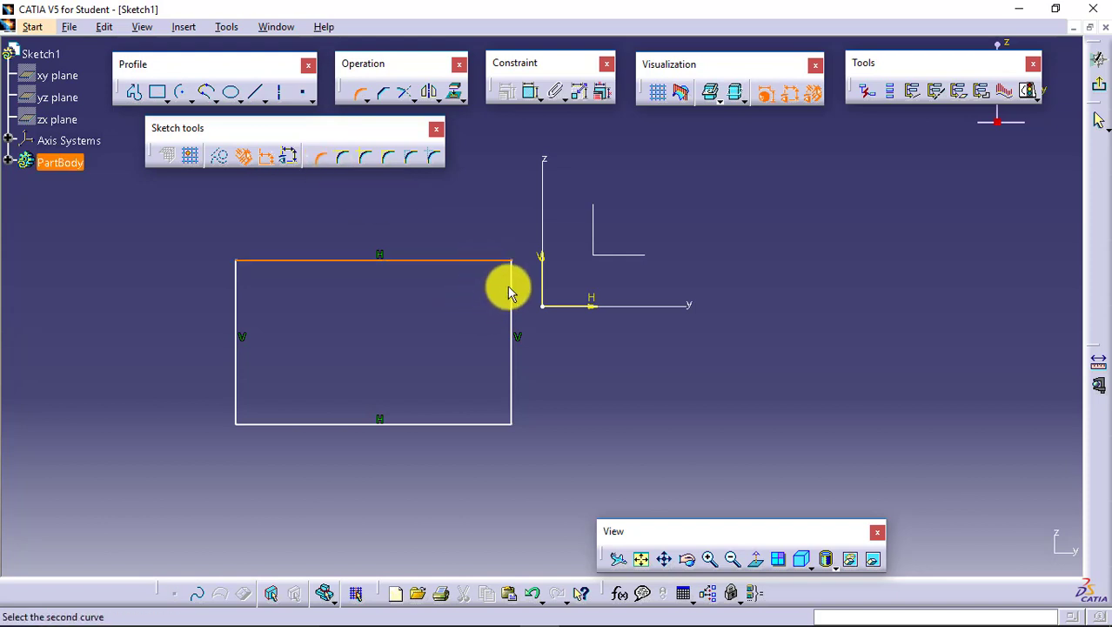
pyautogui.click(515, 353)
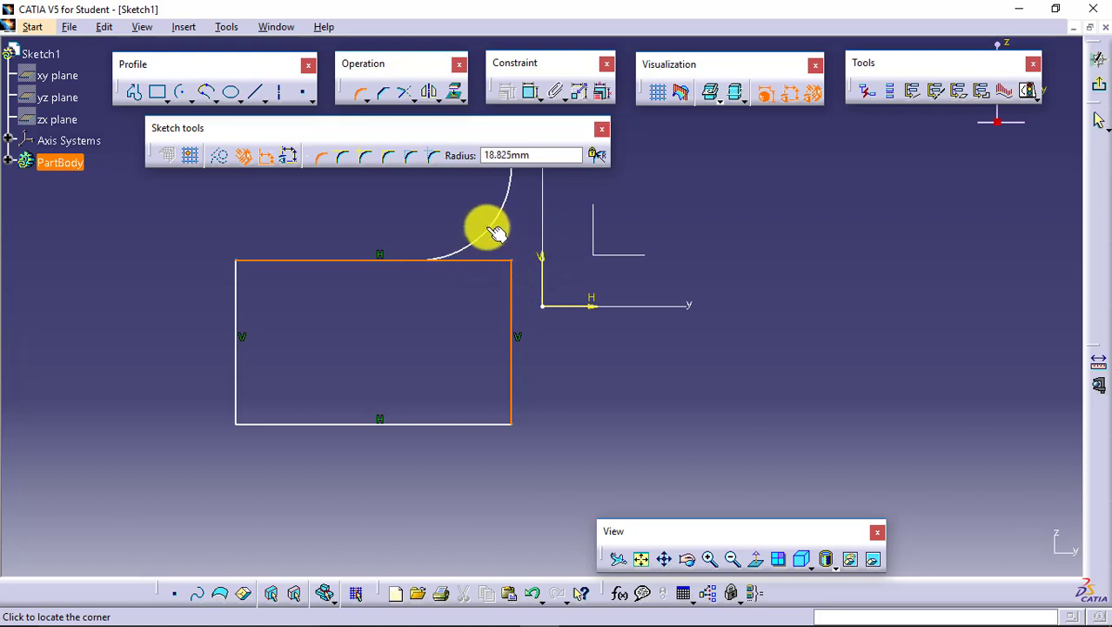
pyautogui.click(503, 277)
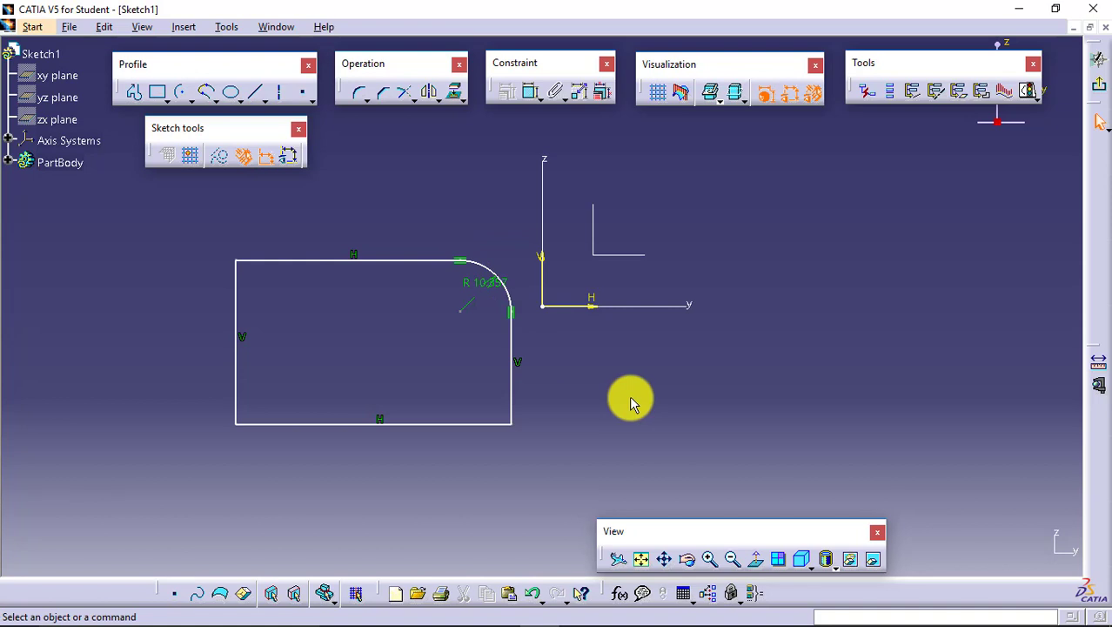
# - Add an upper-left corner of about 8.5 mm radius with Trim First Element, picking the top line before the left line
pyautogui.click(359, 92)
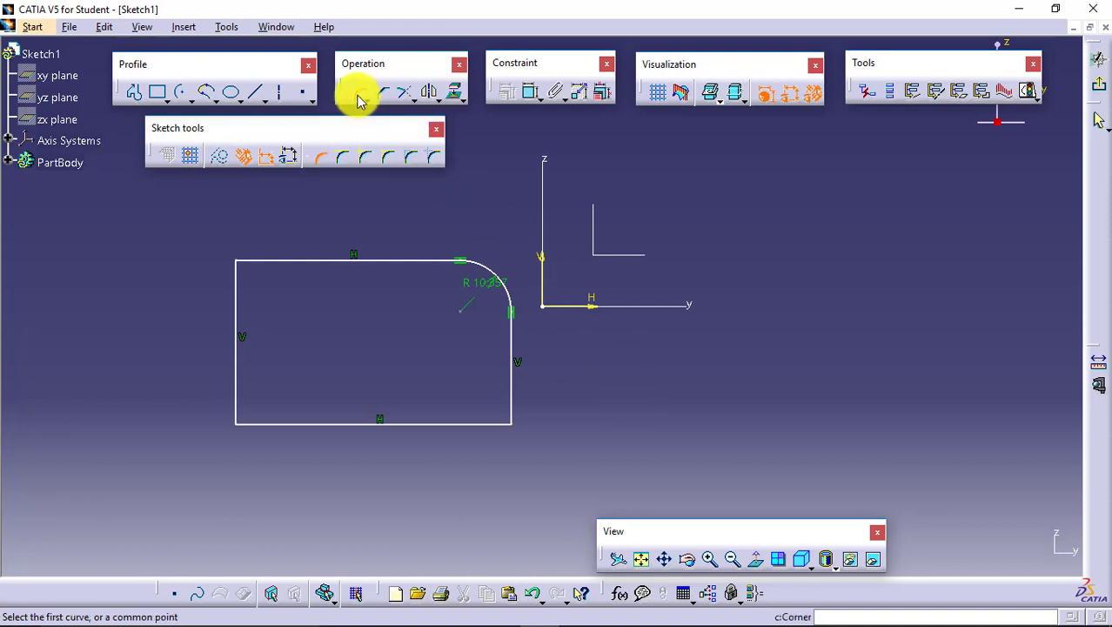
pyautogui.click(341, 166)
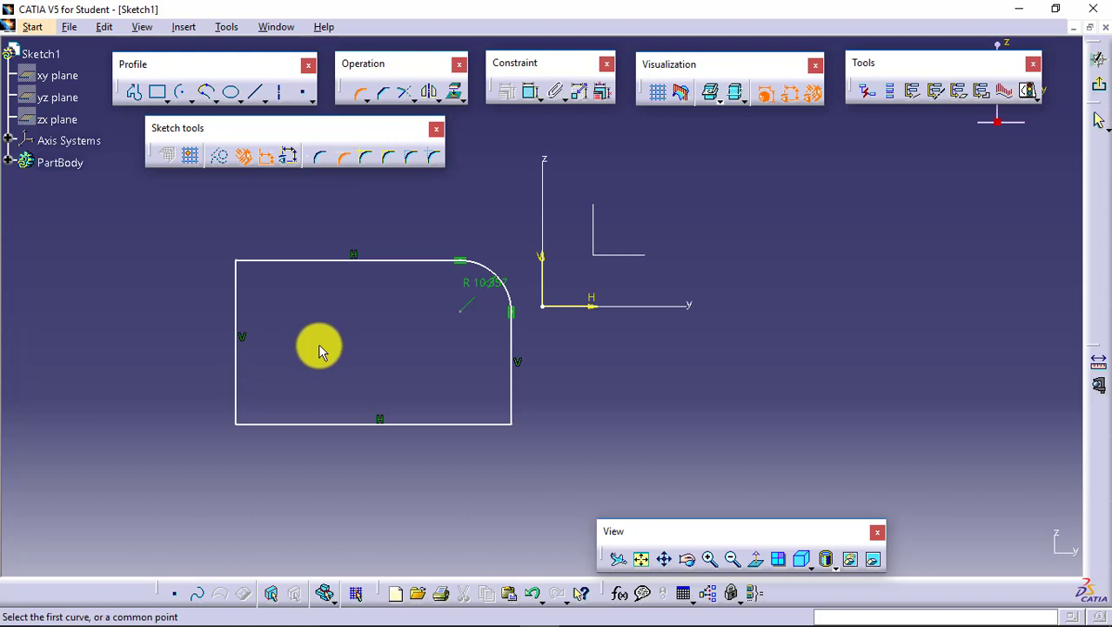
pyautogui.click(280, 264)
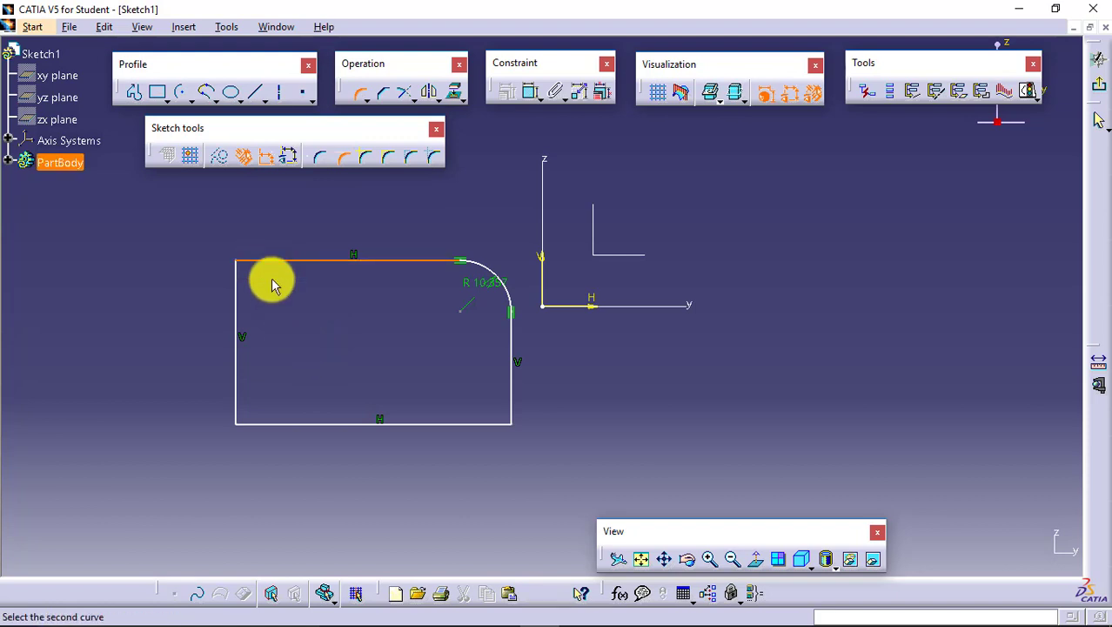
pyautogui.click(237, 288)
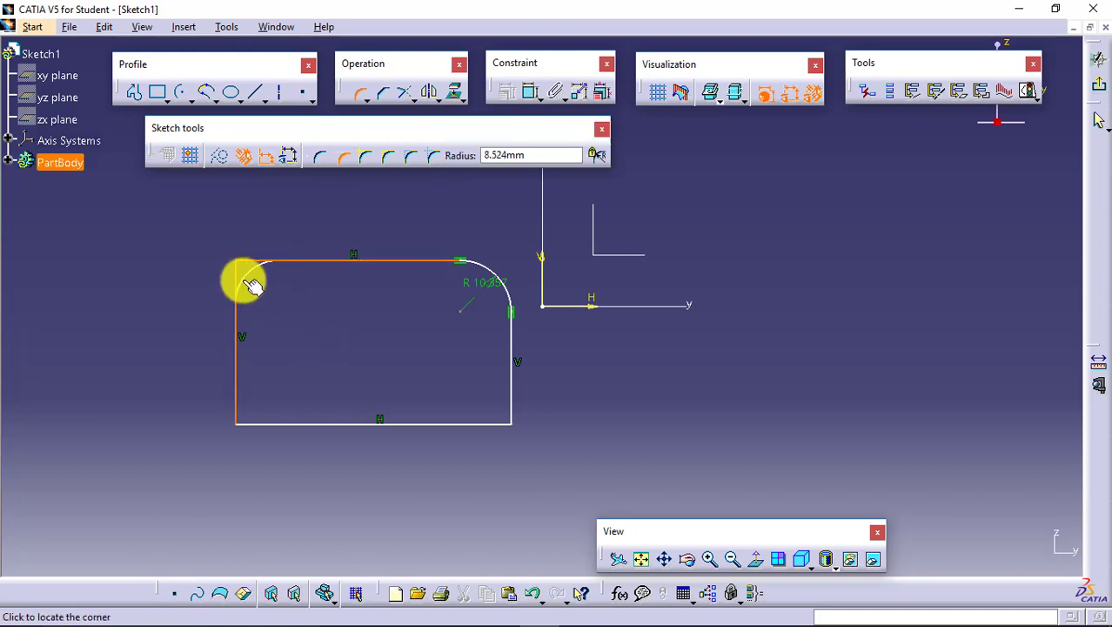
pyautogui.click(253, 282)
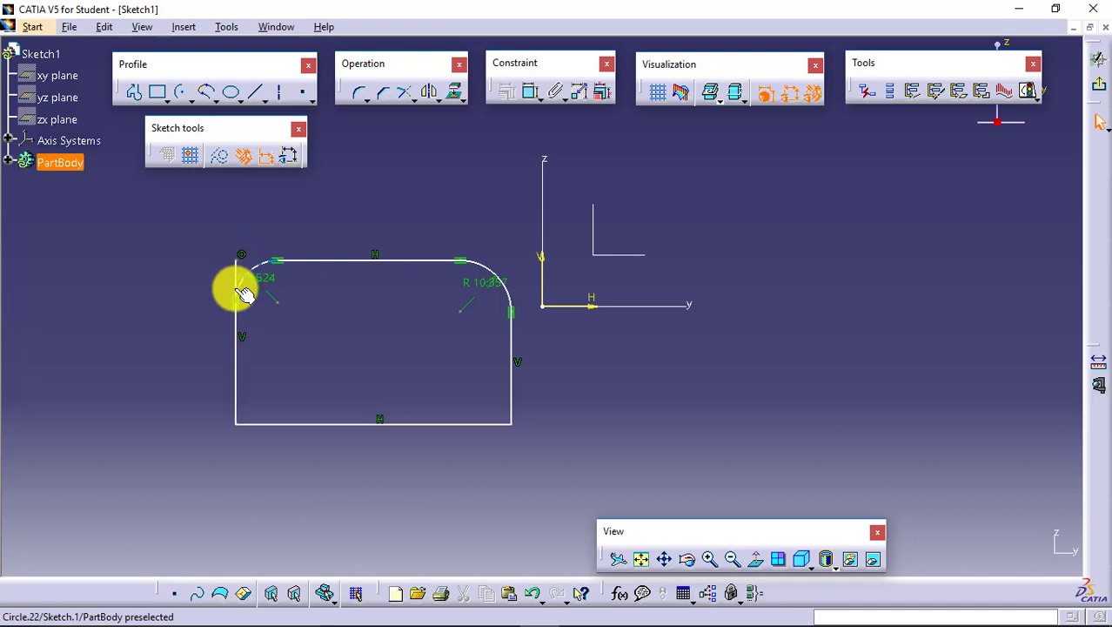
# - Add a corner of about 9.7 mm radius between the bottom and right lines using the No Trim option
pyautogui.click(359, 92)
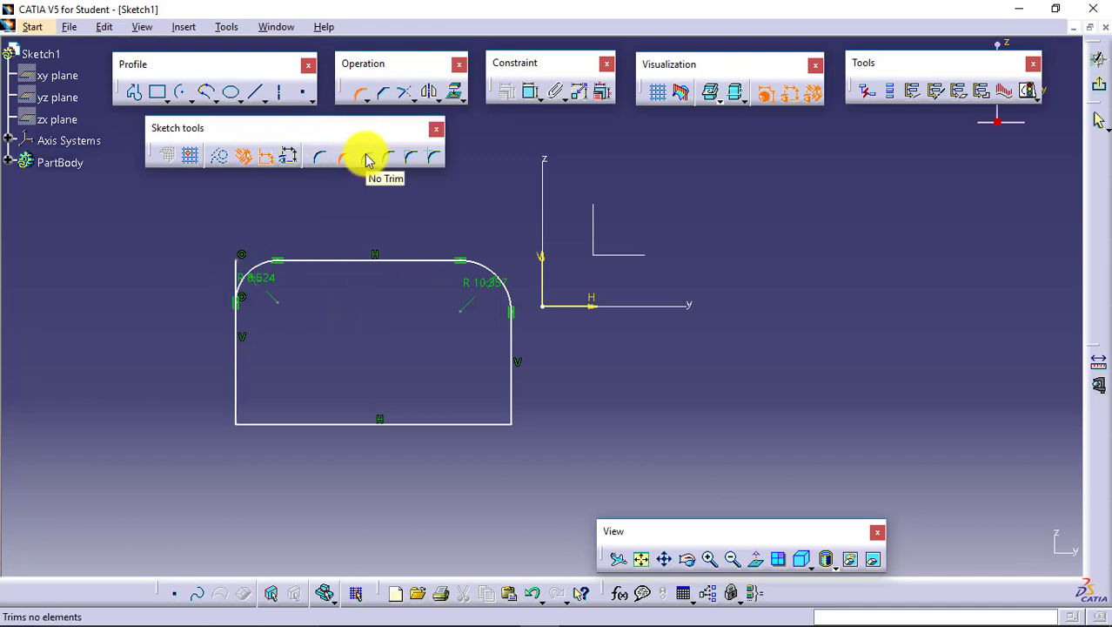
pyautogui.click(367, 161)
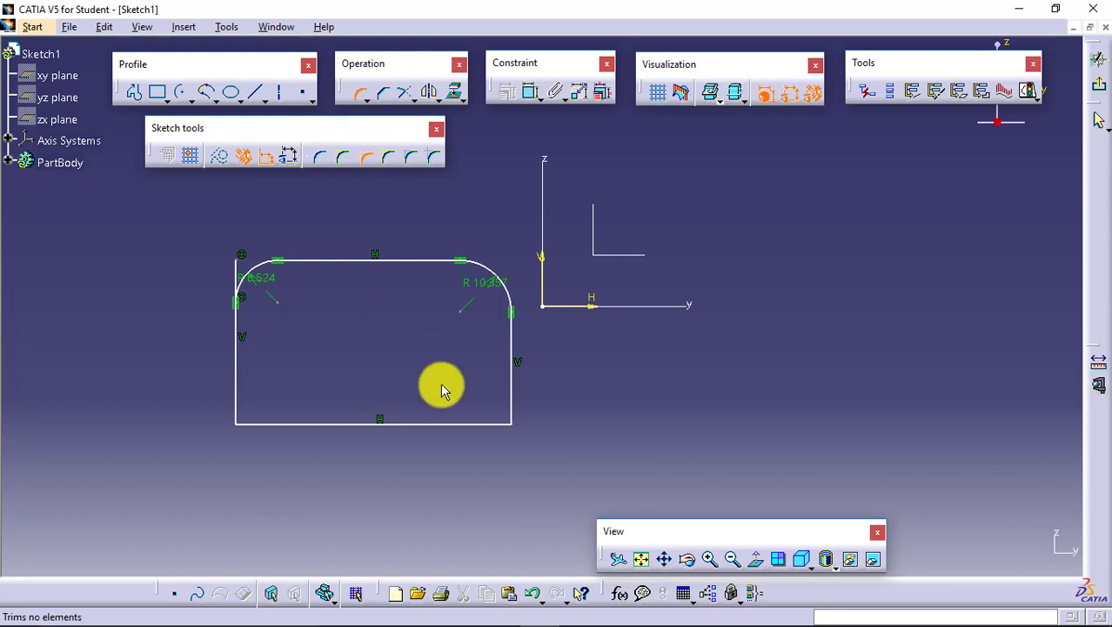
pyautogui.click(477, 423)
pyautogui.click(509, 396)
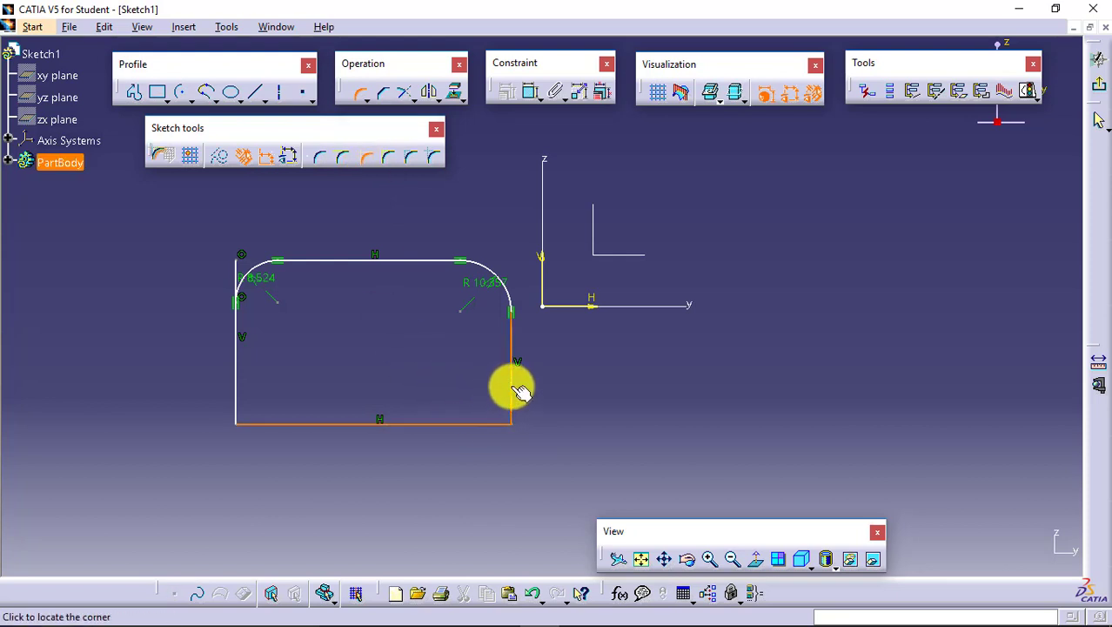
pyautogui.click(508, 407)
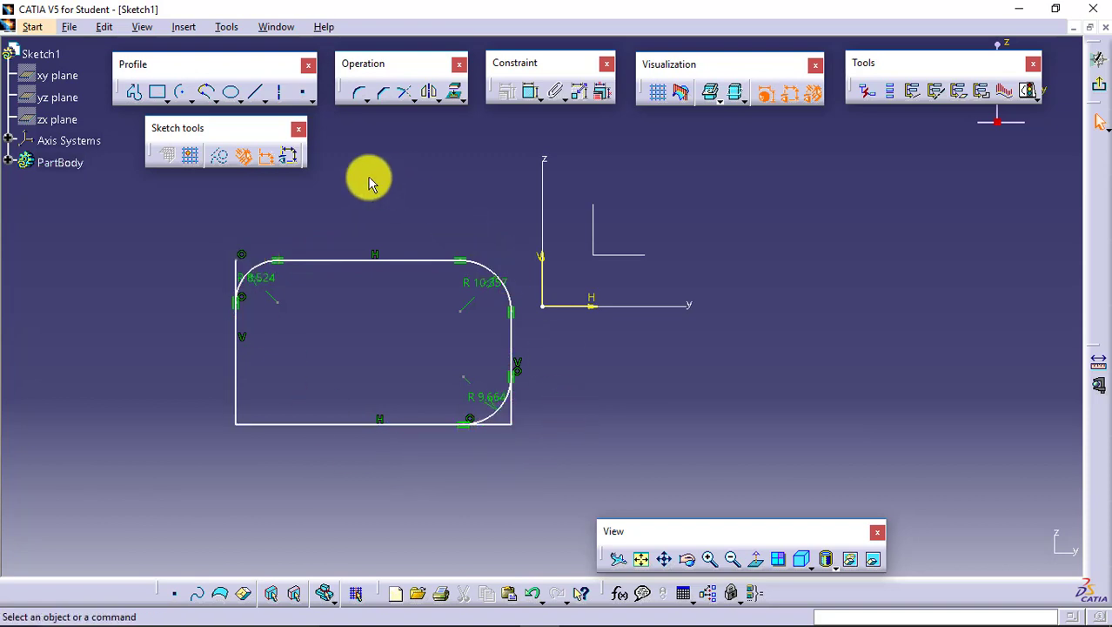
# - Add a corner of about 8.5 mm radius between the left and bottom lines using Standard Lines Trim
pyautogui.click(358, 92)
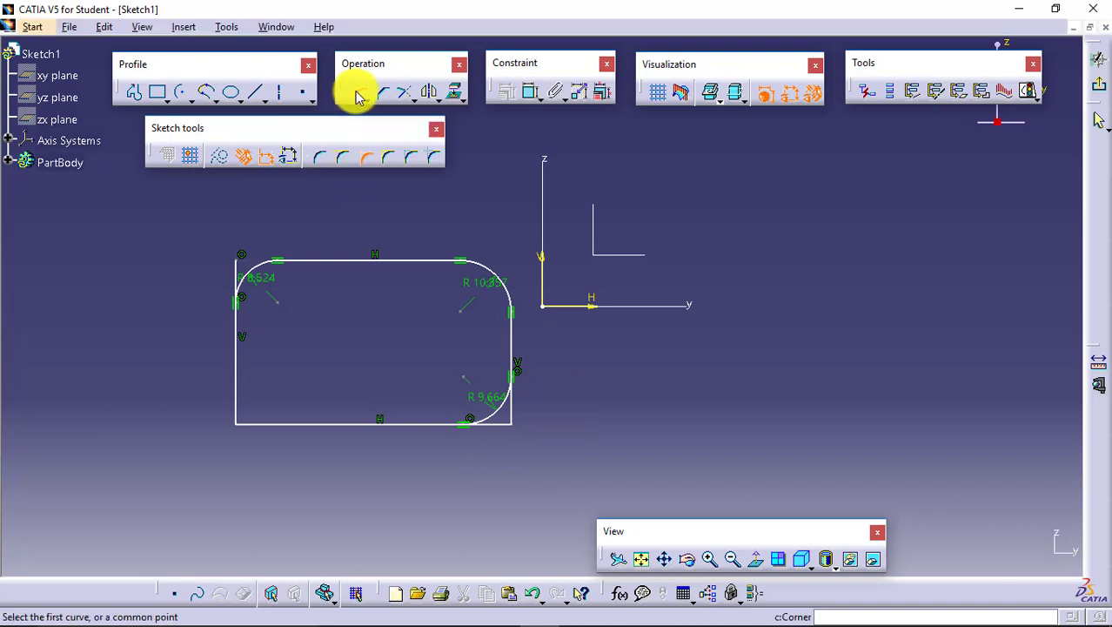
pyautogui.click(390, 162)
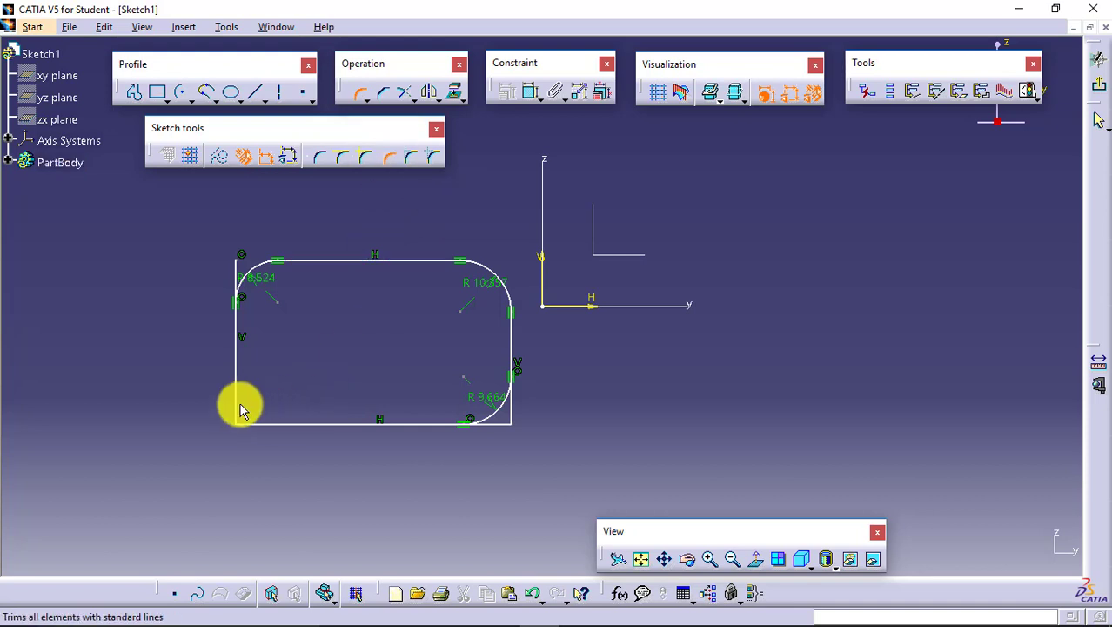
pyautogui.click(263, 425)
pyautogui.click(294, 390)
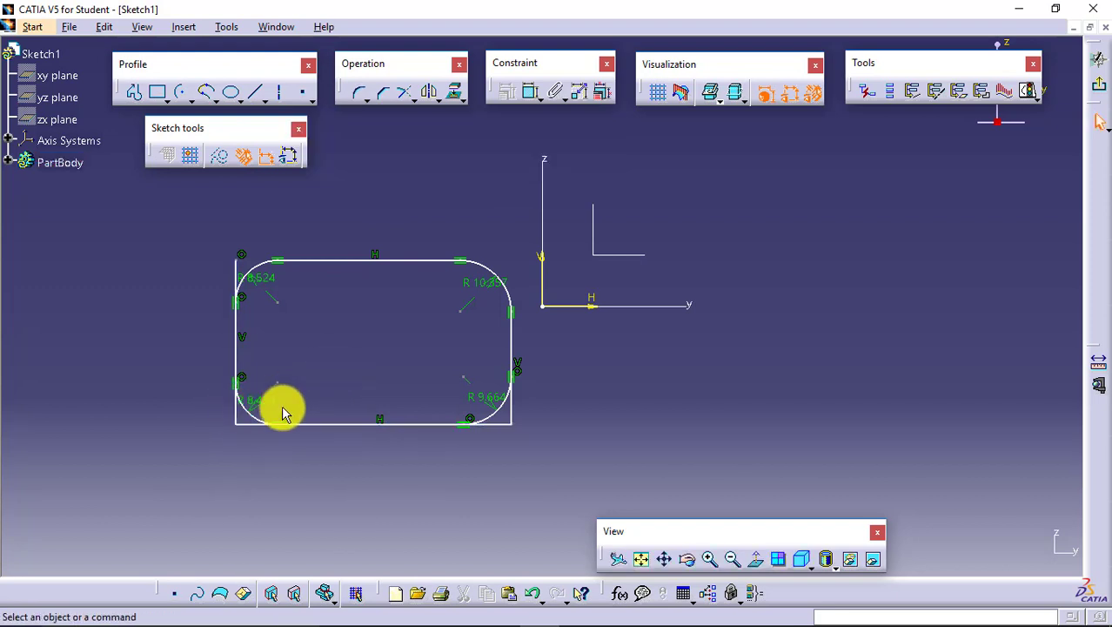
# - Delete the two corner arcs at the rectangle's lower left and lower right
pyautogui.click(356, 92)
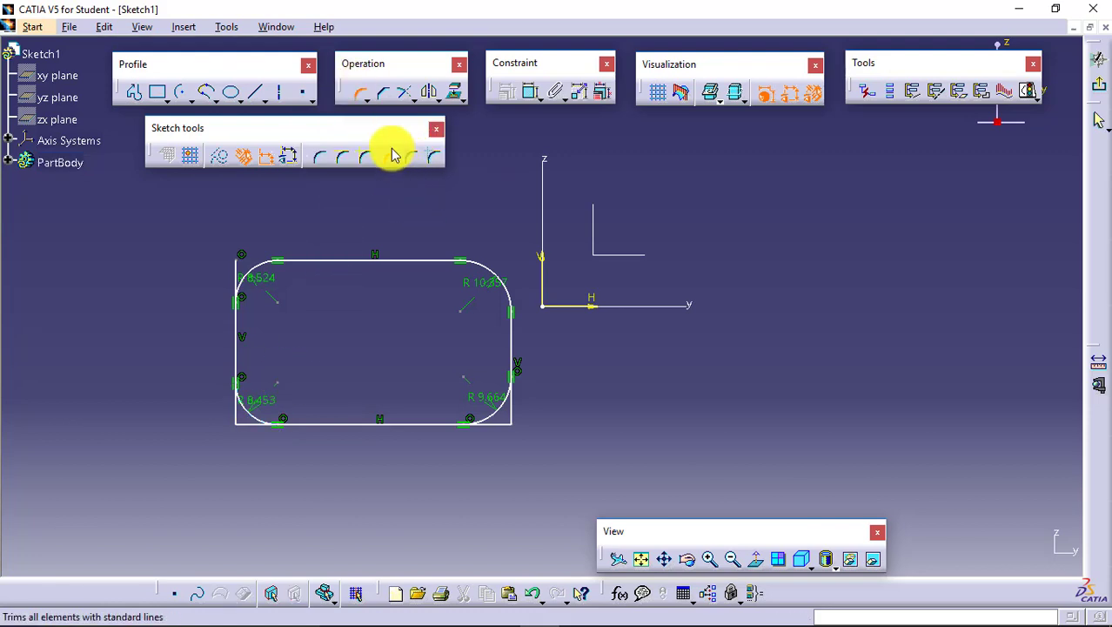
pyautogui.click(357, 91)
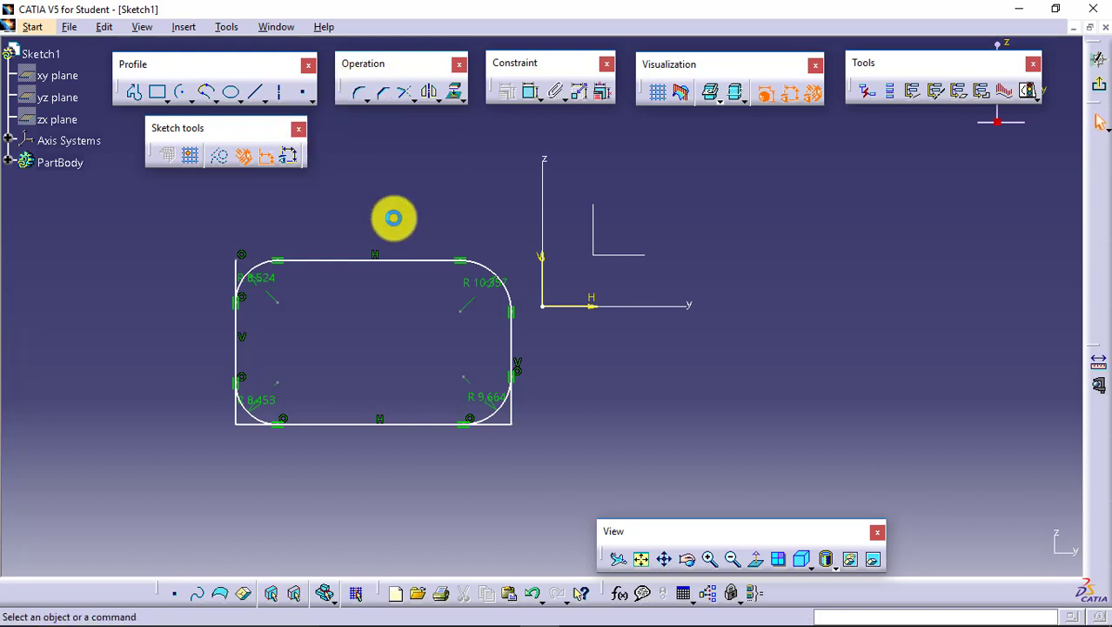
pyautogui.click(267, 416)
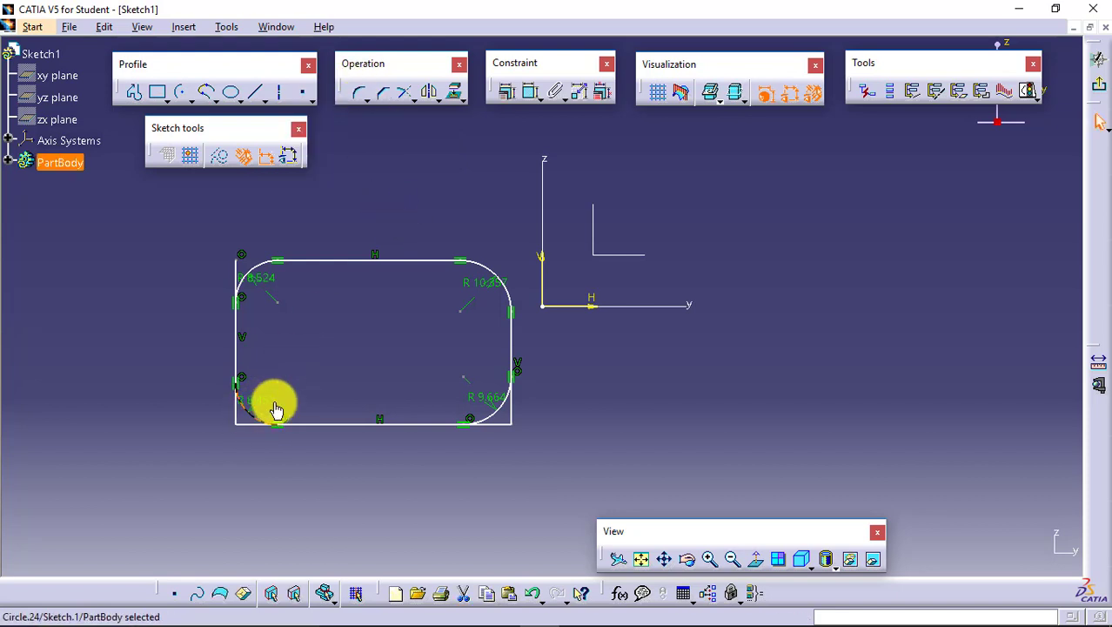
pyautogui.press('Delete')
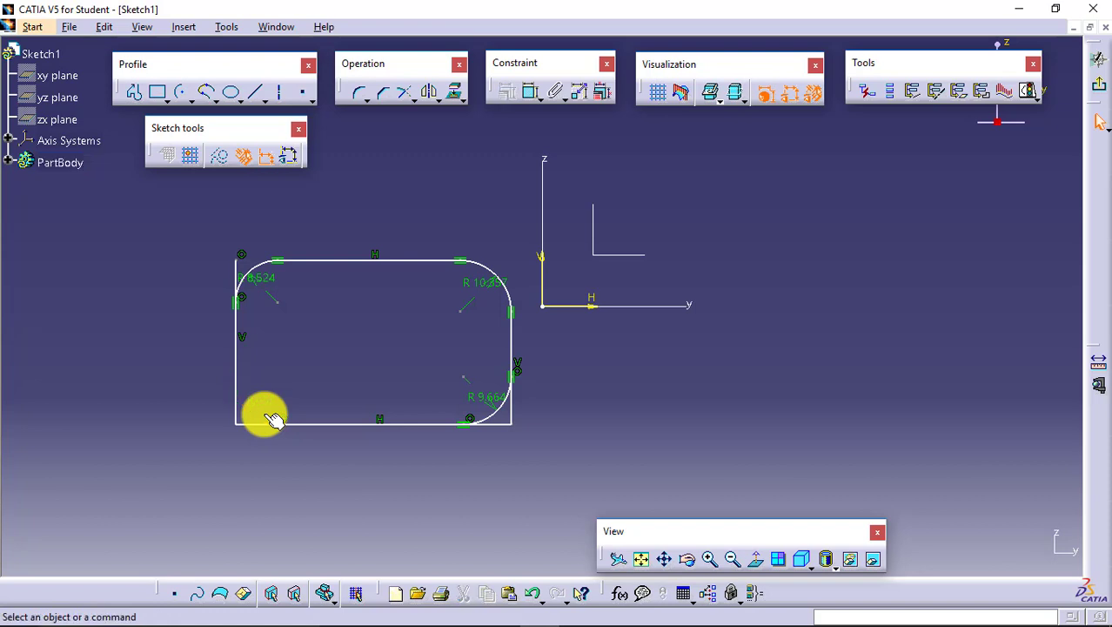
pyautogui.click(492, 415)
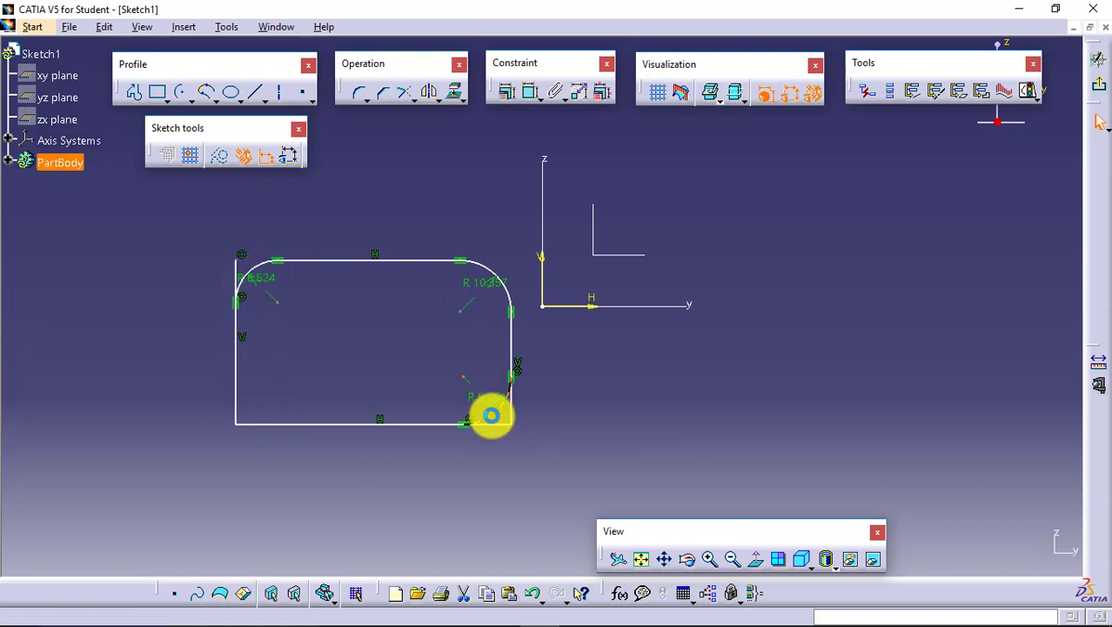
pyautogui.press('Delete')
# - Add a lower-left corner of about 10.9 mm radius between the left and bottom lines using Construction Lines Trim
pyautogui.click(358, 92)
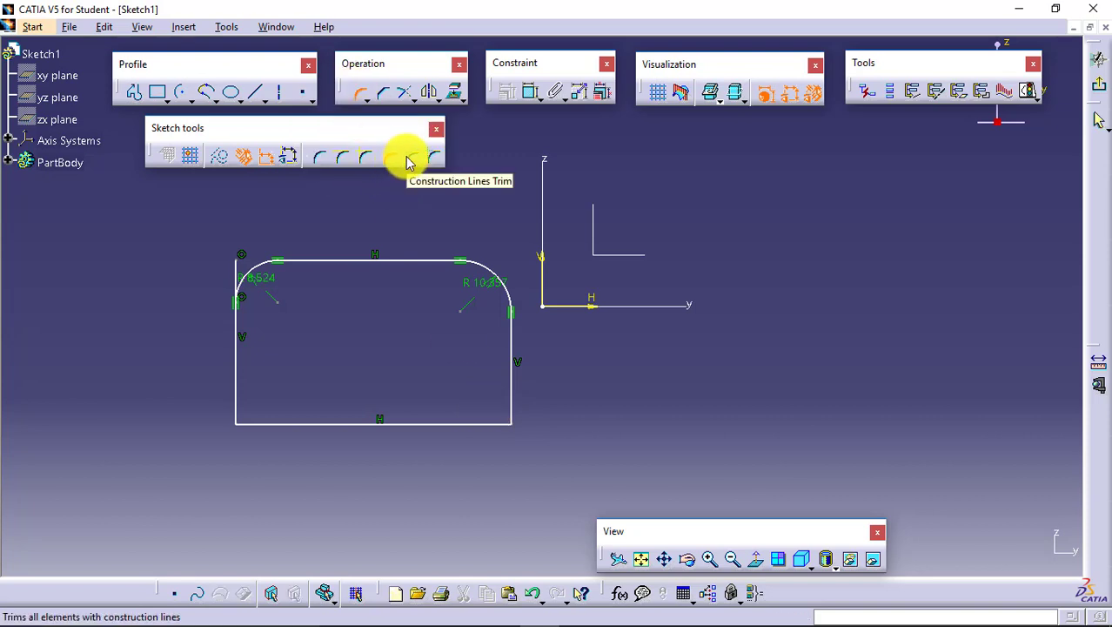
pyautogui.click(409, 160)
pyautogui.click(237, 375)
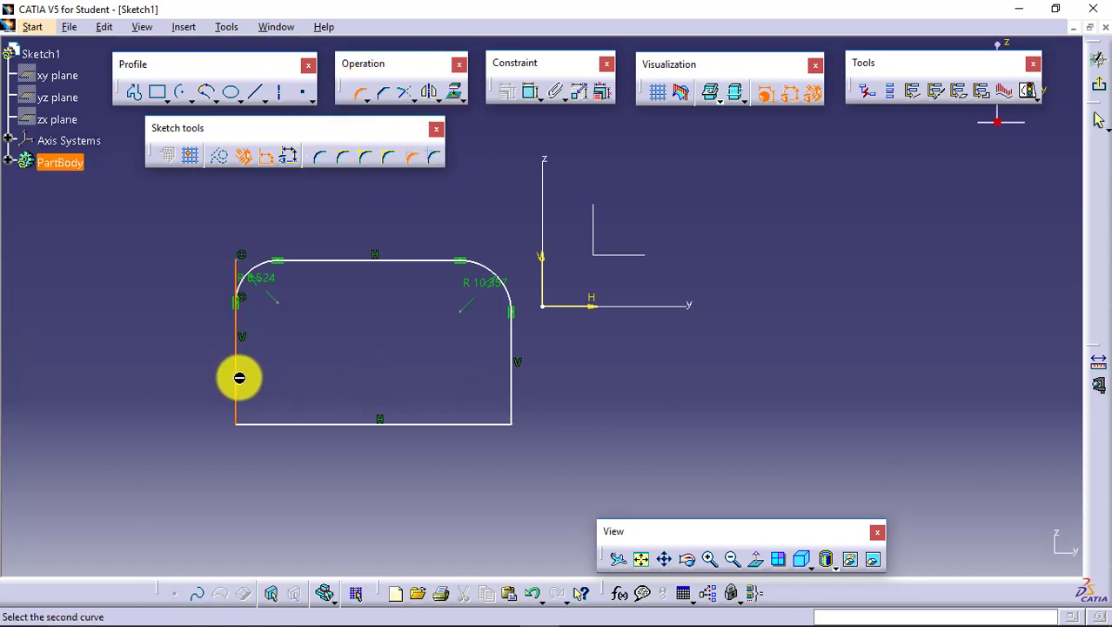
pyautogui.click(266, 427)
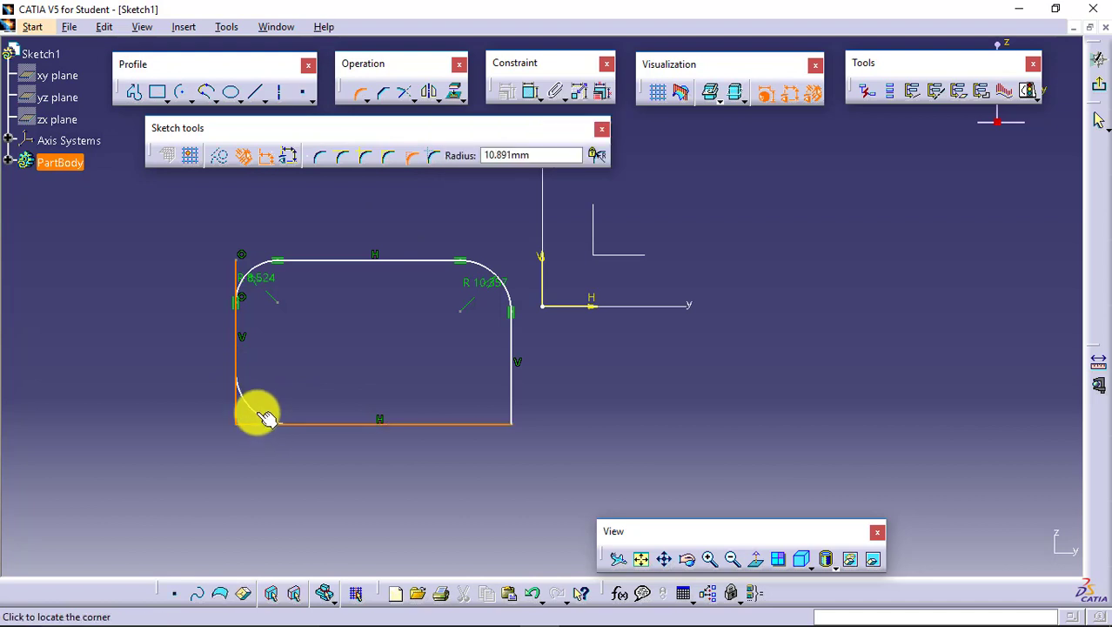
pyautogui.click(267, 418)
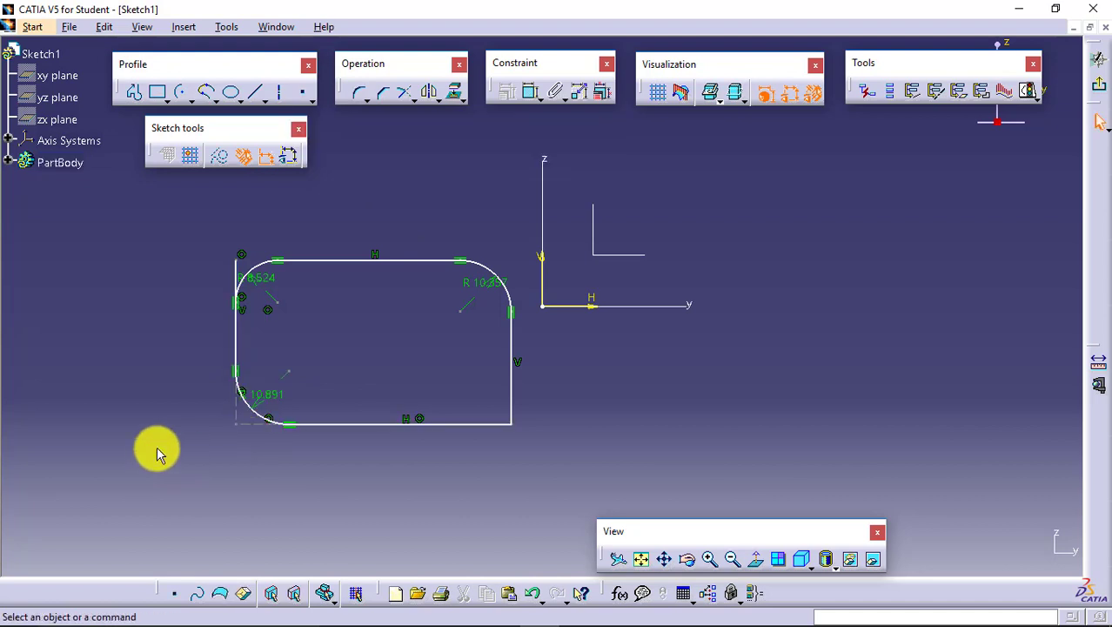
pyautogui.click(235, 424)
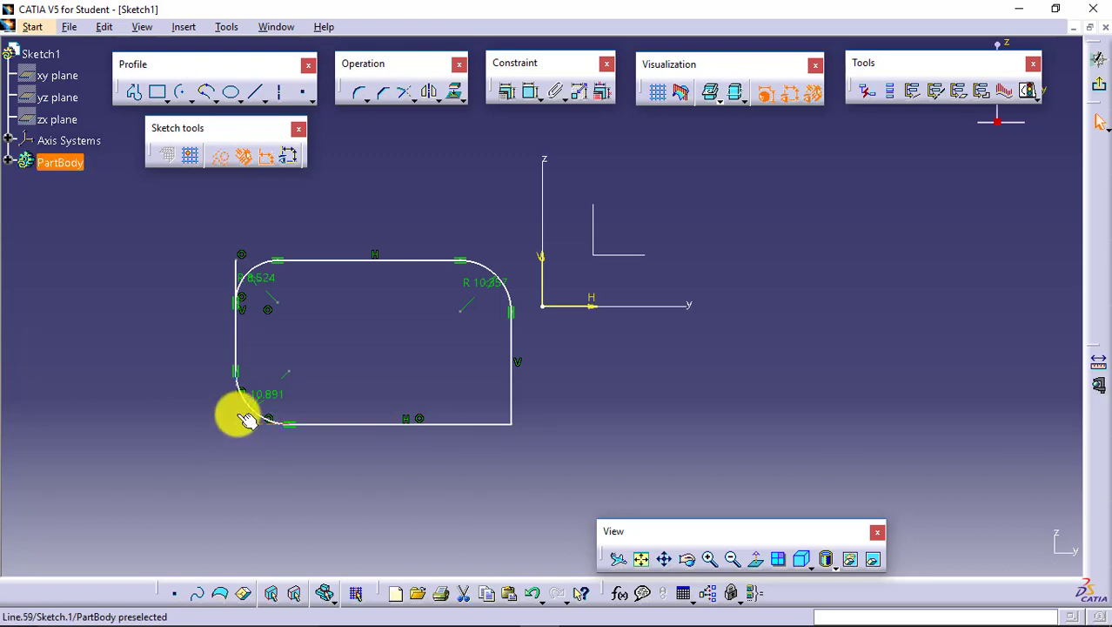
pyautogui.click(190, 428)
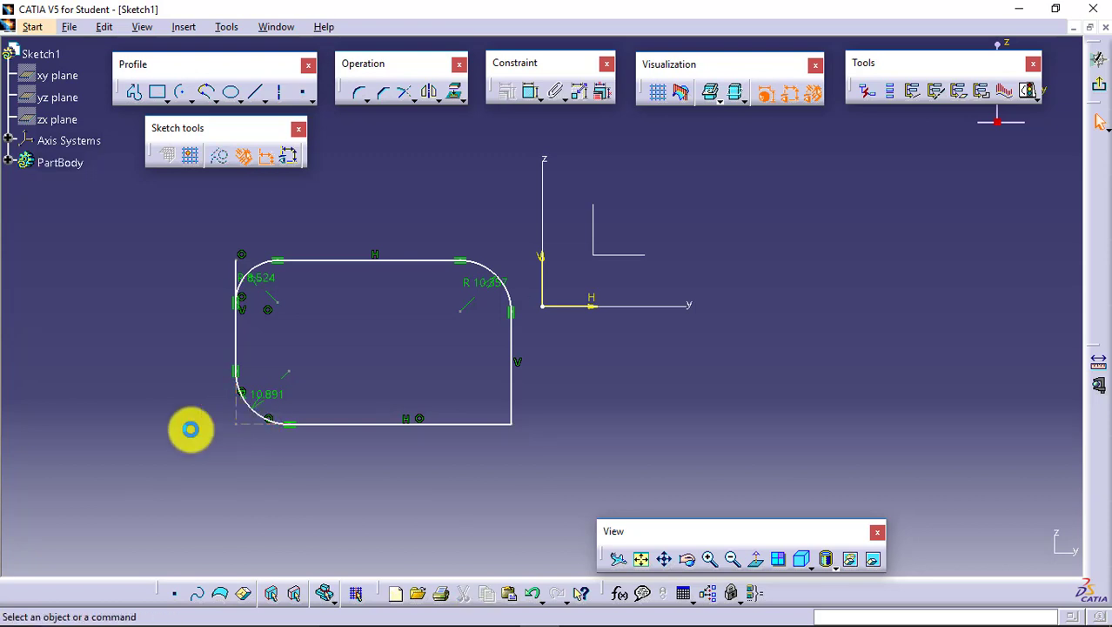
# - Add a lower-right corner of about 9 mm radius between the right and bottom lines using Construction Lines No Trim
pyautogui.click(358, 91)
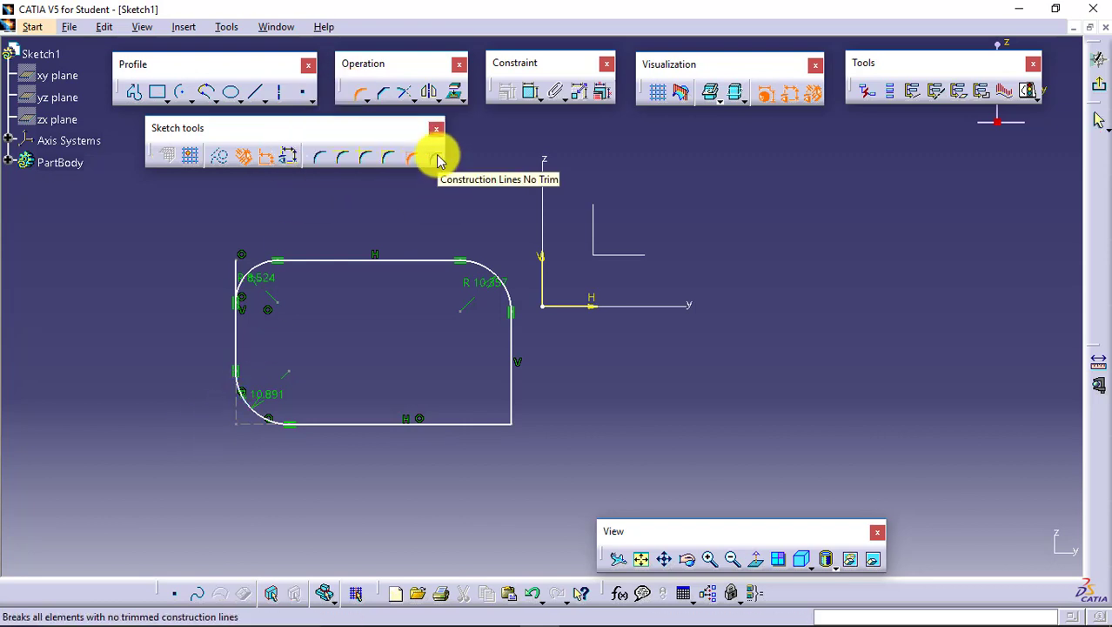
pyautogui.click(438, 159)
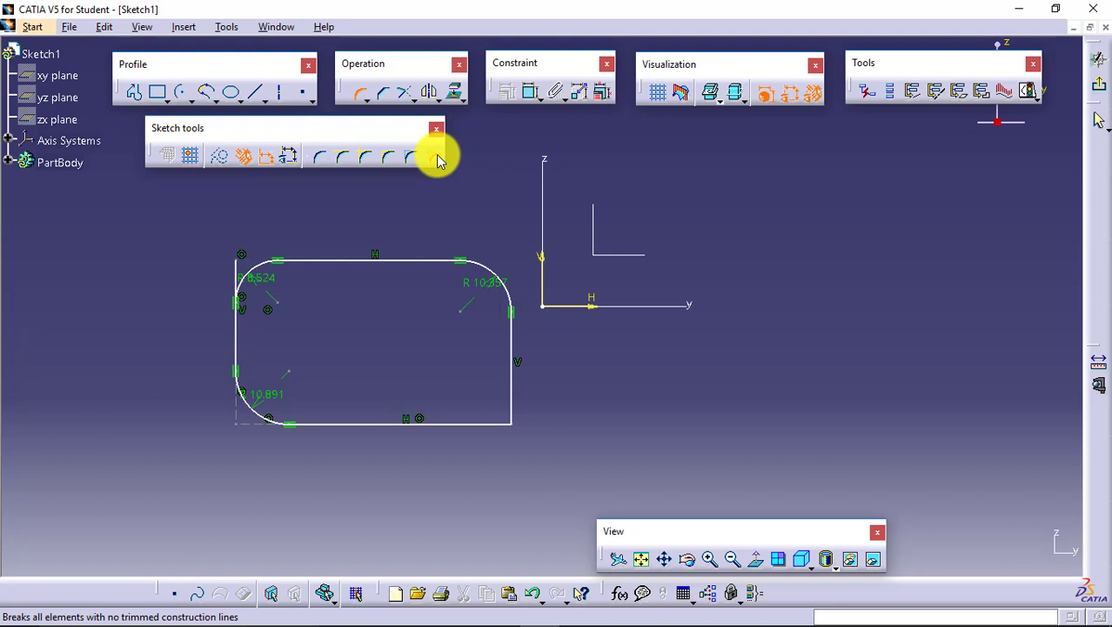
pyautogui.click(510, 390)
pyautogui.click(490, 425)
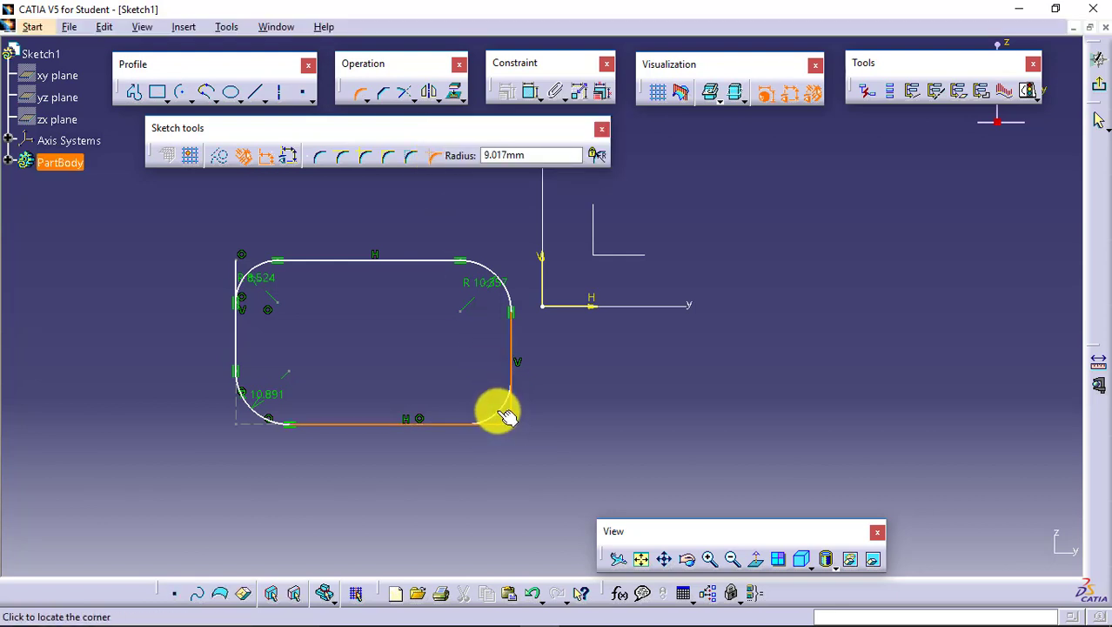
pyautogui.click(502, 411)
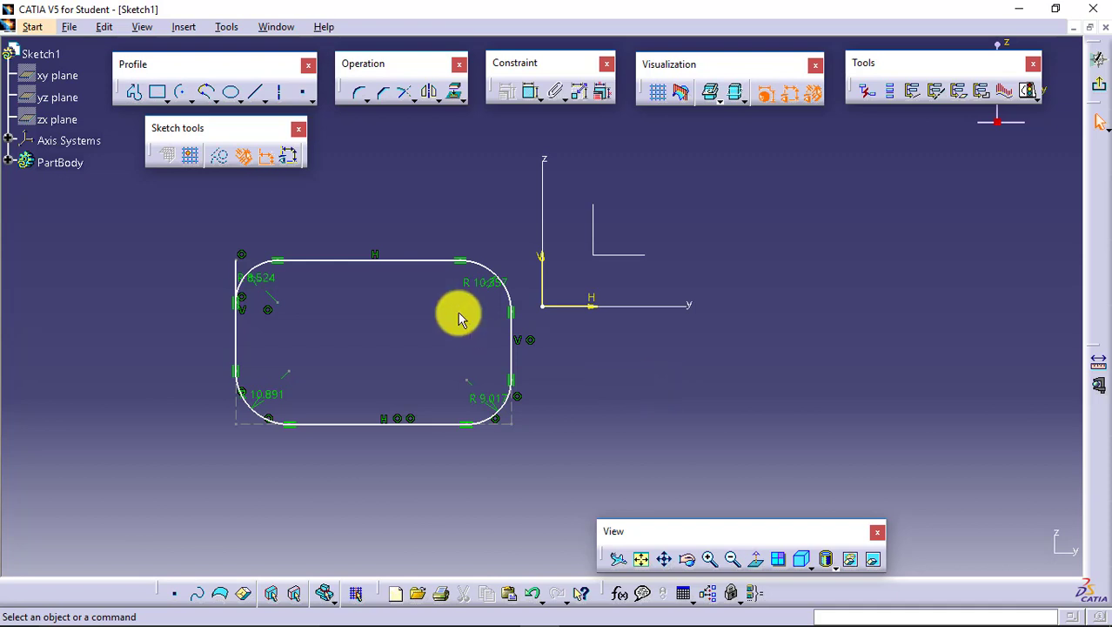
# - Set the radius of the rectangle's upper-right corner to 5 mm
pyautogui.doubleClick(481, 280)
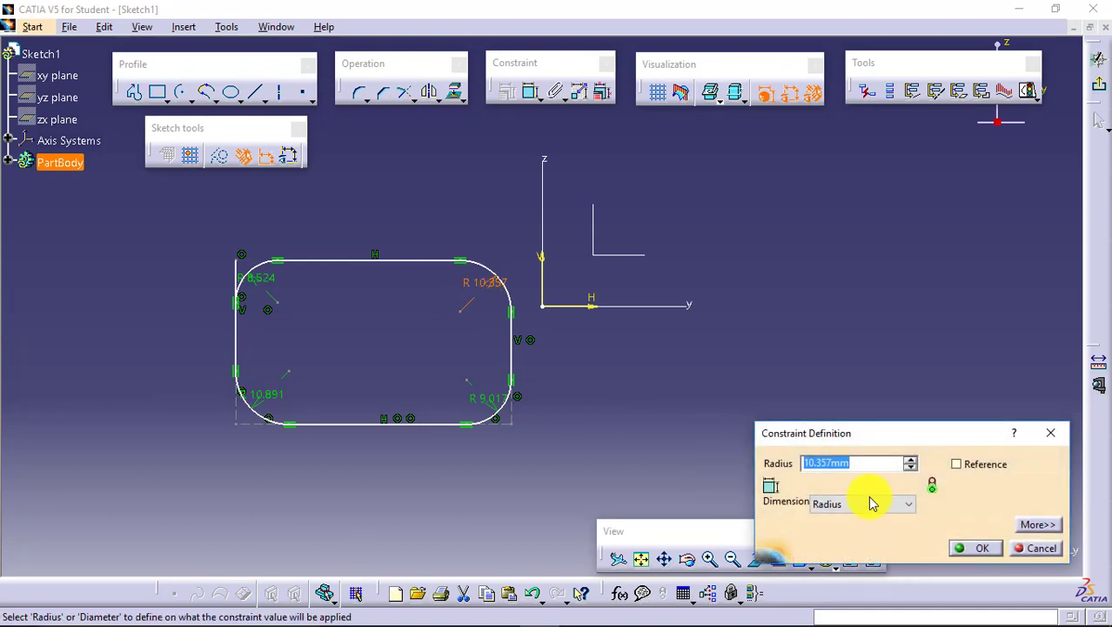
pyautogui.write('5')
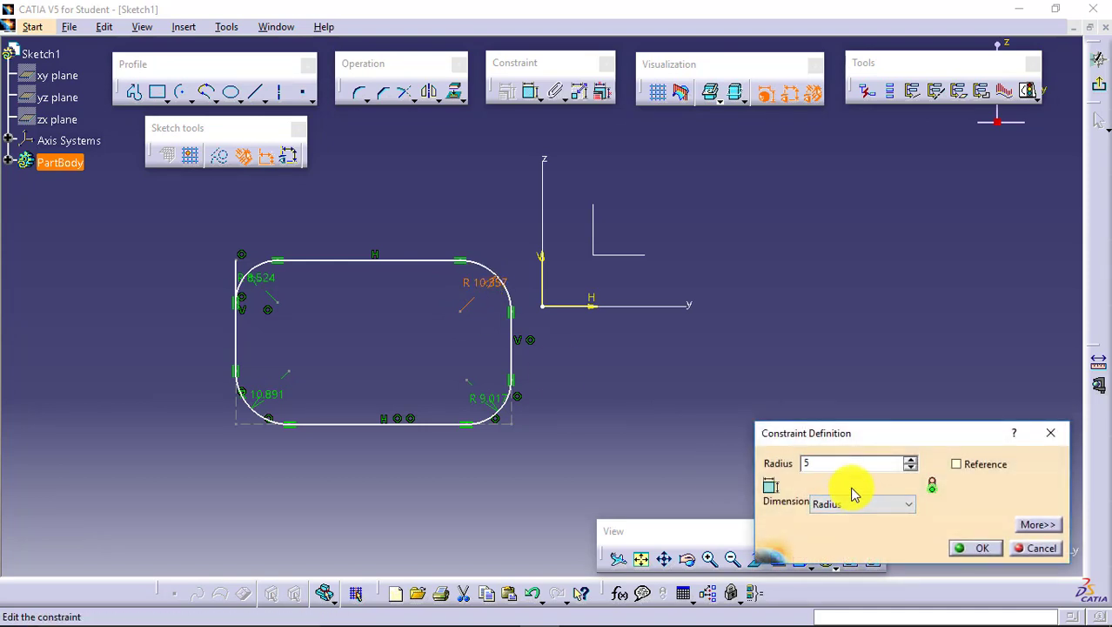
pyautogui.press('Return')
pyautogui.click(790, 383)
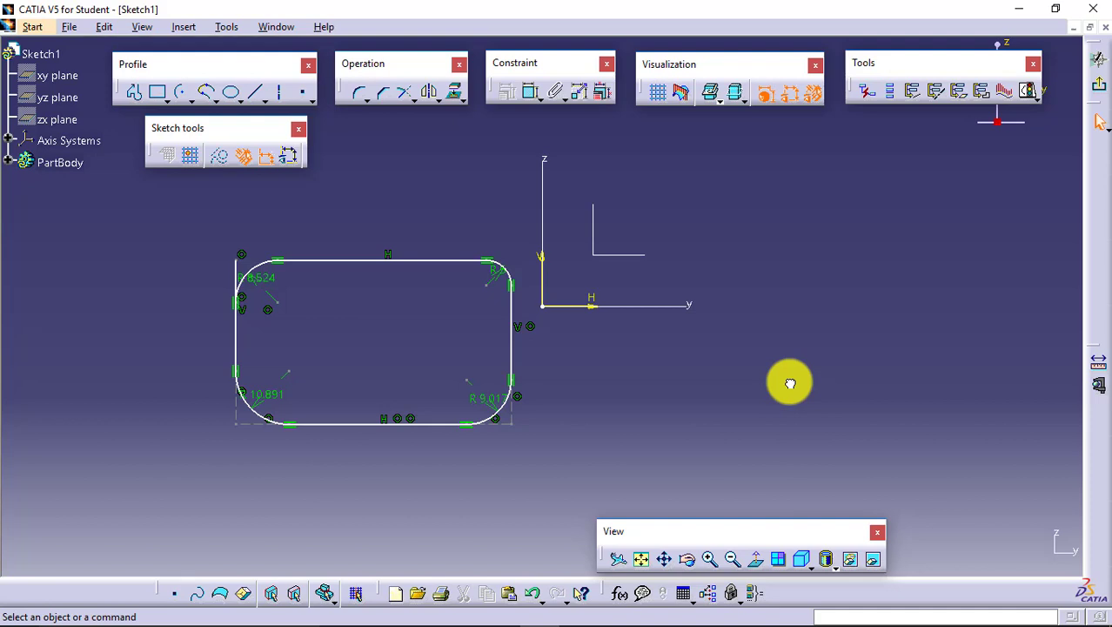
# - Delete the rounded rectangle and sketch a new rectangle to the left of the origin, starting at about H -76.8 mm, V 15.1 mm
pyautogui.moveTo(198, 227)
pyautogui.mouseDown()
pyautogui.moveTo(268, 299)
pyautogui.moveTo(499, 465)
pyautogui.moveTo(541, 476)
pyautogui.mouseUp()
pyautogui.press('Delete')
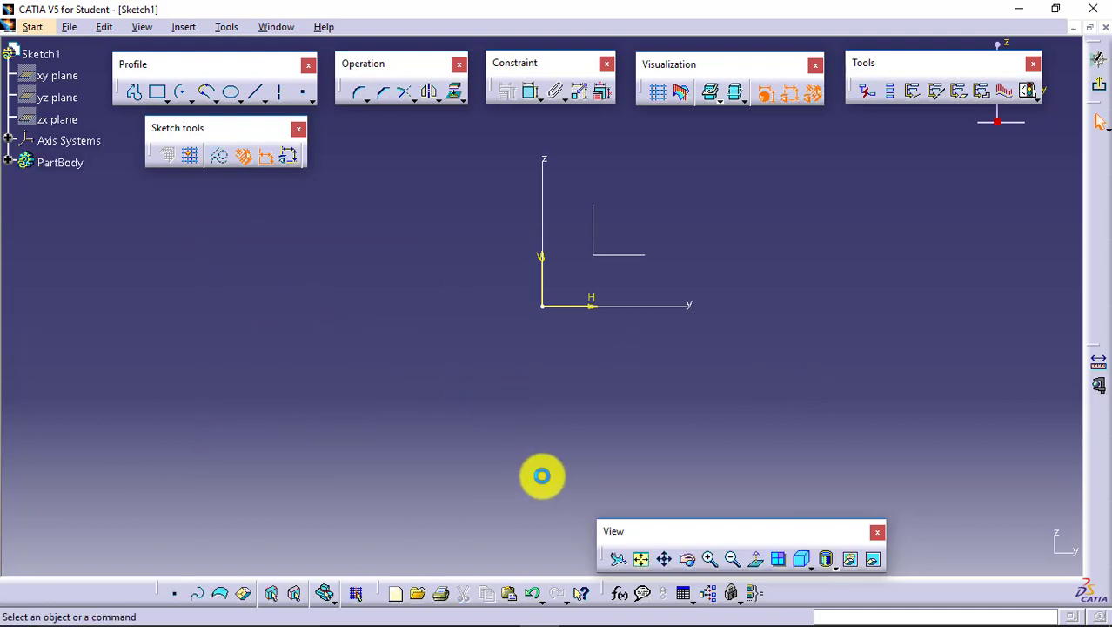
pyautogui.click(157, 92)
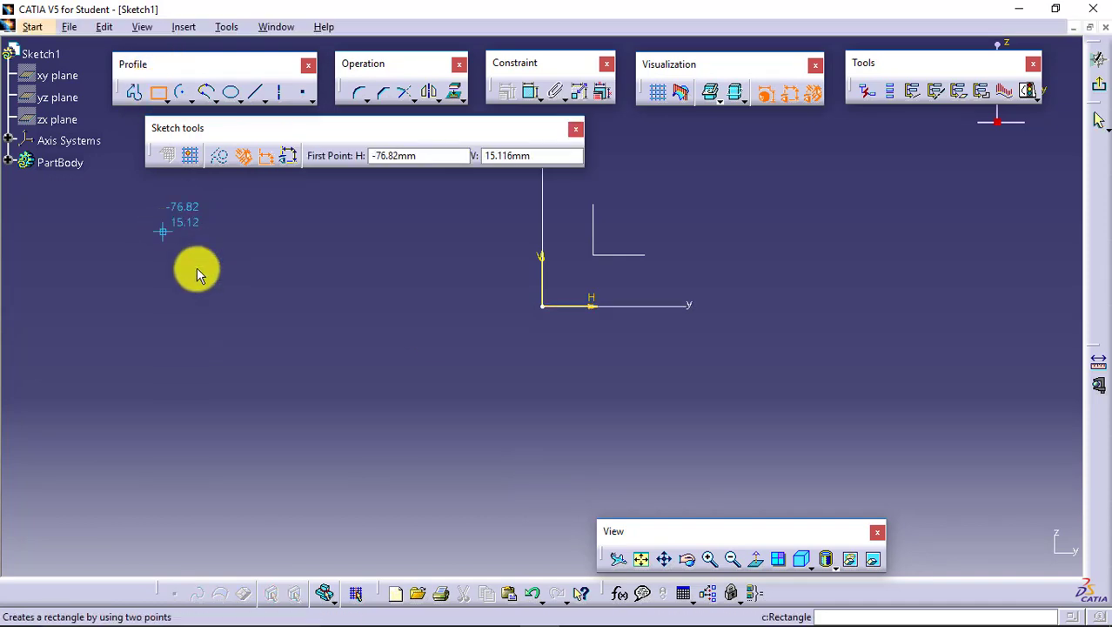
pyautogui.click(163, 231)
pyautogui.click(465, 441)
pyautogui.click(489, 317)
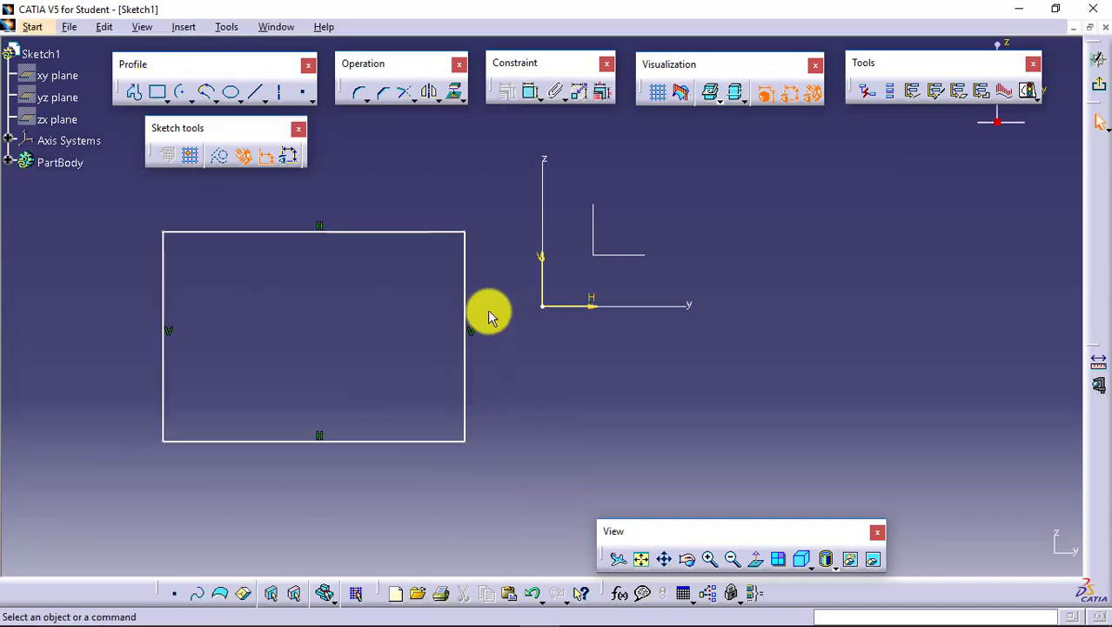
# - Chamfer the rectangle's upper-right corner between the top and right lines at 45 degrees with a length of about 13.8 mm
pyautogui.click(383, 92)
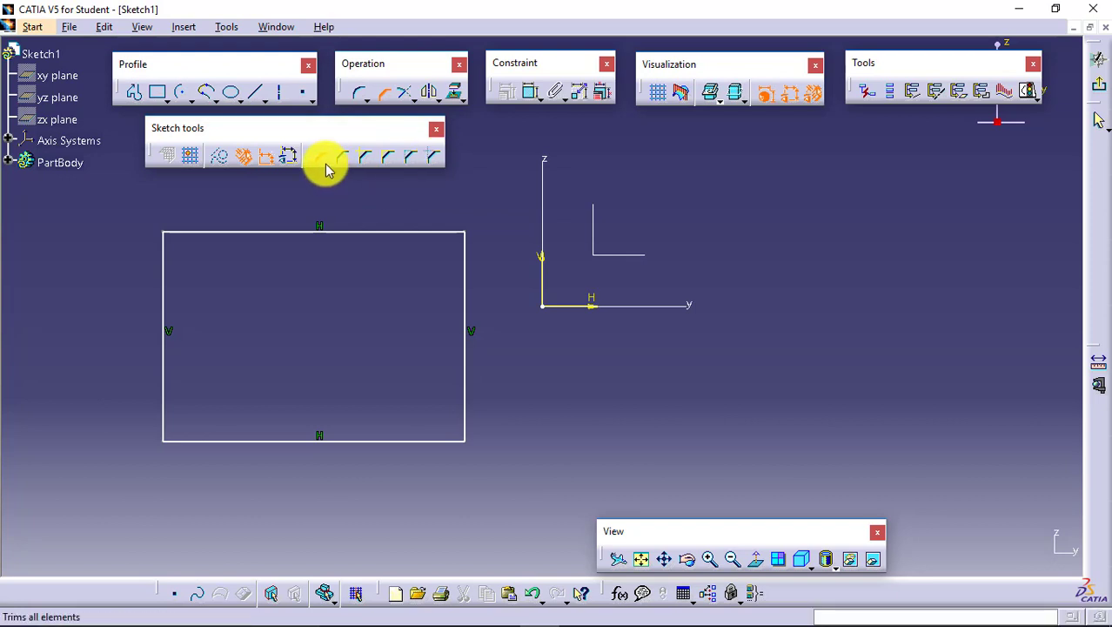
pyautogui.click(434, 232)
pyautogui.click(466, 274)
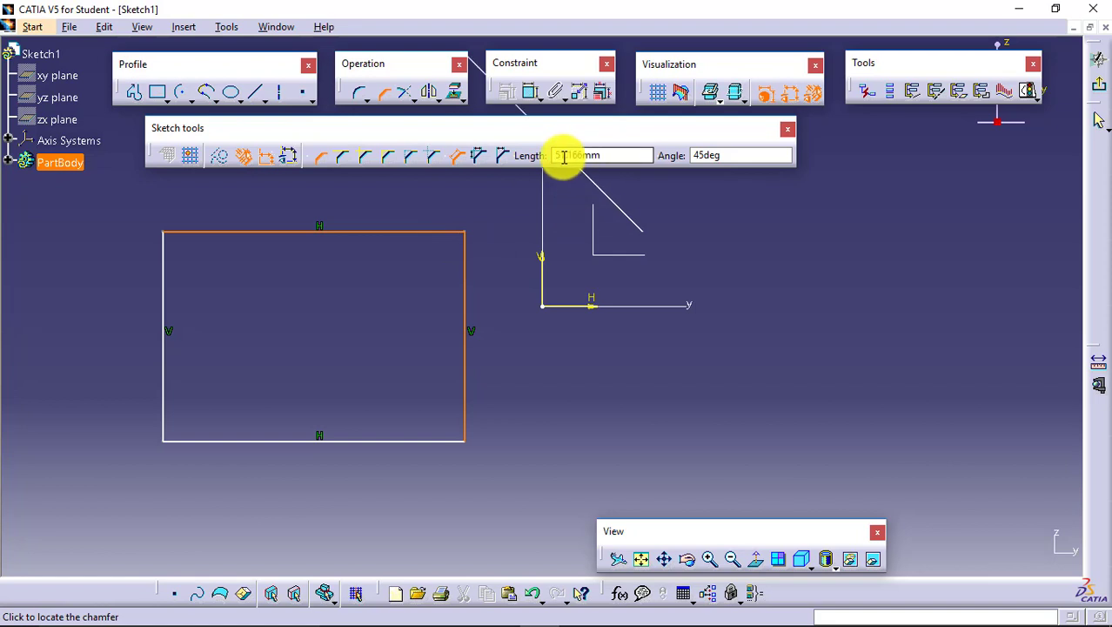
pyautogui.click(437, 252)
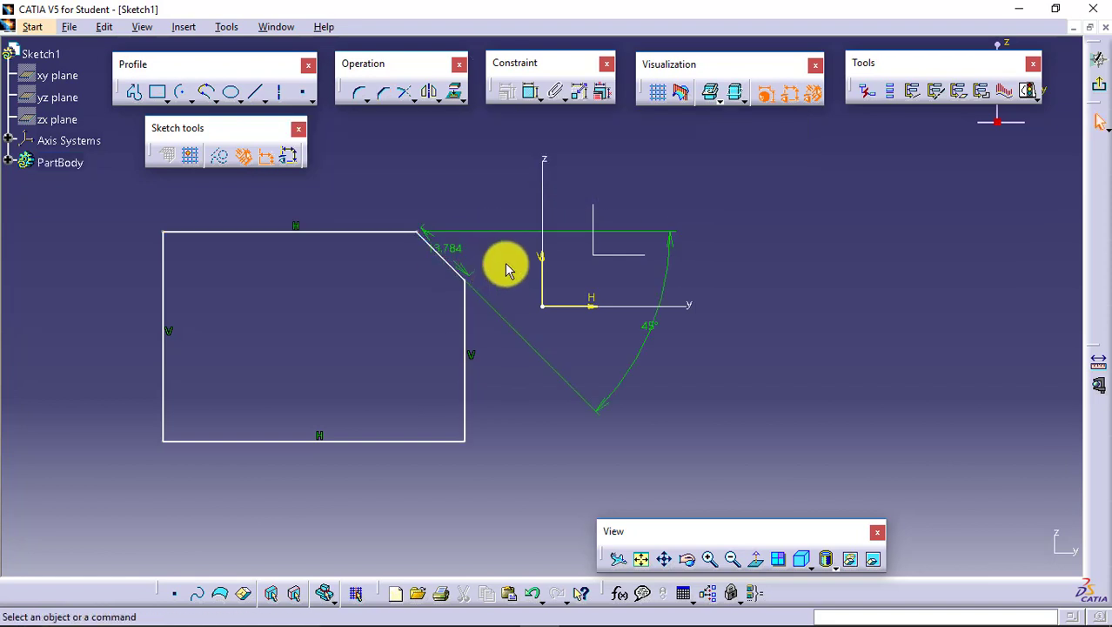
pyautogui.click(453, 252)
pyautogui.click(646, 319)
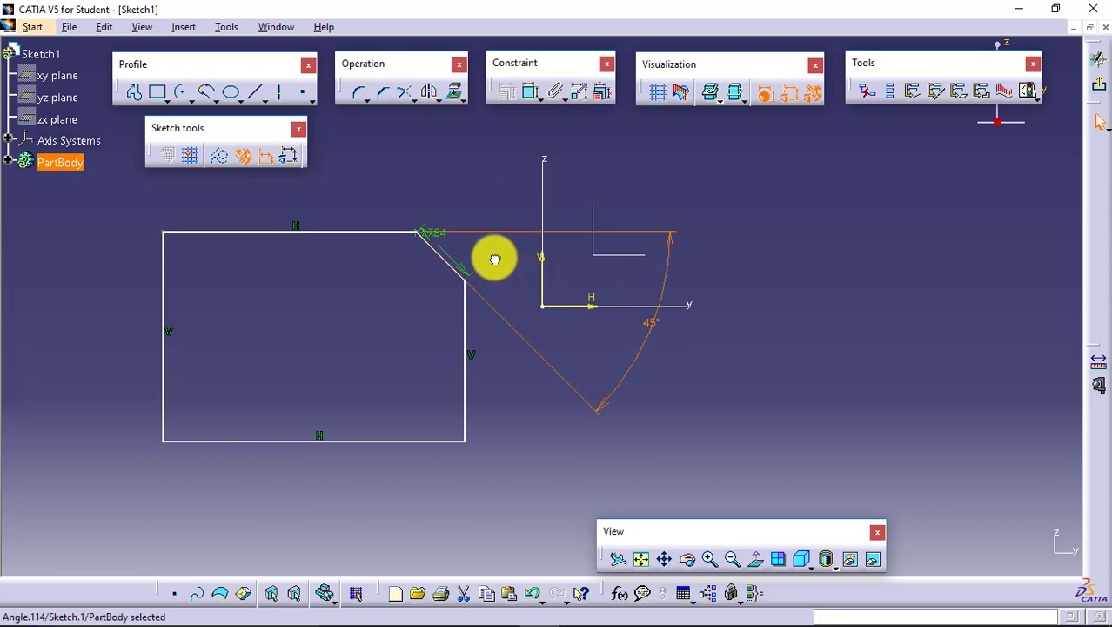
pyautogui.click(710, 252)
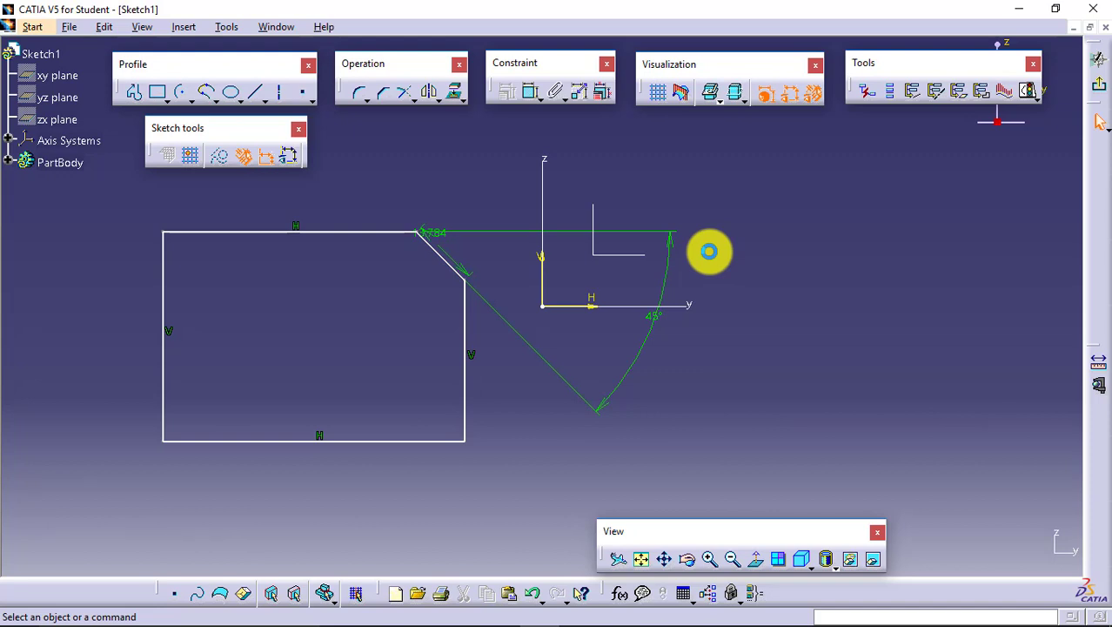
# - Delete the chamfered rectangle with its dimensions and detach the relimitation tools so they float over the sketch
pyautogui.moveTo(135, 202); pyautogui.dragTo(528, 487)
pyautogui.press('Delete')
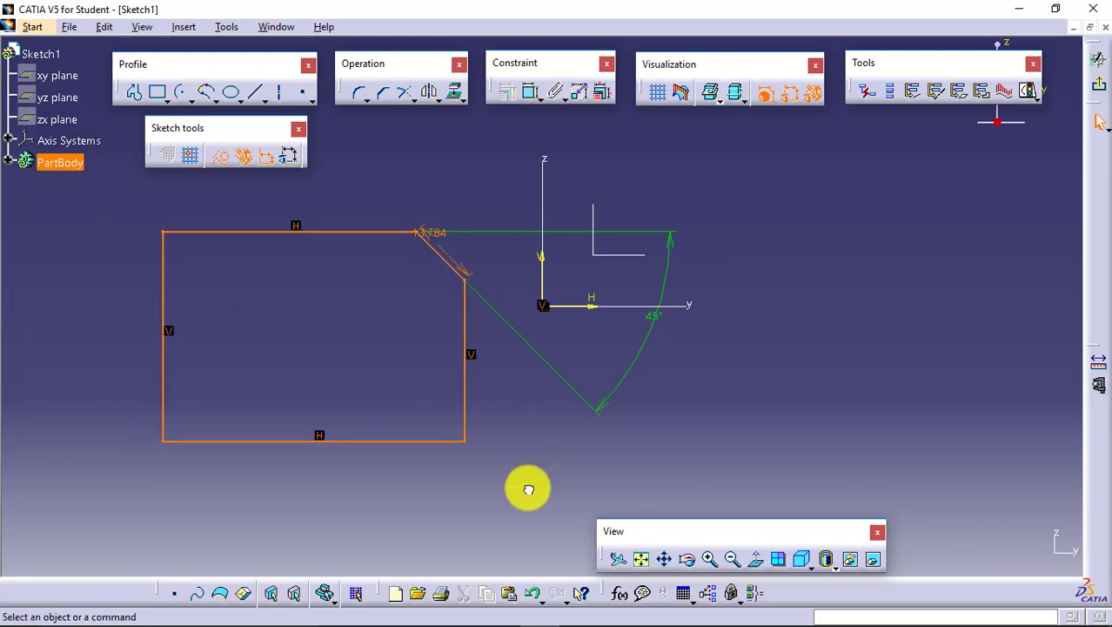
pyautogui.click(414, 99)
pyautogui.moveTo(402, 146); pyautogui.dragTo(352, 152)
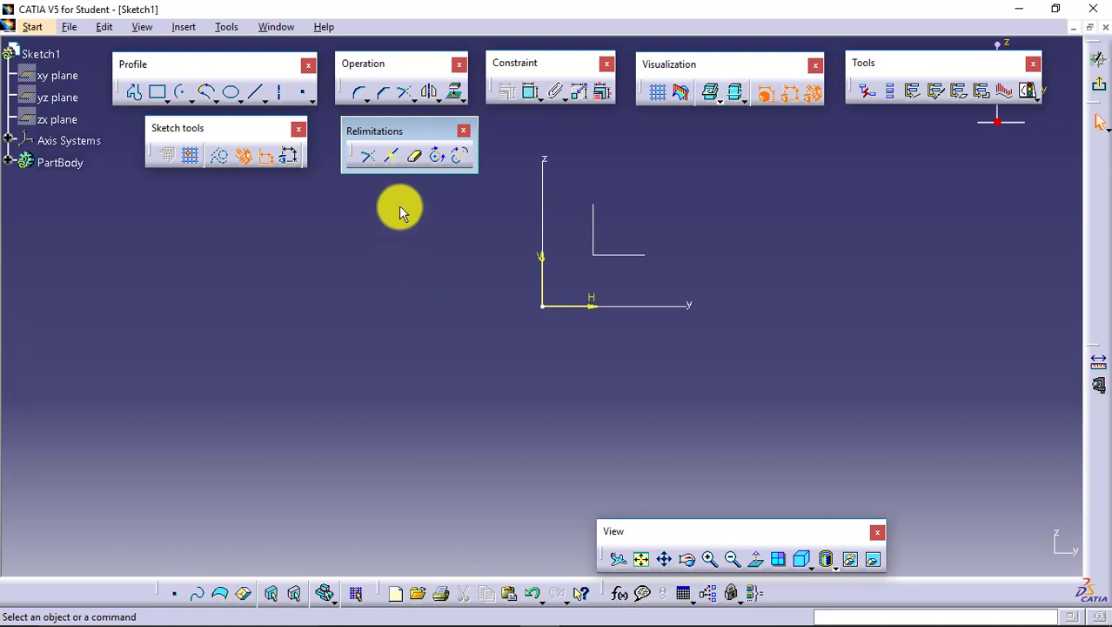
# - Start a profile of zigzag straight segments from the far left of the sketch to just left of the origin
pyautogui.click(130, 94)
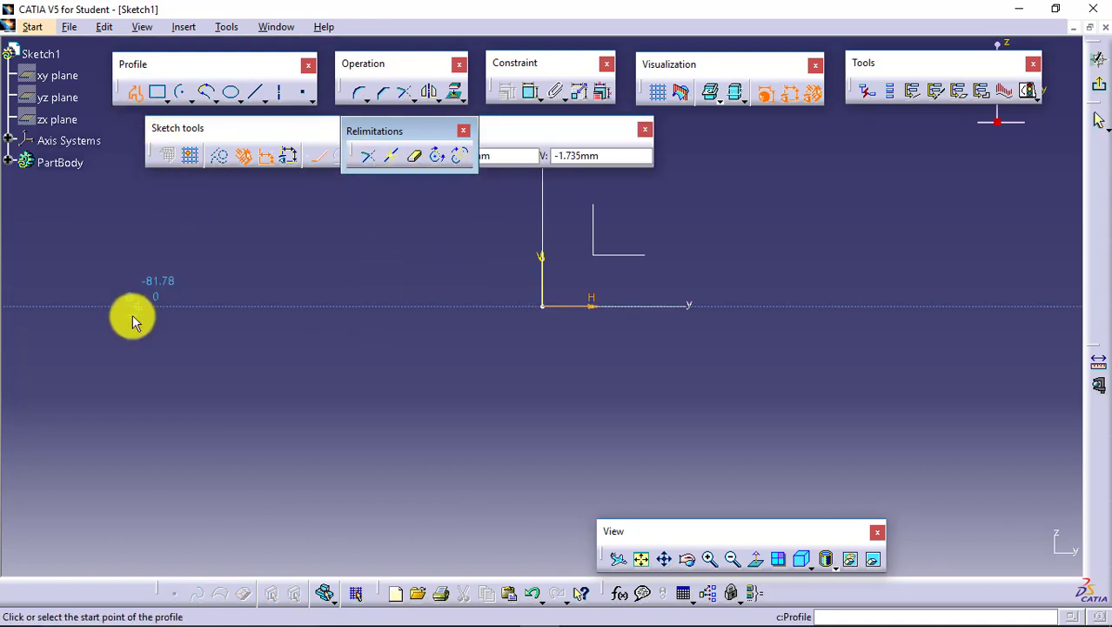
pyautogui.click(132, 314)
pyautogui.click(270, 235)
pyautogui.click(297, 326)
pyautogui.click(383, 229)
pyautogui.click(473, 241)
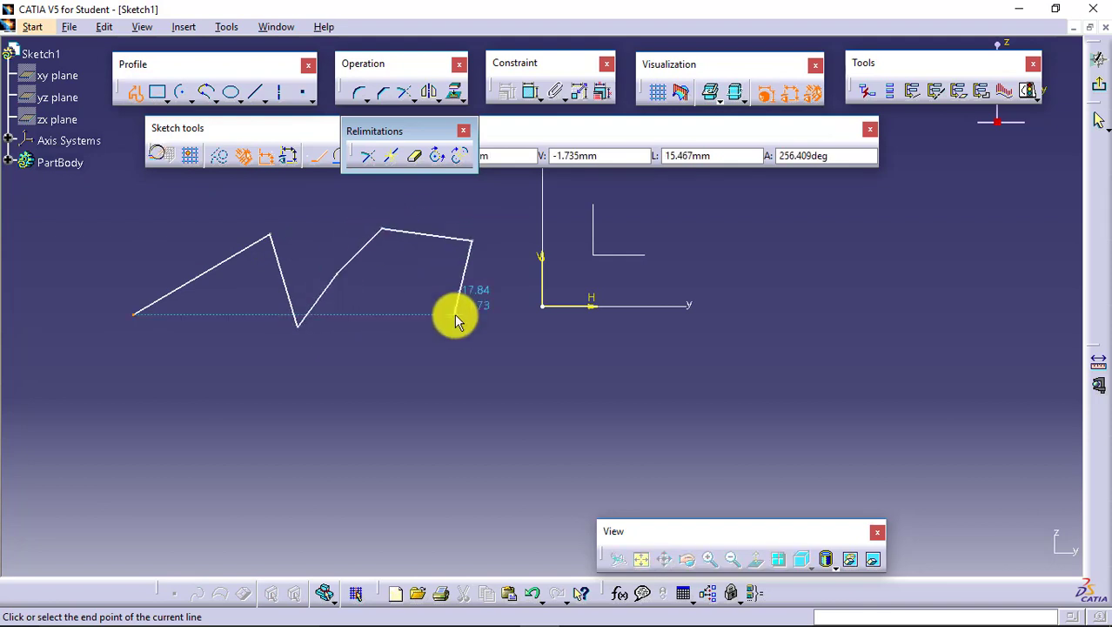
pyautogui.click(454, 314)
# - Continue the profile with straight segments past the origin, around the right side and back along the bottom toward the left
pyautogui.click(547, 304)
pyautogui.click(552, 249)
pyautogui.click(653, 236)
pyautogui.click(743, 283)
pyautogui.click(741, 346)
pyautogui.click(576, 409)
pyautogui.click(545, 464)
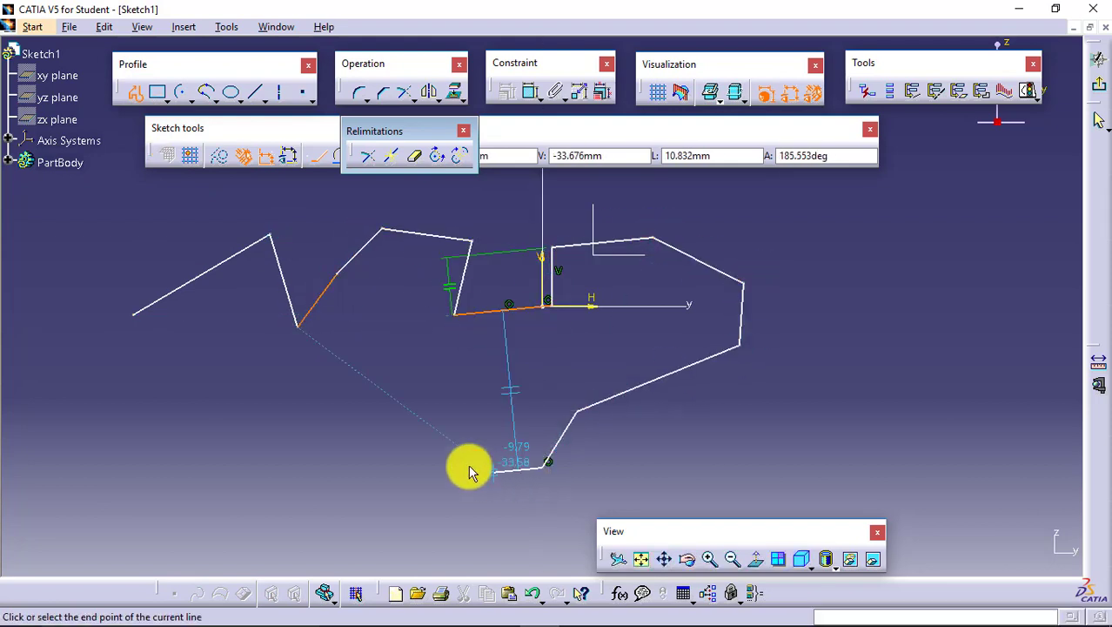
pyautogui.click(469, 466)
pyautogui.click(451, 405)
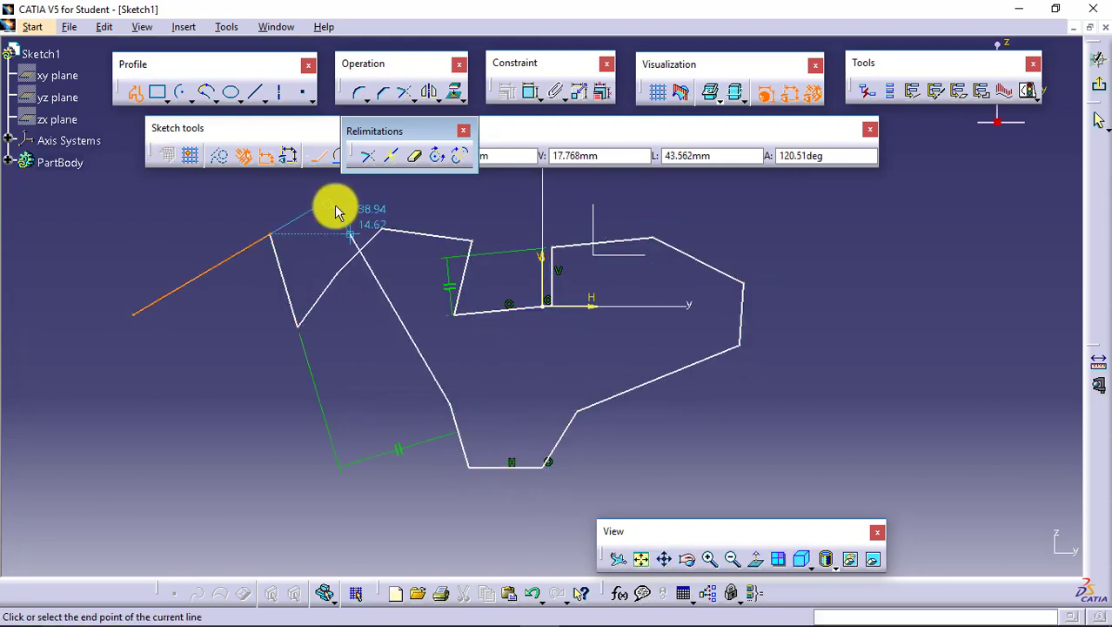
# - Move the relimitation tools aside and continue the profile with a tangent arc and a three-point arc ending at the lower left
pyautogui.moveTo(368, 126); pyautogui.dragTo(412, 128)
pyautogui.click(341, 157)
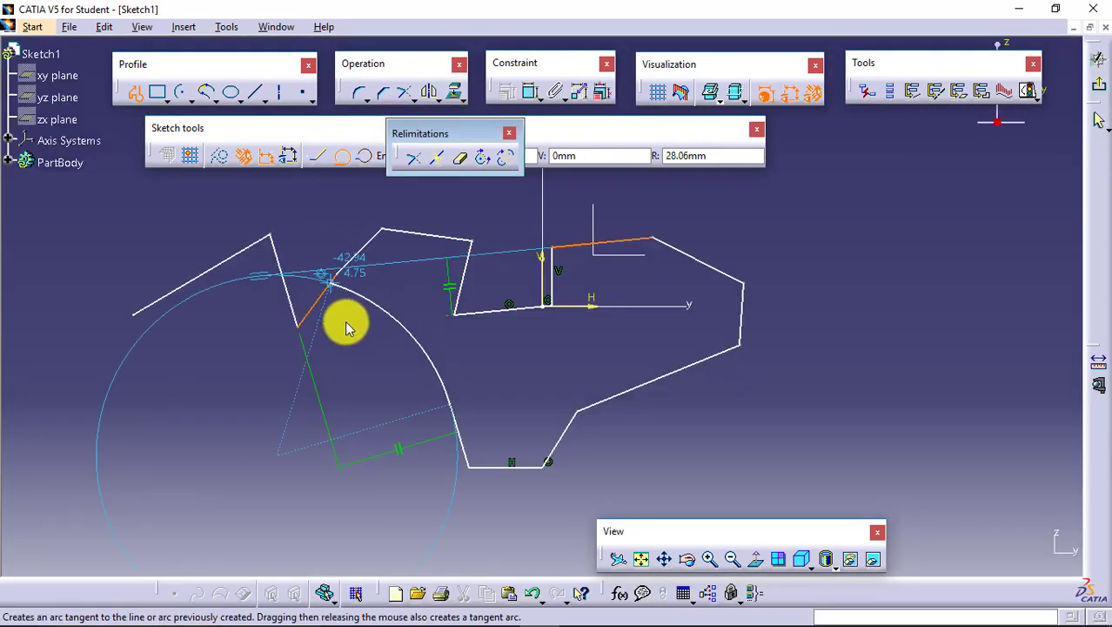
pyautogui.click(357, 338)
pyautogui.click(366, 153)
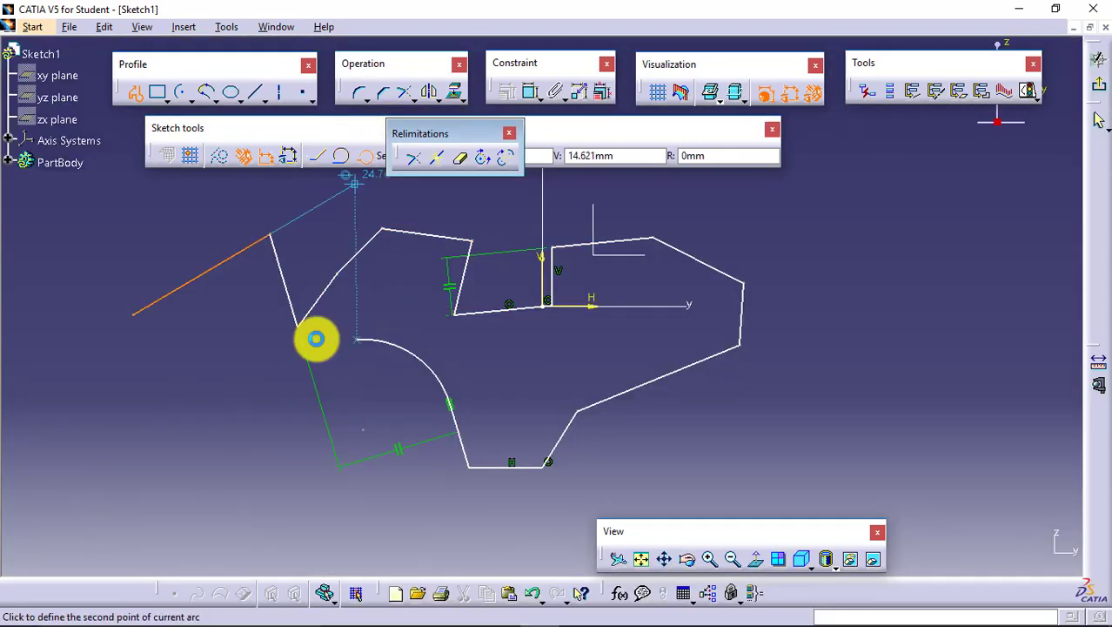
pyautogui.click(272, 386)
pyautogui.click(254, 440)
# - Add two straight segments and a tangent arc at the profile's left end, and finish the profile open
pyautogui.click(203, 445)
pyautogui.click(212, 371)
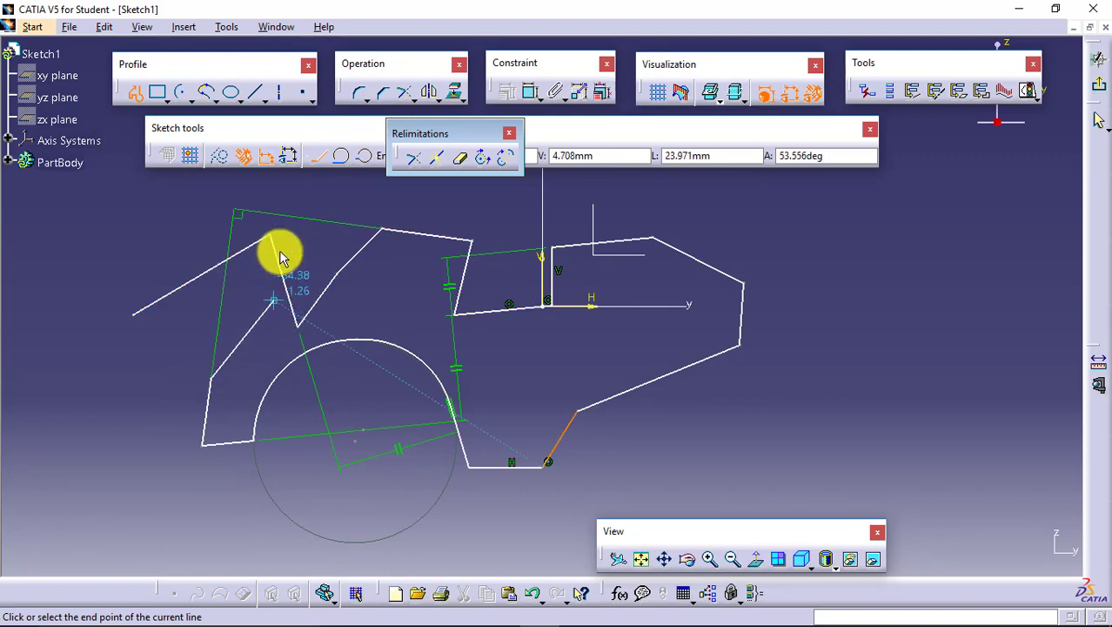
pyautogui.click(341, 158)
pyautogui.click(199, 339)
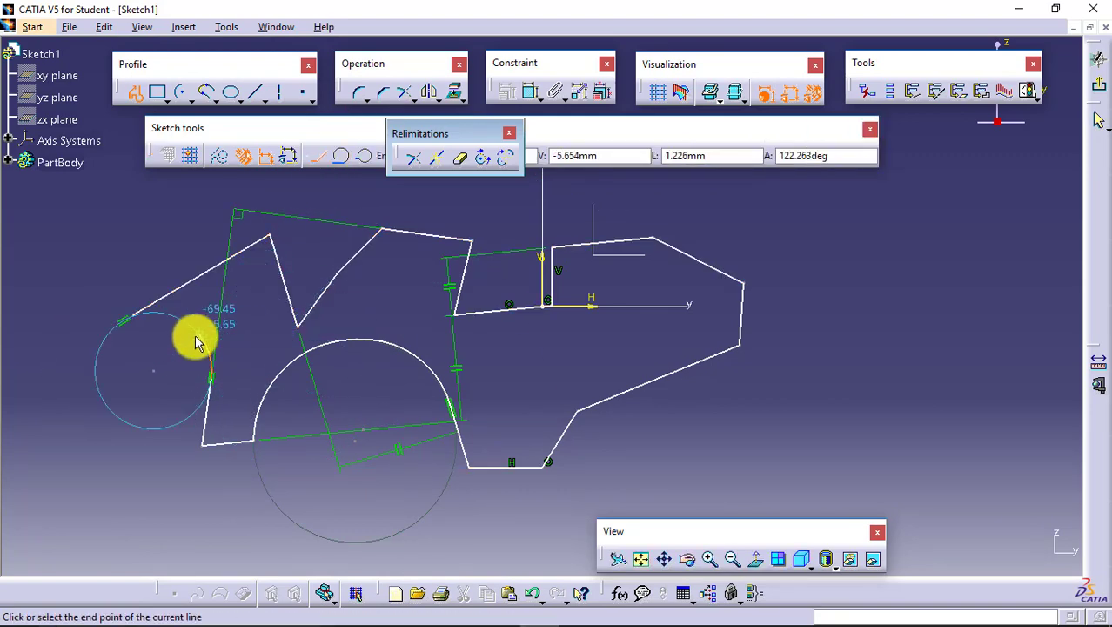
pyautogui.press('Escape')
pyautogui.click(695, 202)
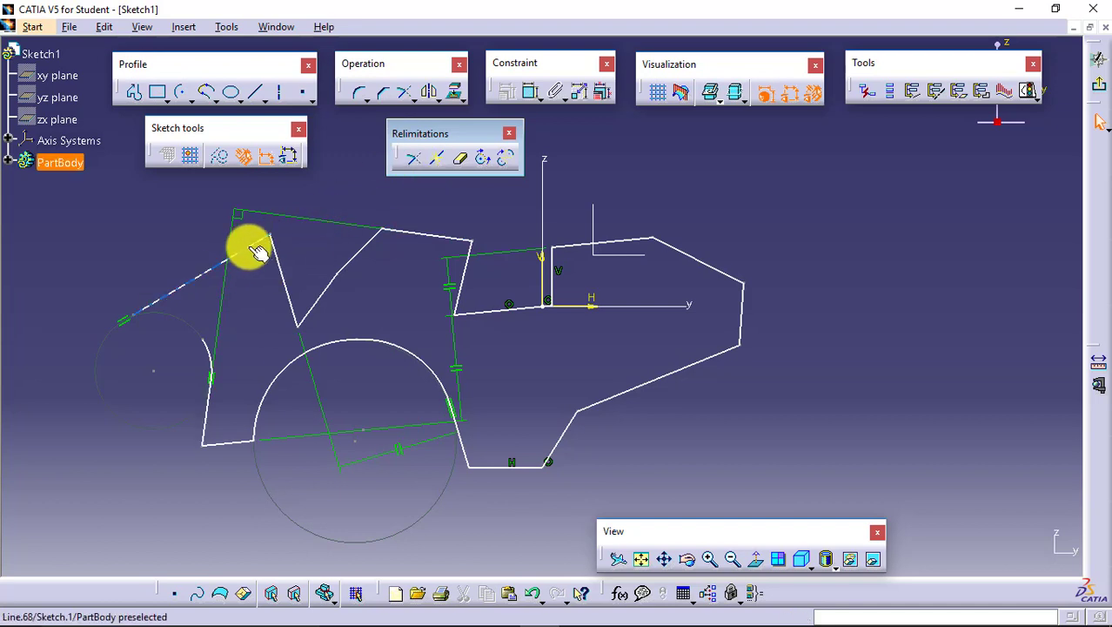
# - Trim the long sloping left line and the upper line to their common intersection
pyautogui.click(415, 237)
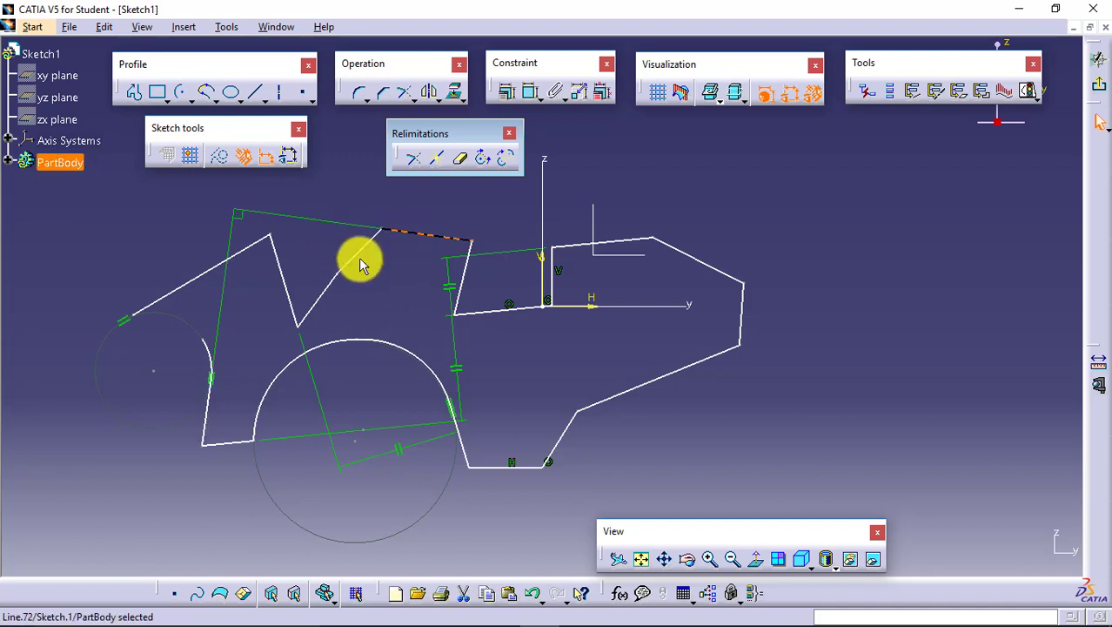
pyautogui.click(247, 245)
pyautogui.click(415, 191)
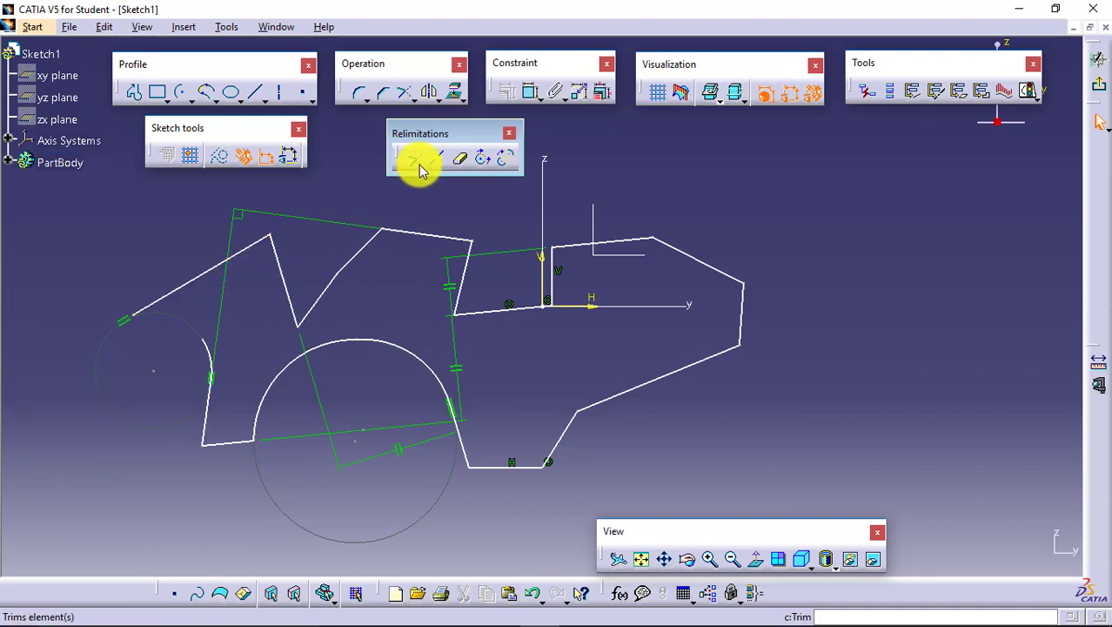
pyautogui.click(414, 158)
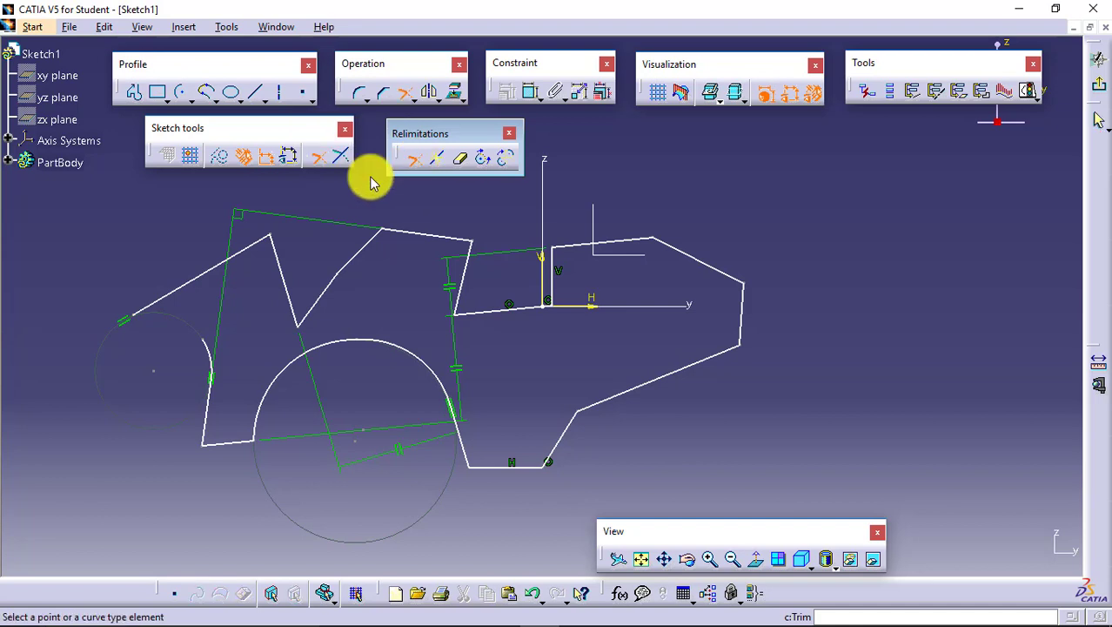
pyautogui.click(255, 250)
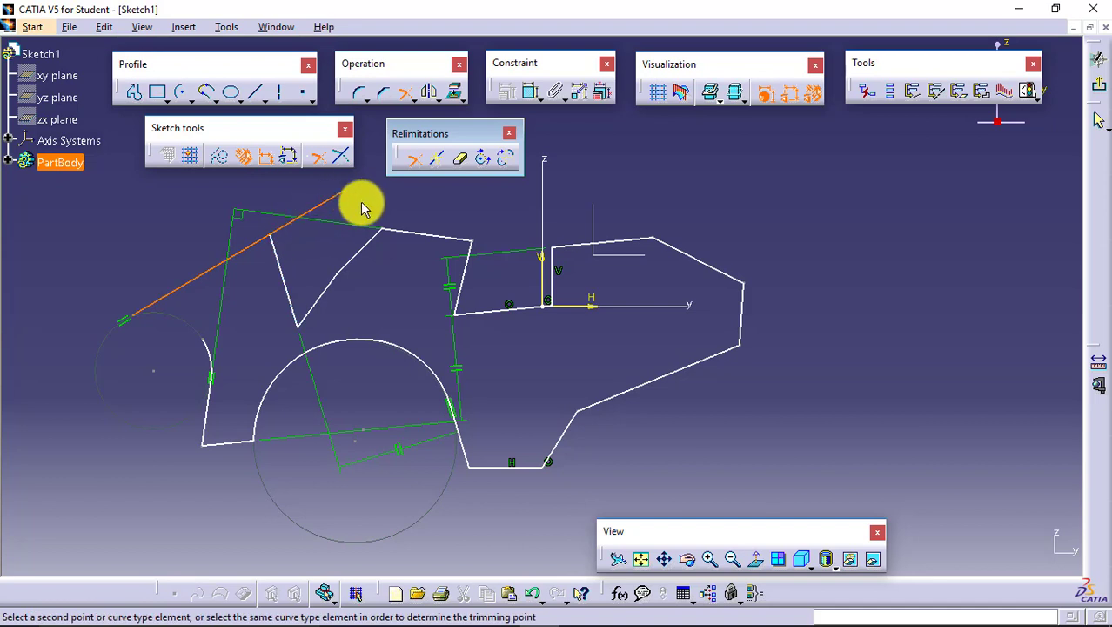
pyautogui.click(404, 235)
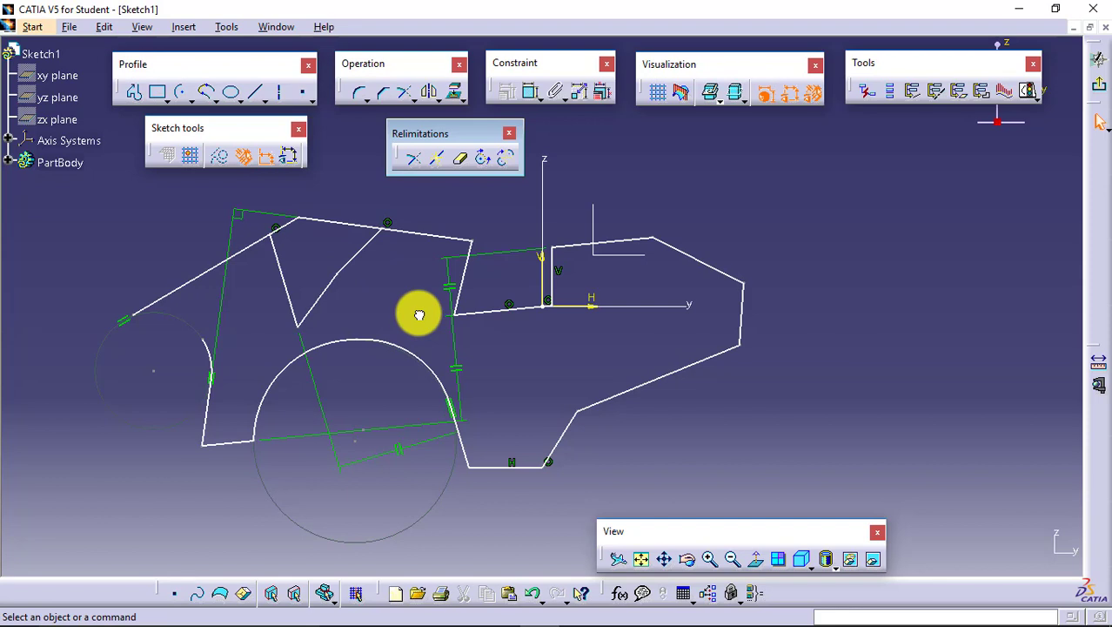
# - Trim the short diagonal line and the upper line against each other, keeping the upper line's part to the right
pyautogui.click(415, 164)
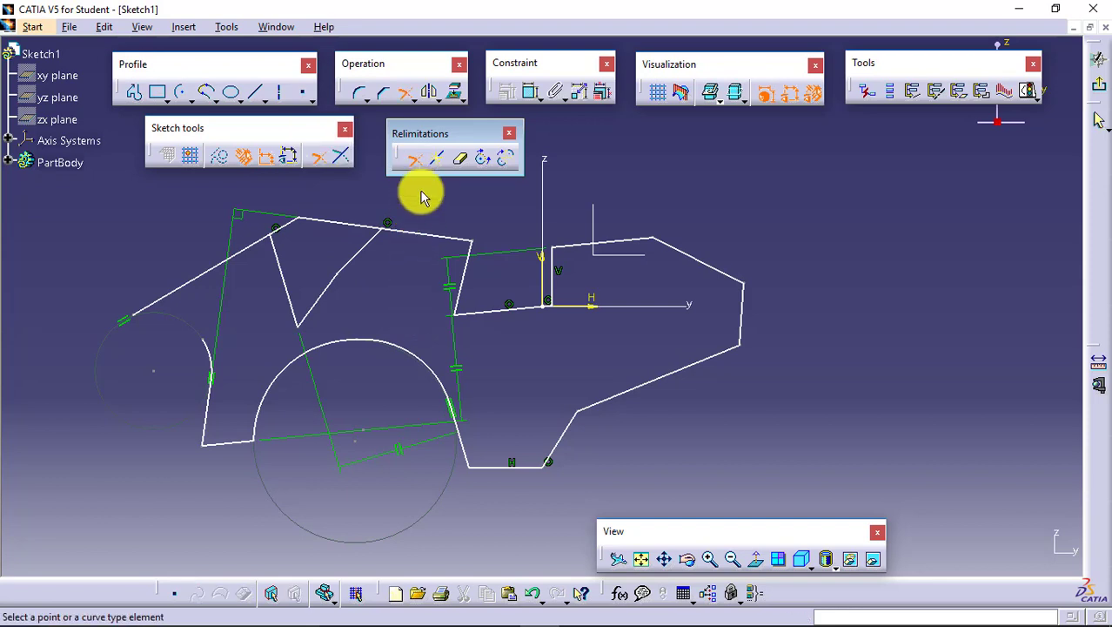
pyautogui.click(368, 251)
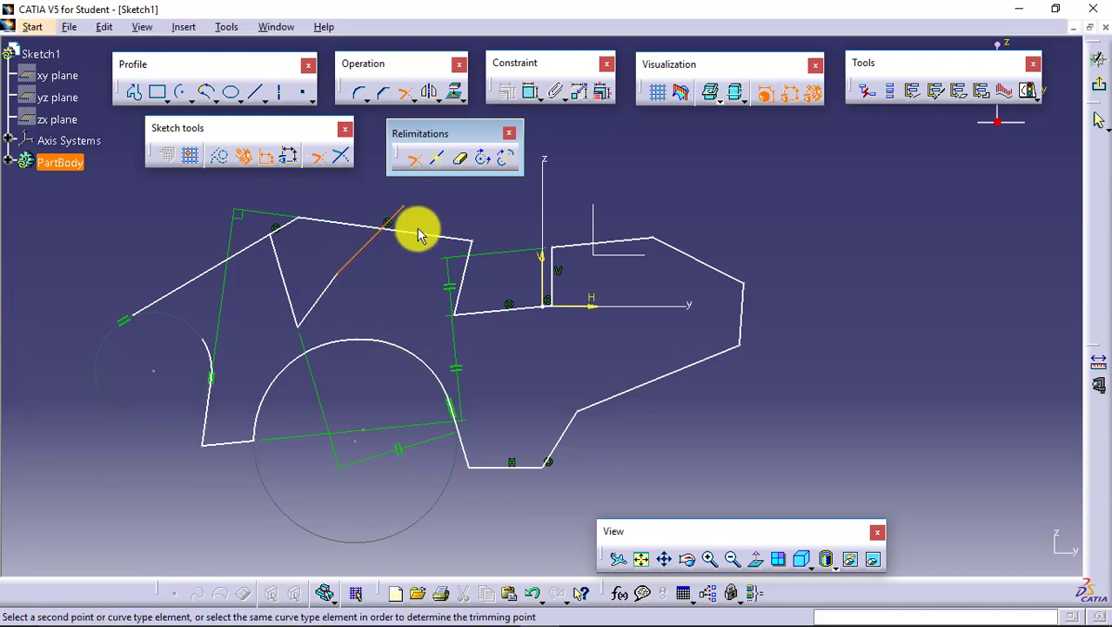
pyautogui.click(423, 240)
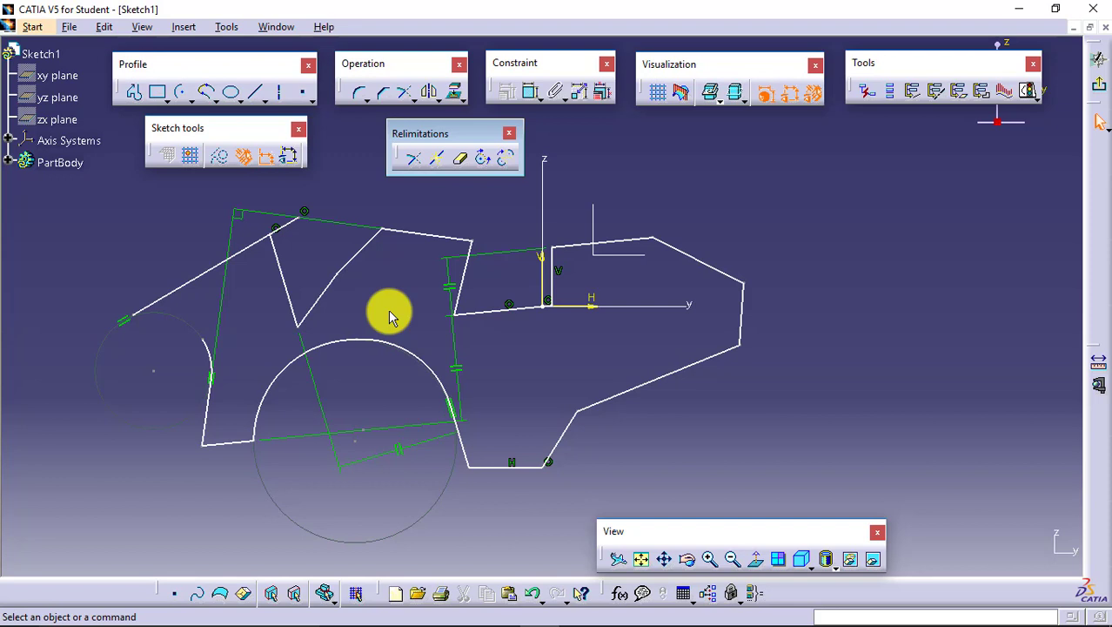
# - Draw a separate sloping line about 62 mm long to the right of the profile, running down at about 258 degrees
pyautogui.click(437, 159)
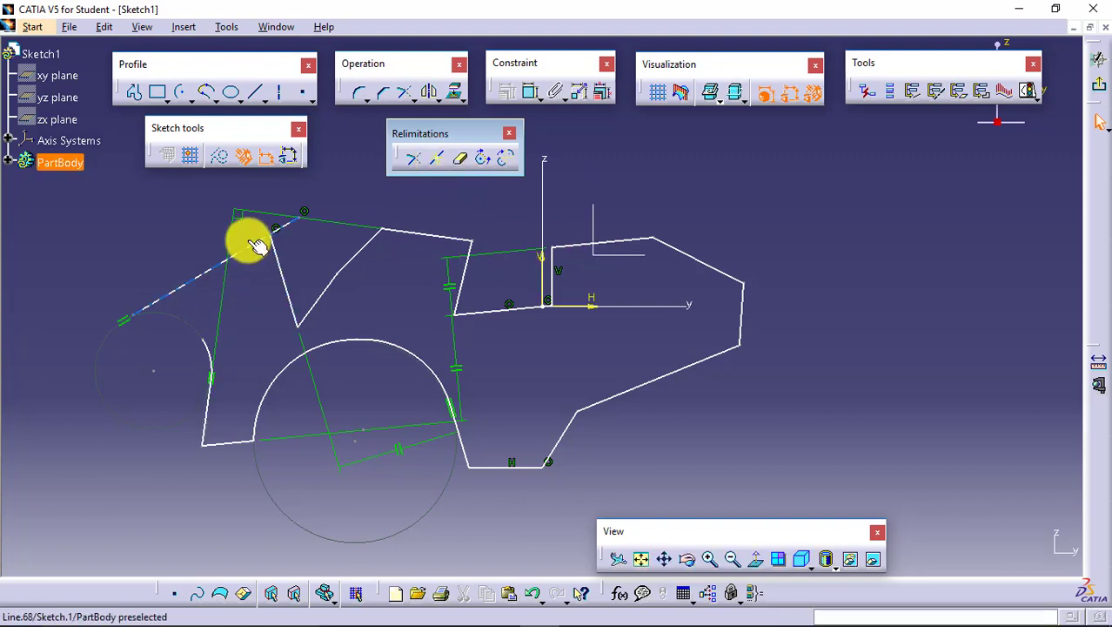
pyautogui.click(136, 91)
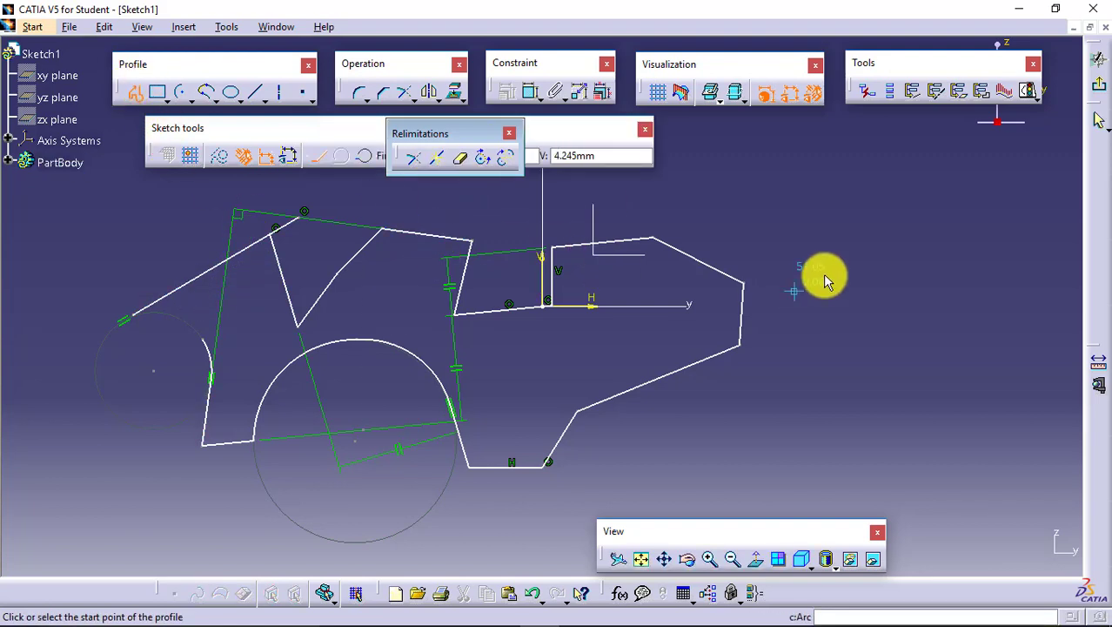
pyautogui.click(925, 167)
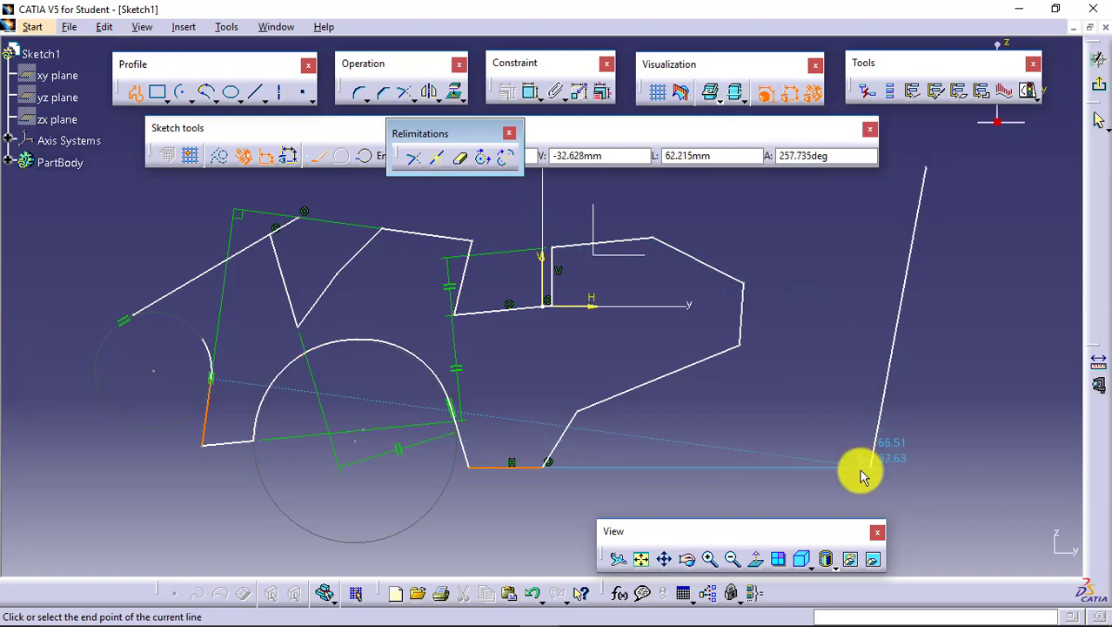
pyautogui.click(866, 461)
pyautogui.press('Escape')
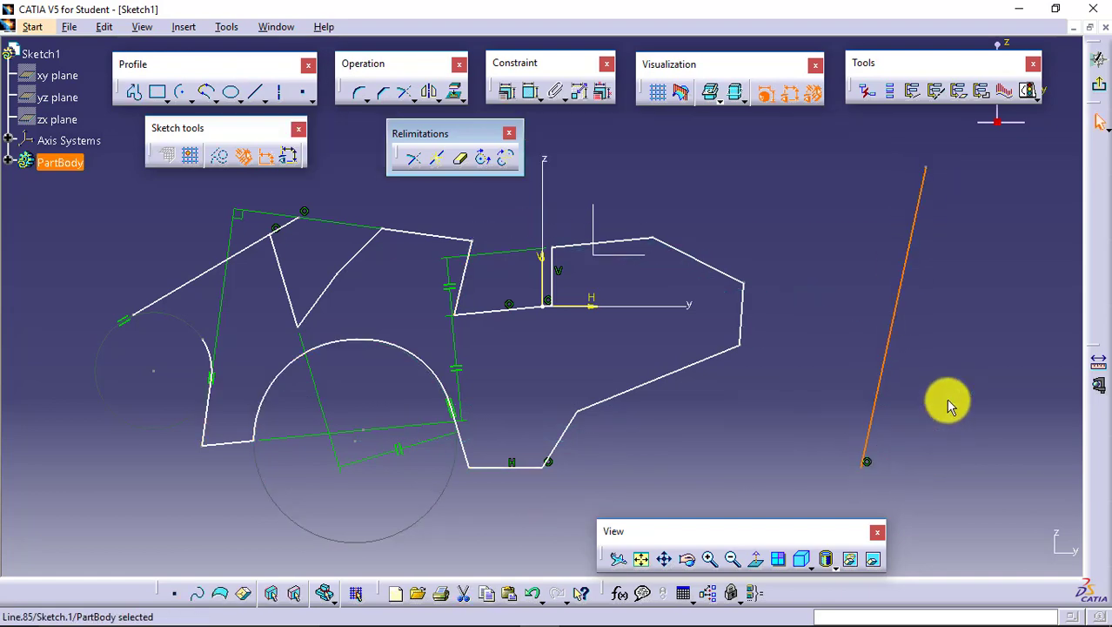
pyautogui.click(949, 402)
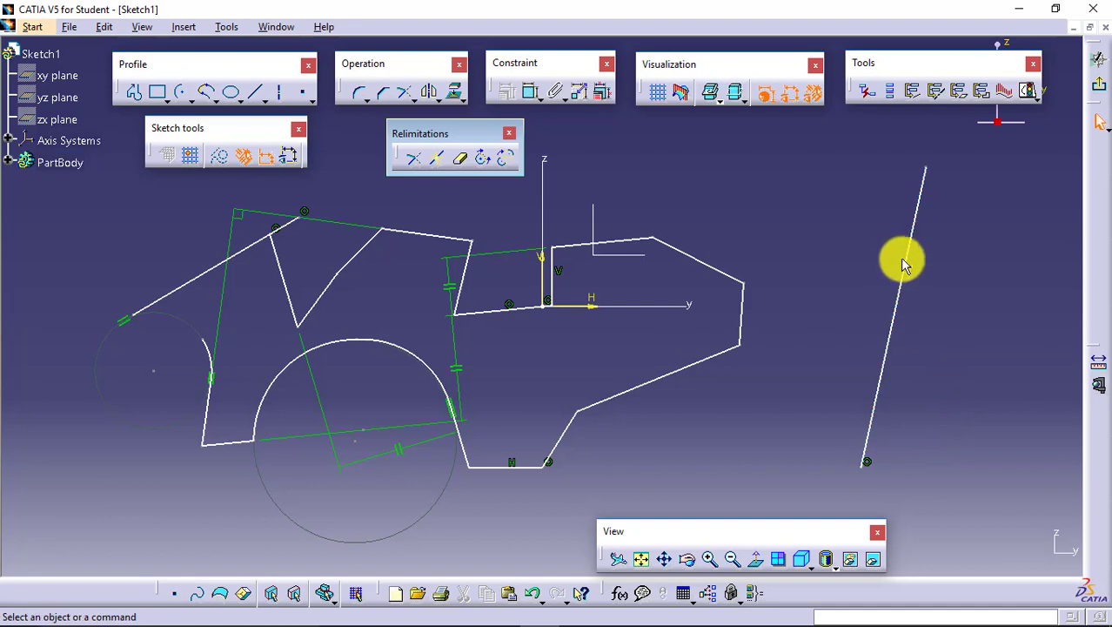
# - Move the separate sloping line slightly to the right and break it in two near its middle
pyautogui.moveTo(919, 261); pyautogui.dragTo(951, 375)
pyautogui.click(949, 376)
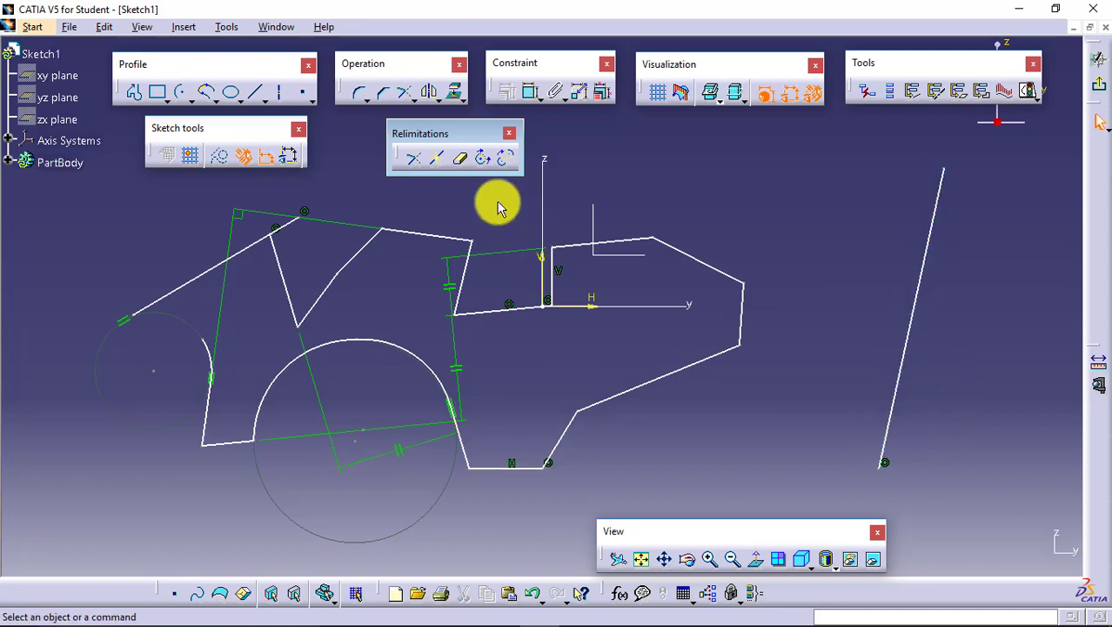
pyautogui.click(441, 165)
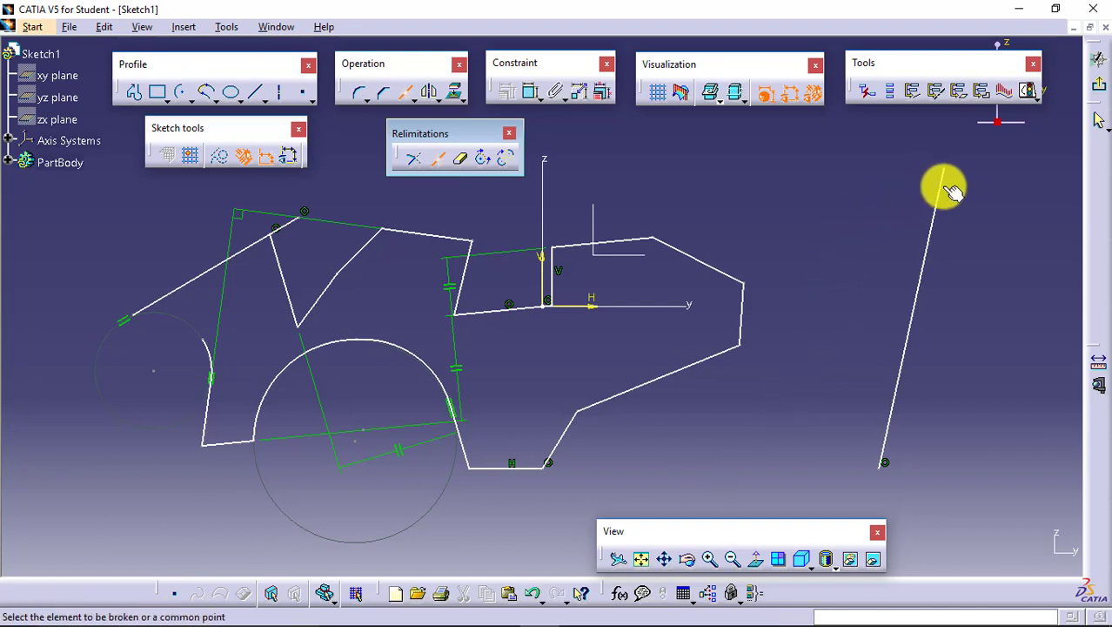
pyautogui.click(924, 294)
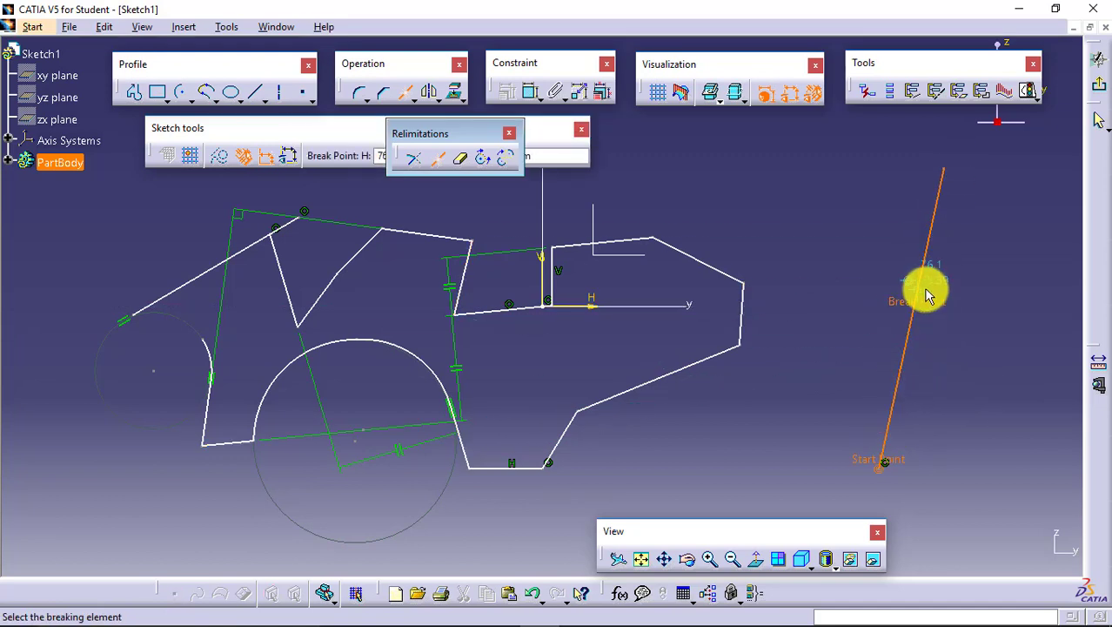
pyautogui.click(924, 295)
pyautogui.click(979, 379)
pyautogui.click(926, 252)
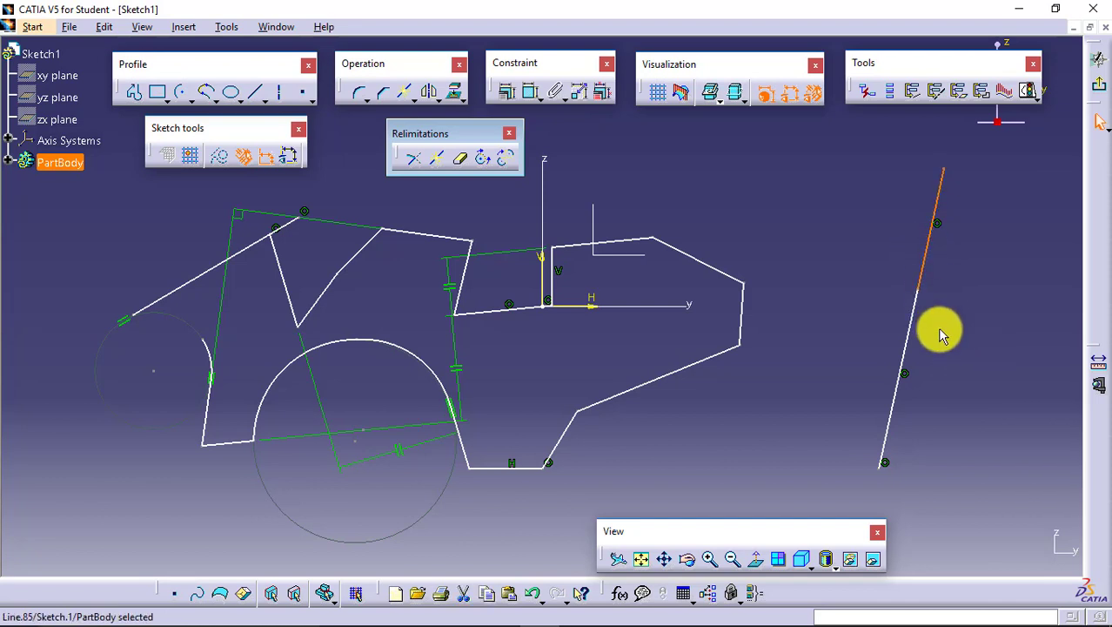
pyautogui.click(911, 316)
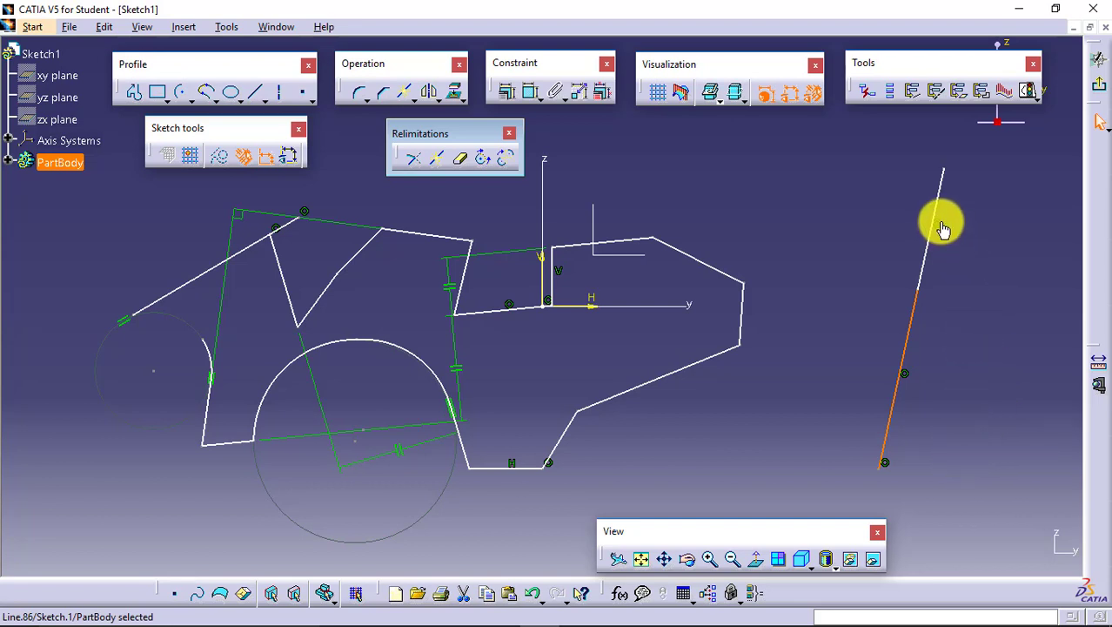
pyautogui.click(937, 223)
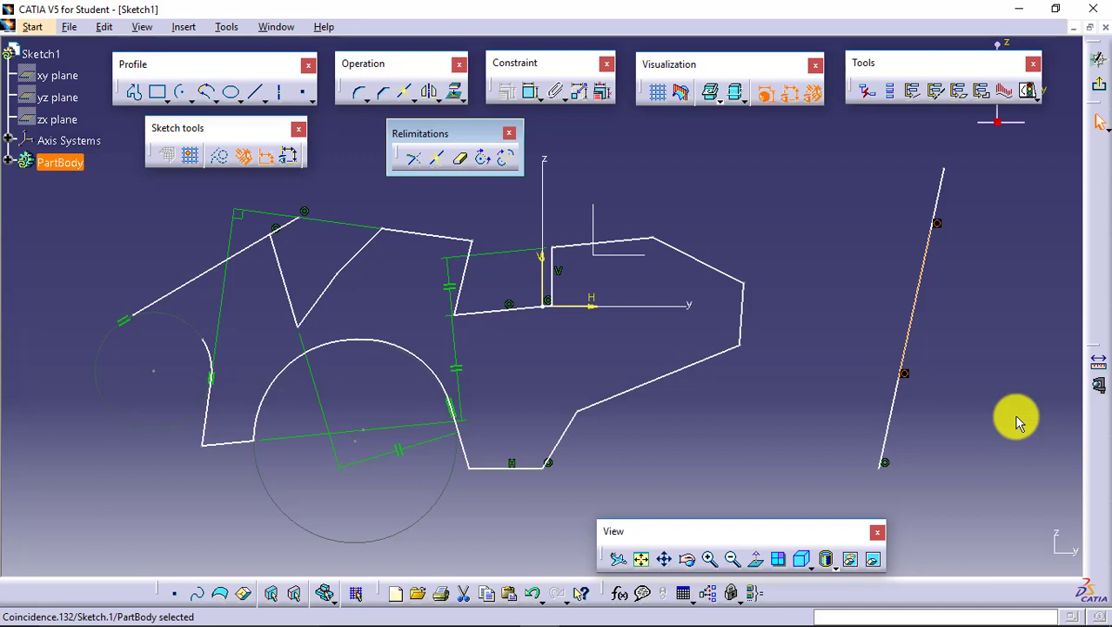
pyautogui.click(786, 242)
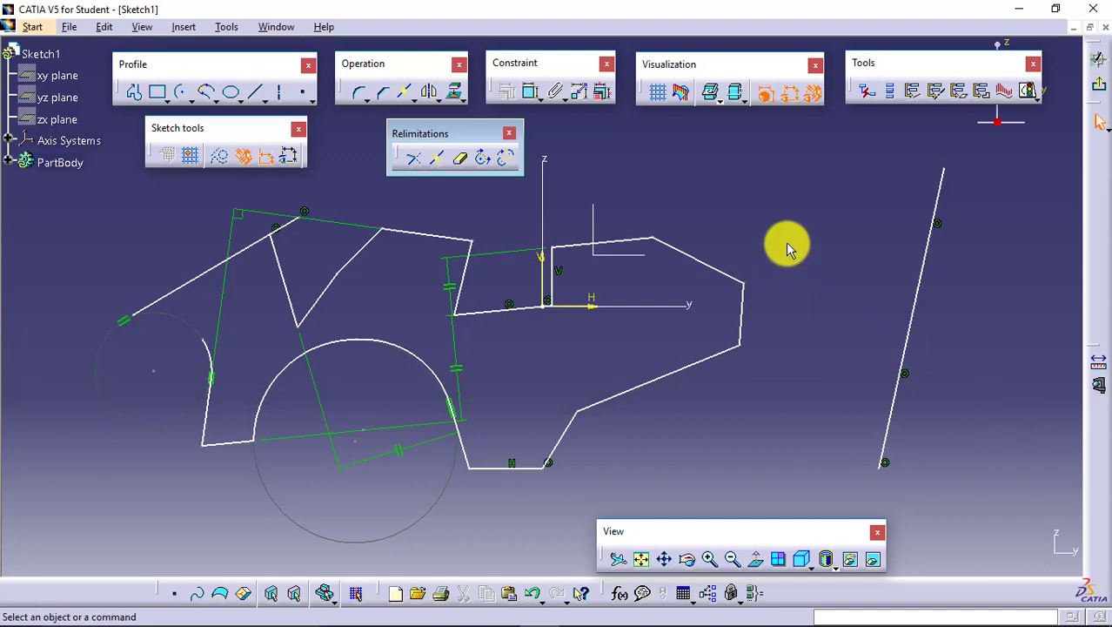
# - Quick Trim the upper piece of the broken line and the lower-left portion of the profile's long sloping line
pyautogui.click(463, 165)
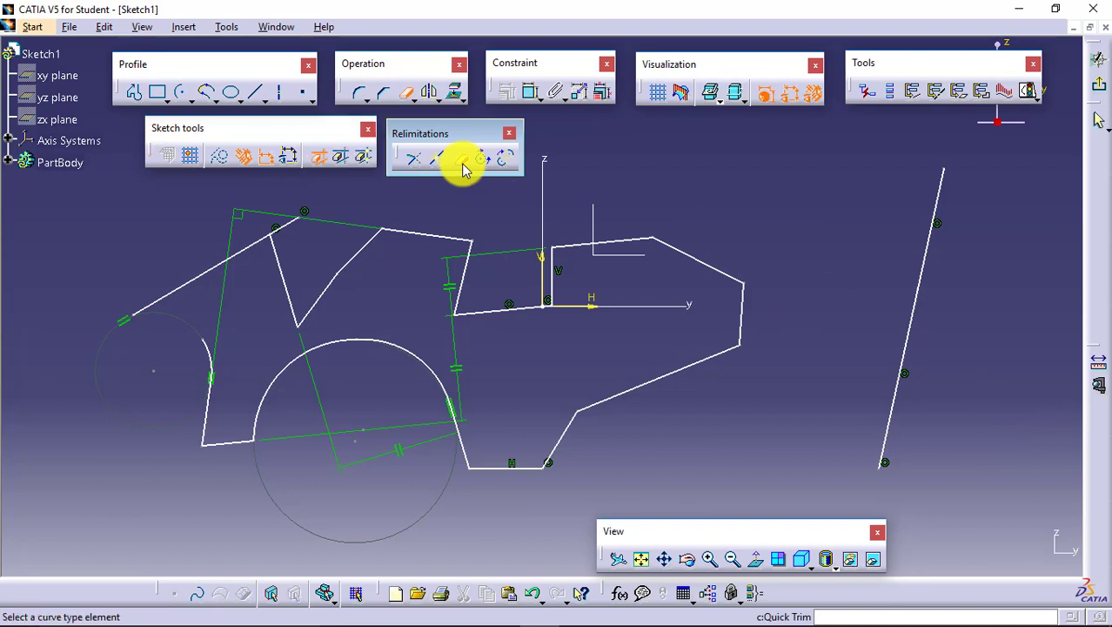
pyautogui.click(934, 185)
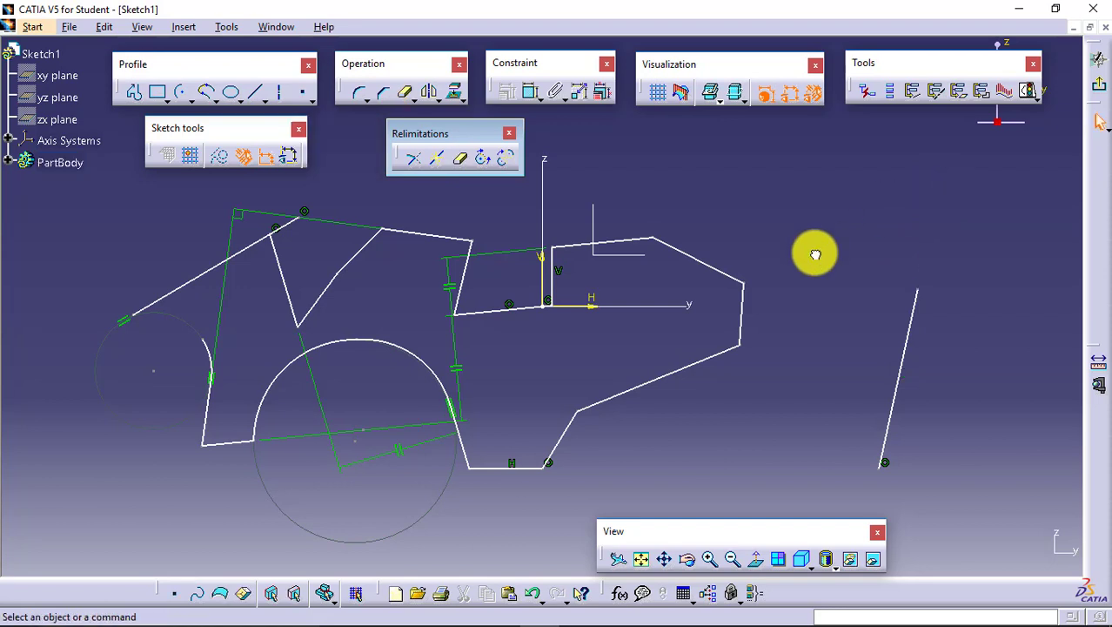
pyautogui.click(460, 158)
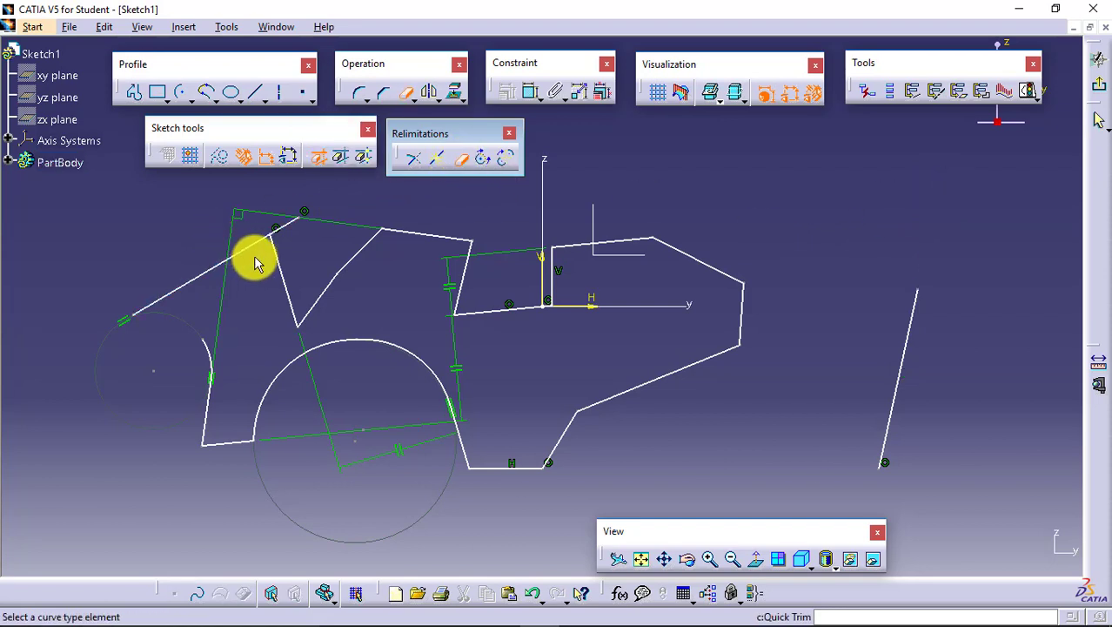
pyautogui.click(248, 244)
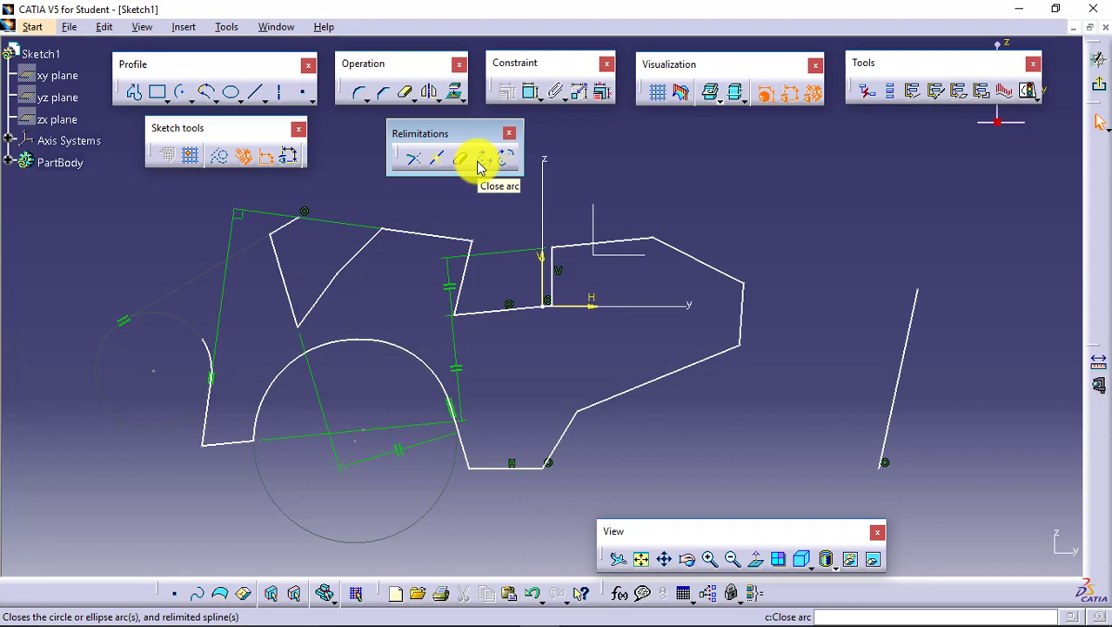
# - Close the small arc at the profile's left end into a full circle
pyautogui.click(371, 381)
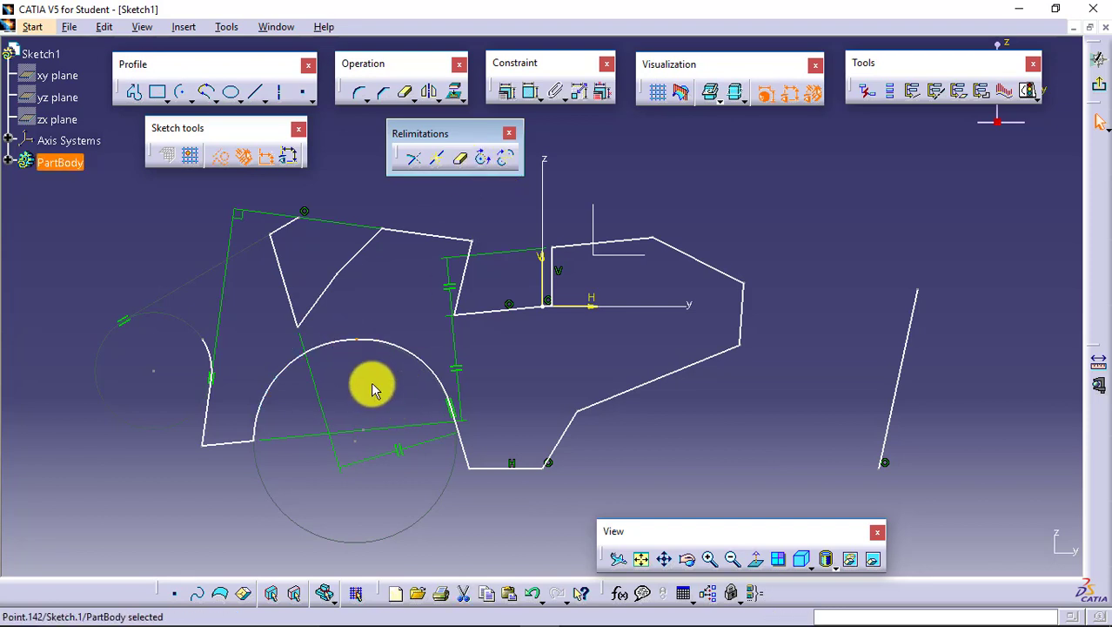
pyautogui.click(385, 342)
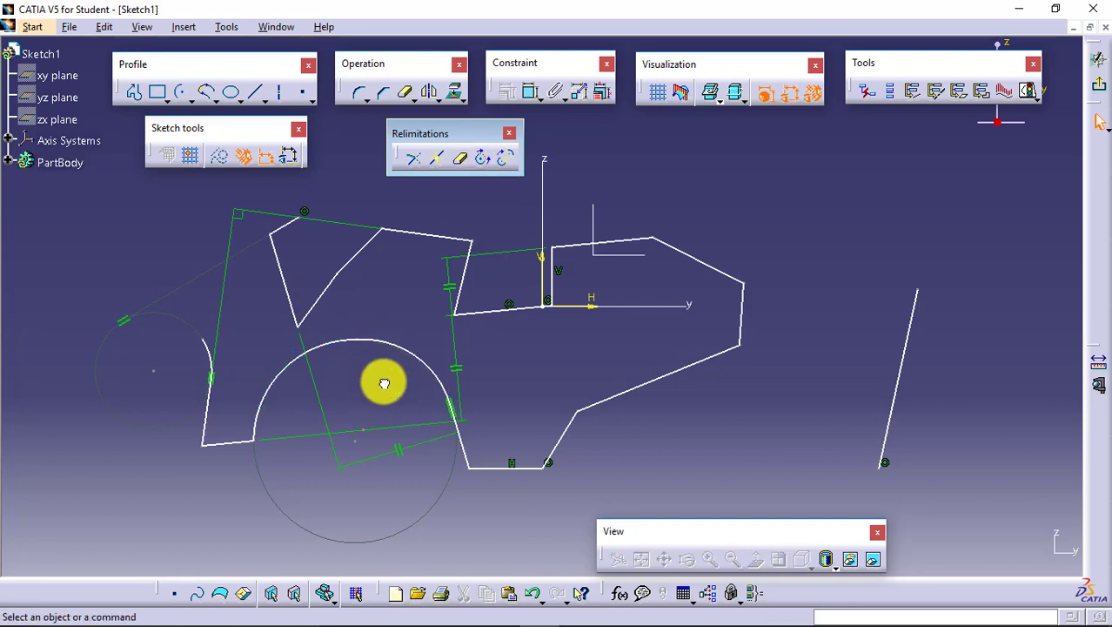
pyautogui.click(329, 341)
pyautogui.click(333, 397)
pyautogui.click(211, 353)
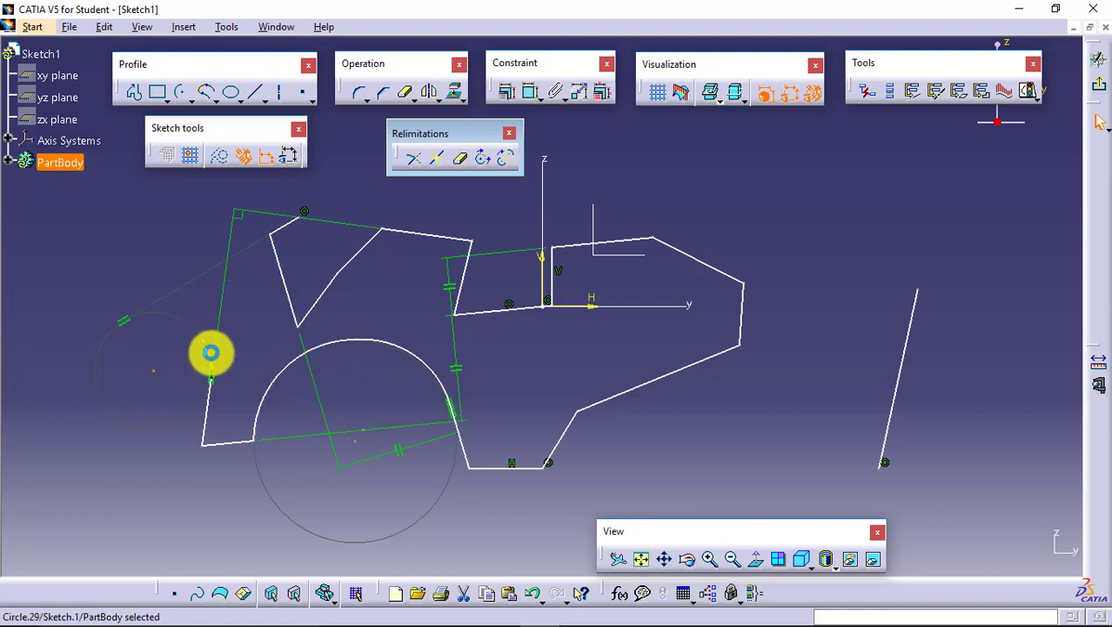
pyautogui.click(249, 334)
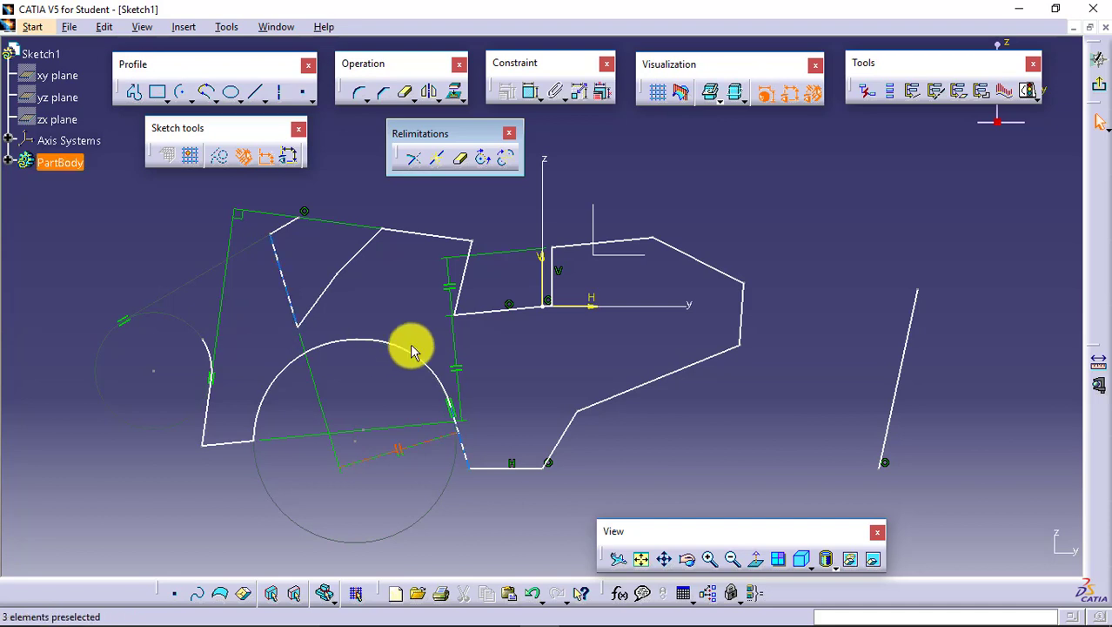
pyautogui.click(484, 158)
pyautogui.click(208, 350)
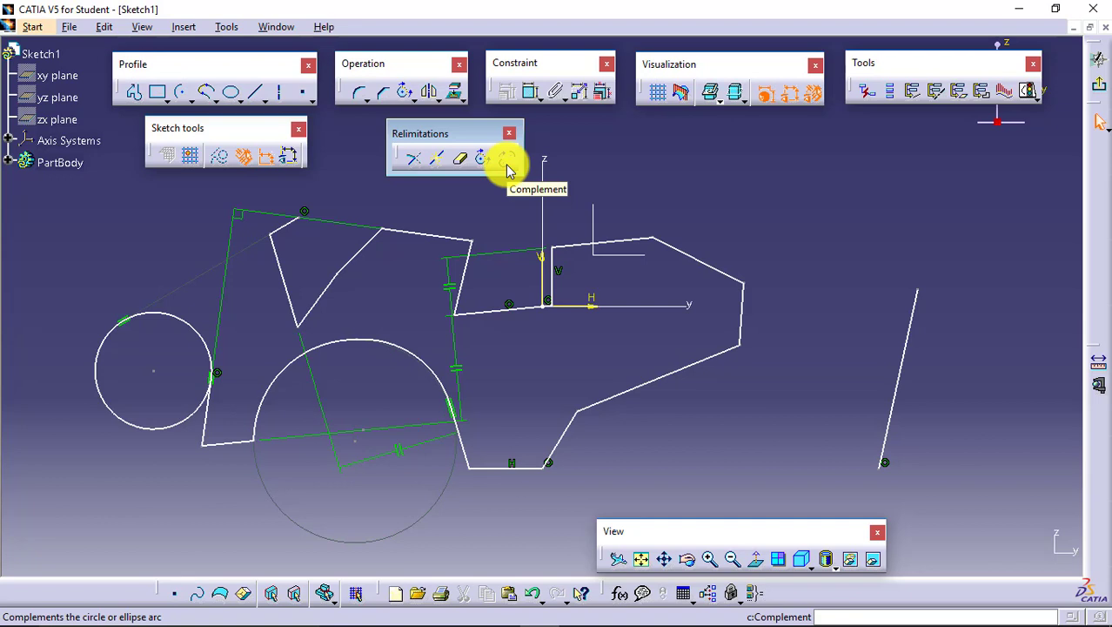
# - Replace the right-hand arc of the profile's large arch with its complementary arc
pyautogui.click(405, 352)
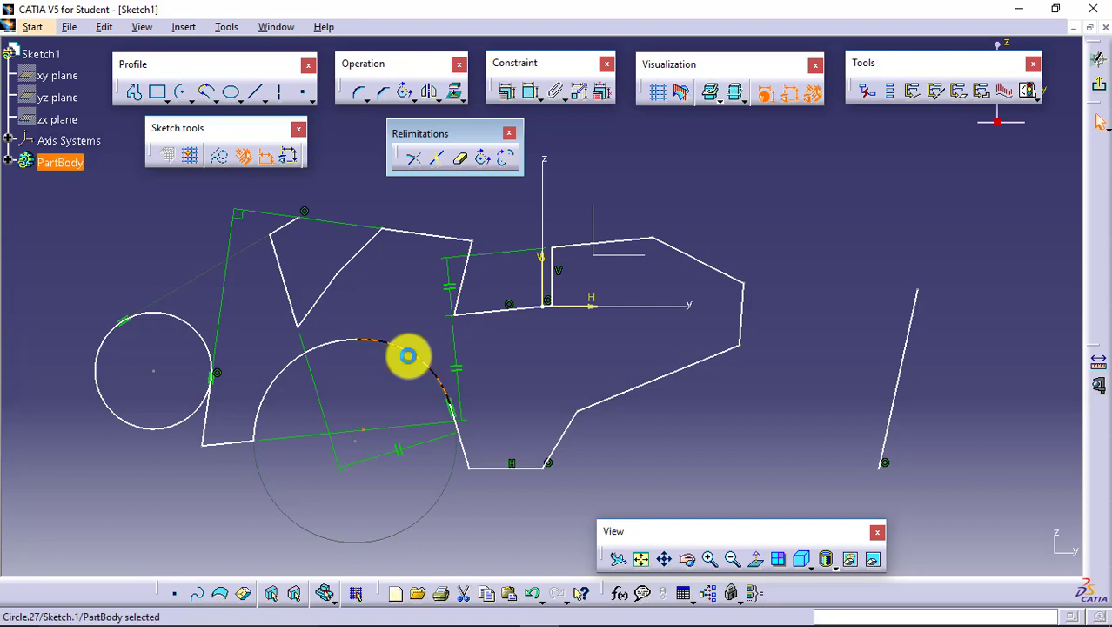
pyautogui.click(385, 344)
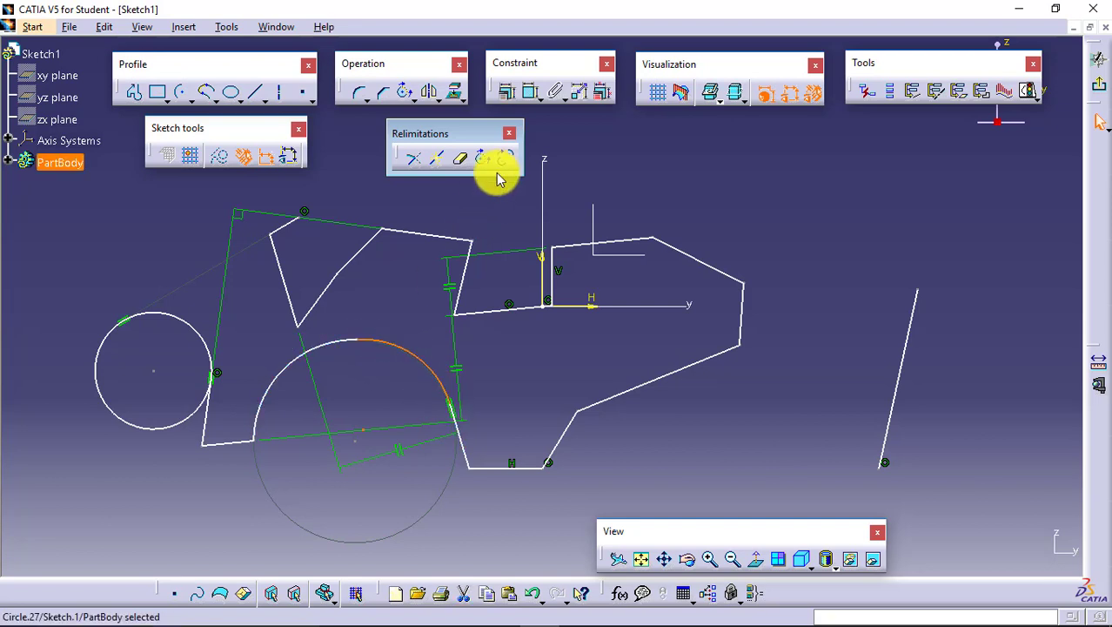
pyautogui.click(509, 165)
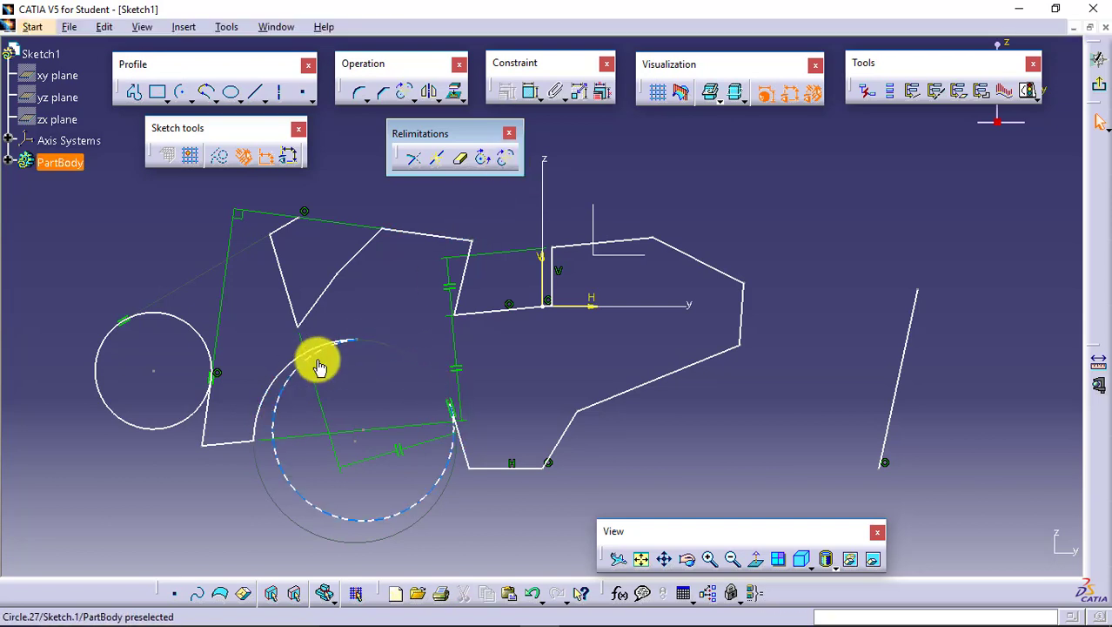
pyautogui.click(365, 342)
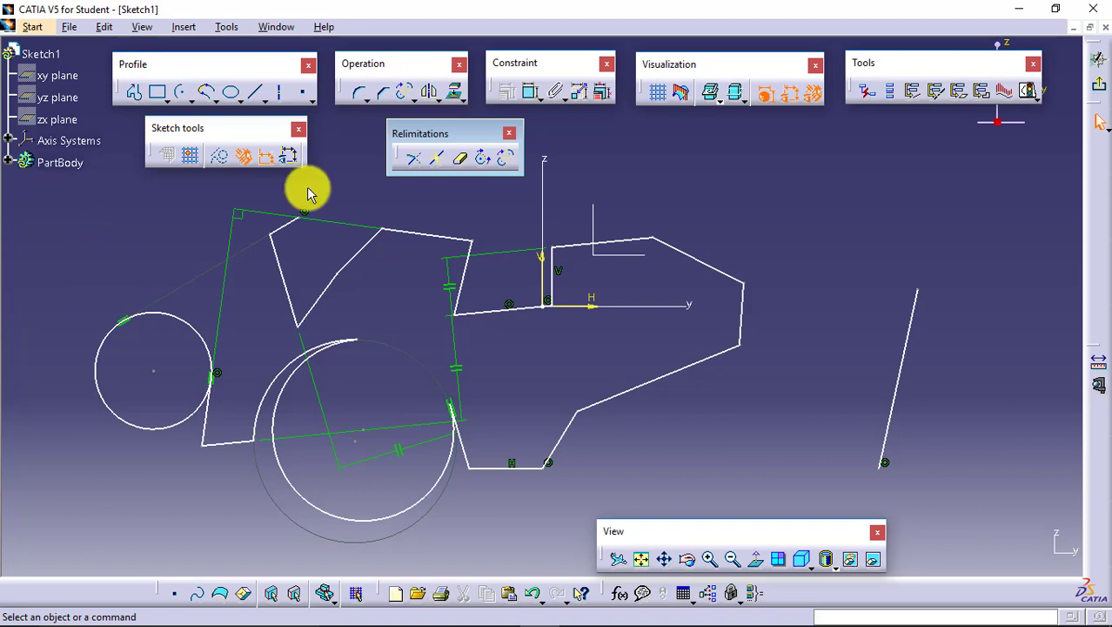
# - Close the Relimitations toolbar and delete all the sketch geometry
pyautogui.click(416, 99)
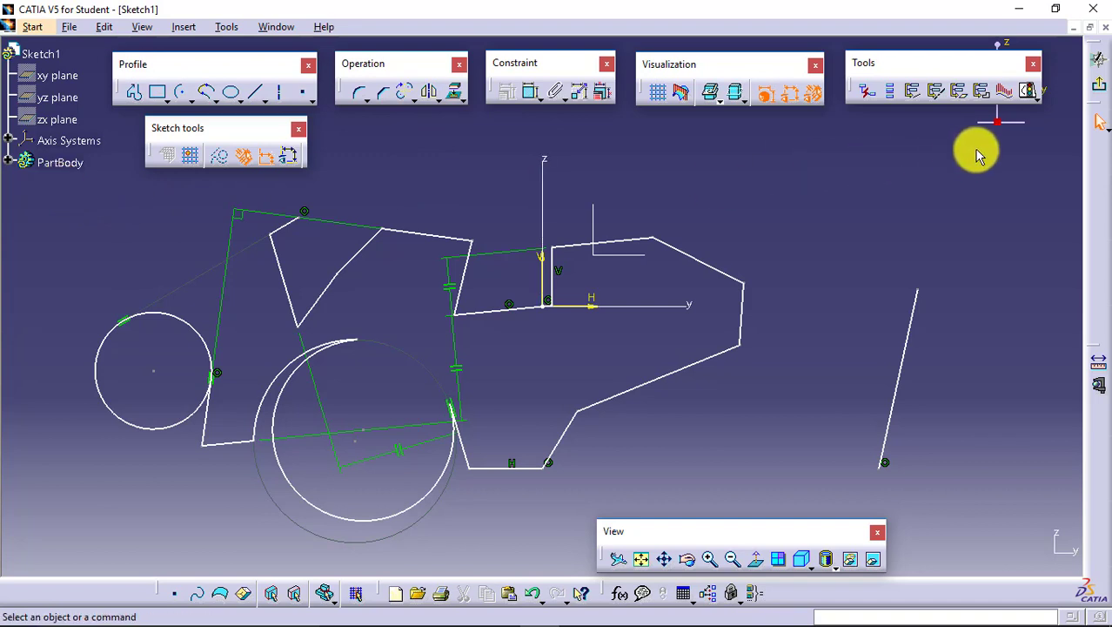
pyautogui.moveTo(990, 141)
pyautogui.mouseDown()
pyautogui.moveTo(989, 336)
pyautogui.moveTo(343, 524)
pyautogui.moveTo(42, 557)
pyautogui.moveTo(61, 557)
pyautogui.mouseUp()
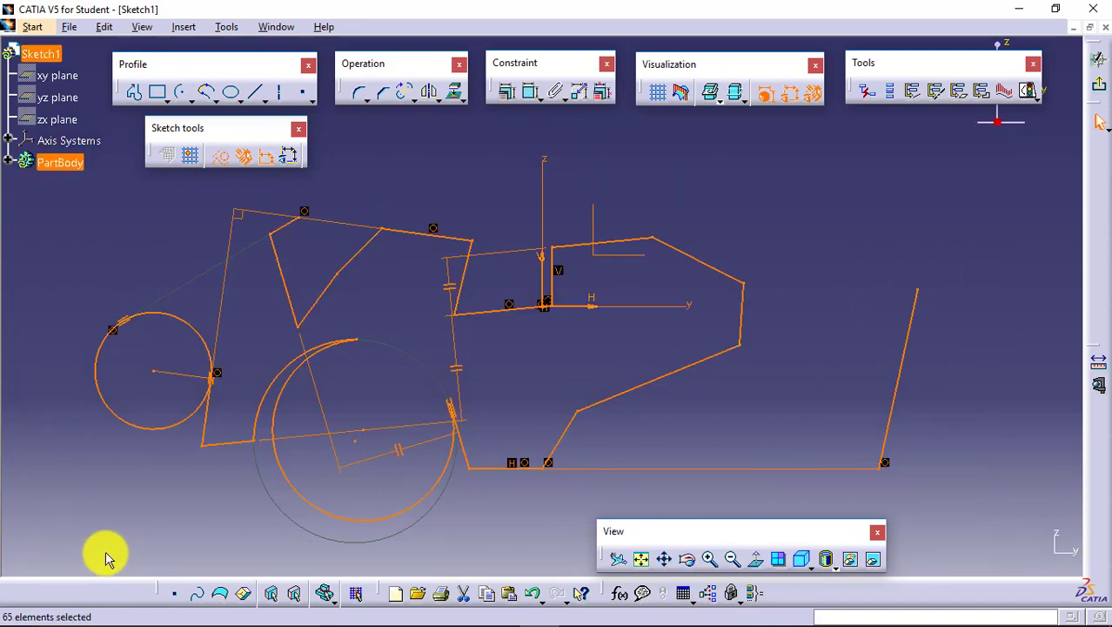
pyautogui.press('Delete')
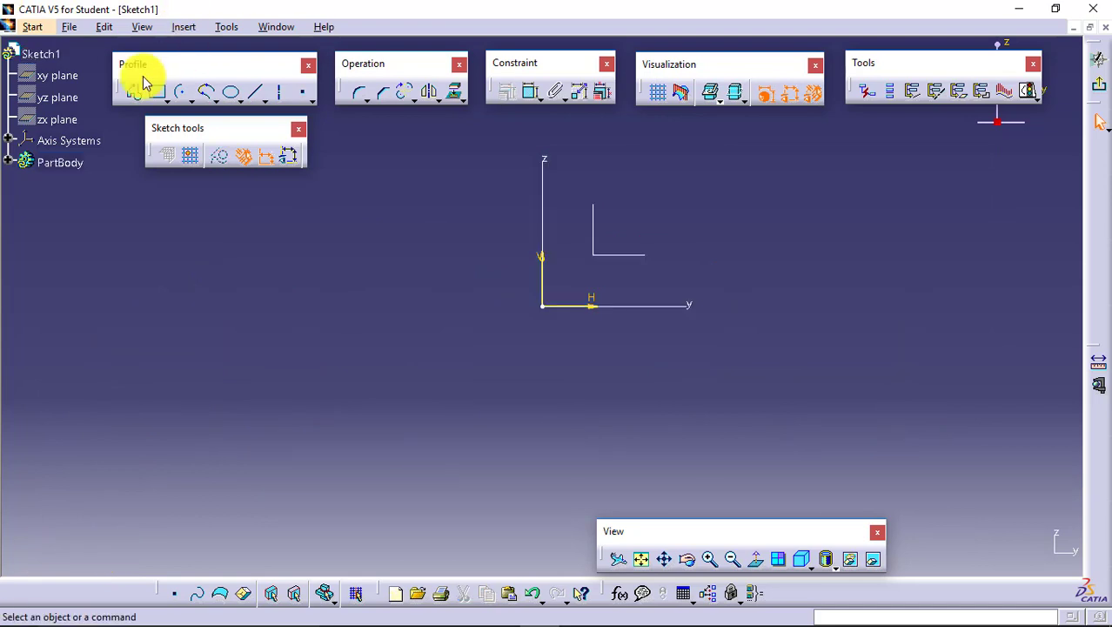
# - Draw a horizontal rectangle above and to the right of the sketch origin
pyautogui.click(156, 91)
pyautogui.click(623, 211)
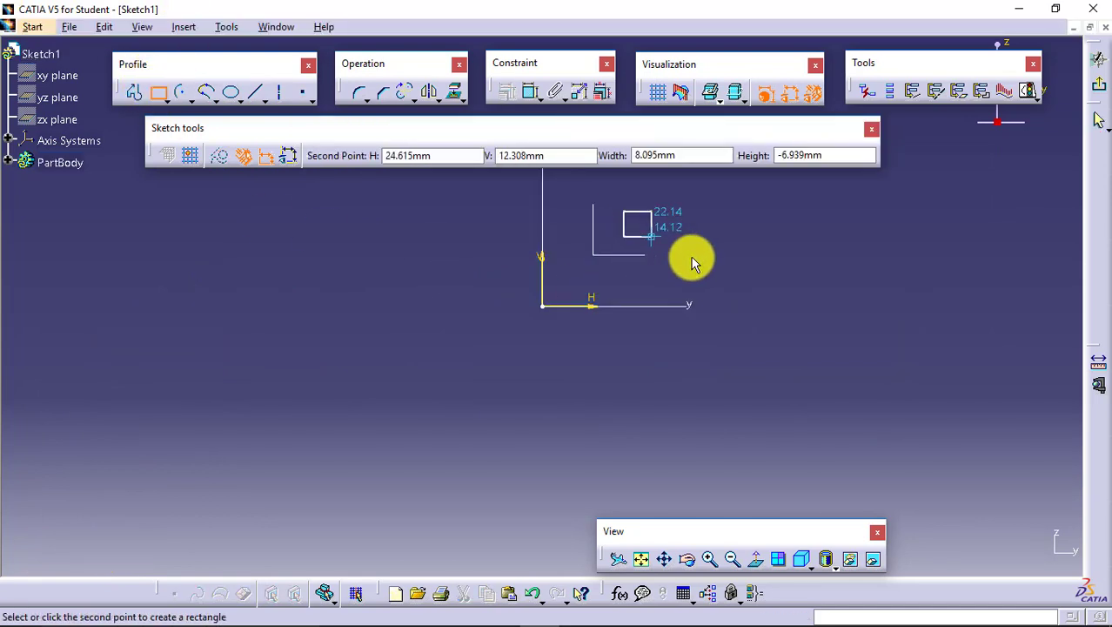
pyautogui.click(746, 278)
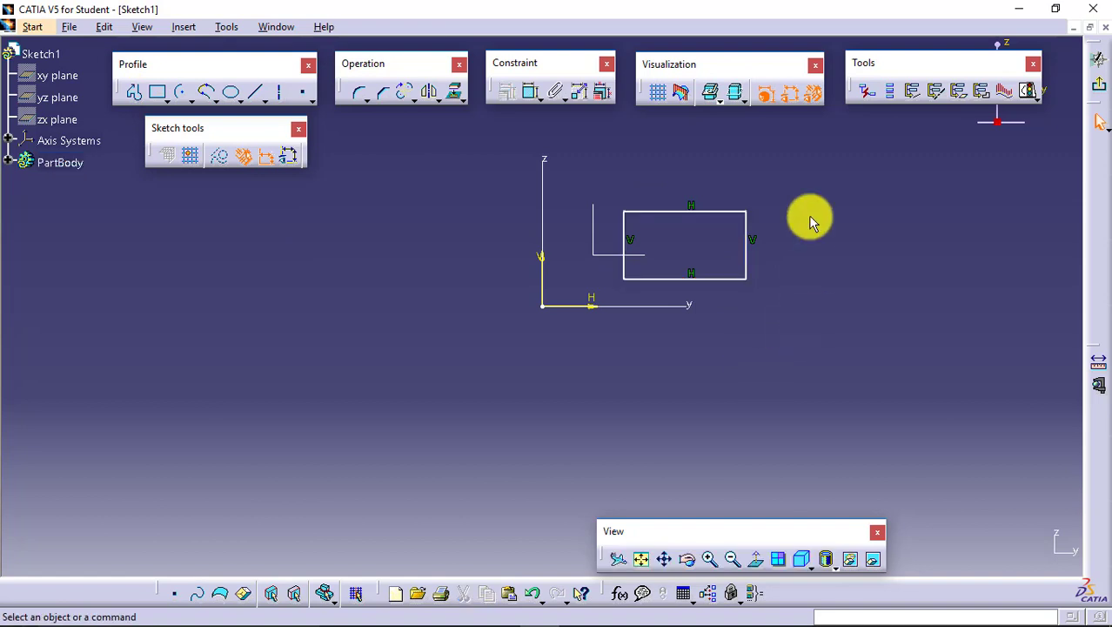
# - Mirror the whole rectangle about the vertical Z axis, keeping the original
pyautogui.click(666, 558)
pyautogui.moveTo(683, 273)
pyautogui.mouseDown()
pyautogui.moveTo(499, 412)
pyautogui.moveTo(454, 390)
pyautogui.mouseUp()
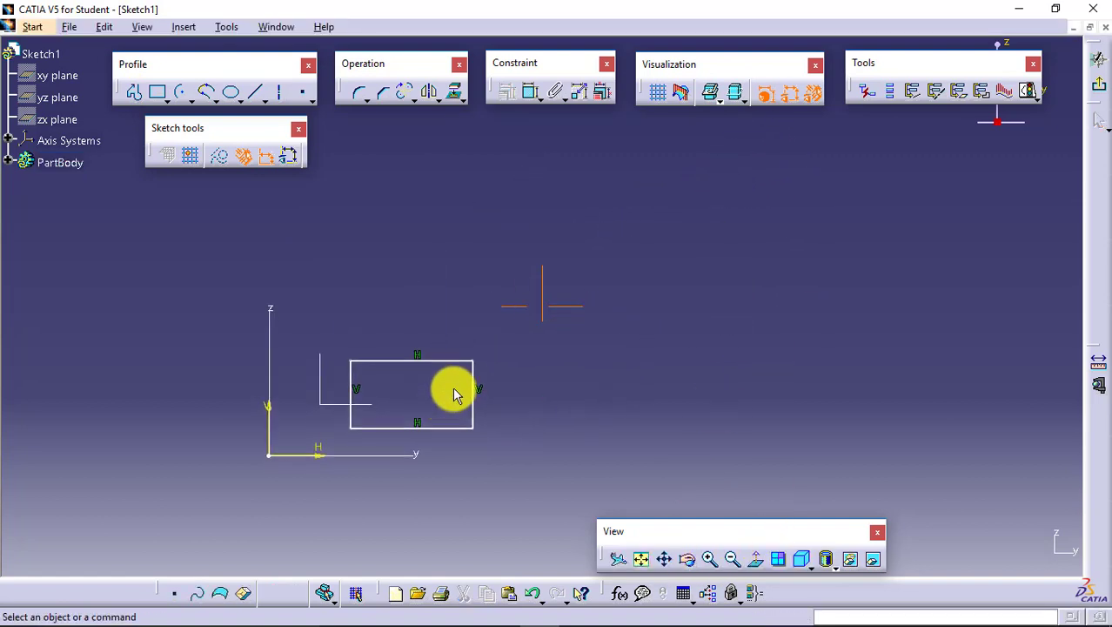
pyautogui.click(437, 99)
pyautogui.moveTo(439, 126); pyautogui.dragTo(389, 186)
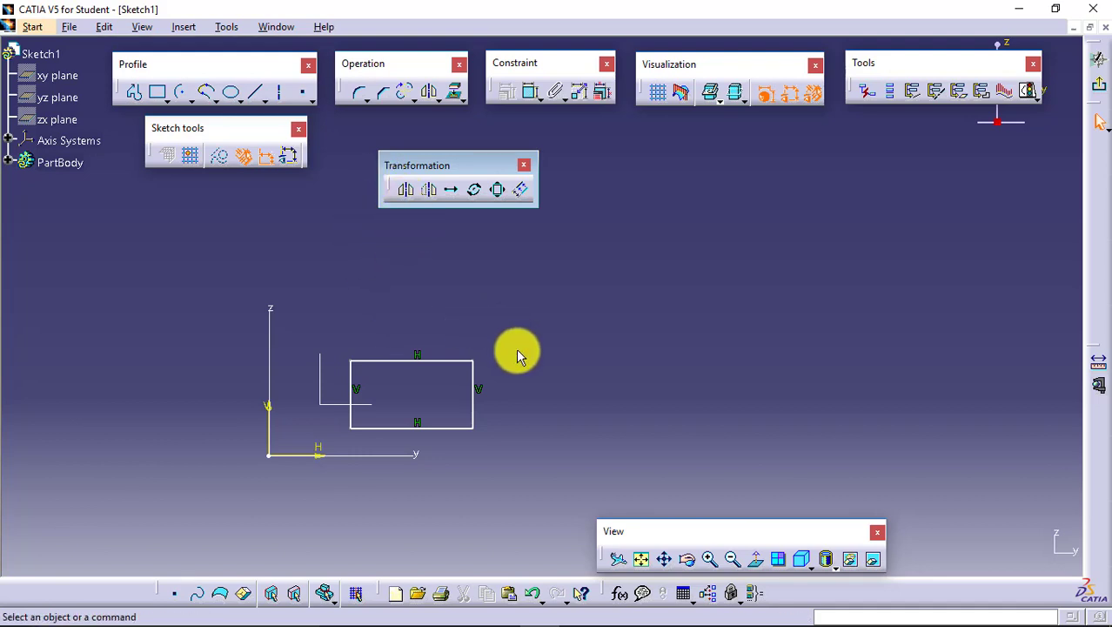
pyautogui.moveTo(513, 335)
pyautogui.mouseDown()
pyautogui.moveTo(383, 442)
pyautogui.moveTo(321, 441)
pyautogui.mouseUp()
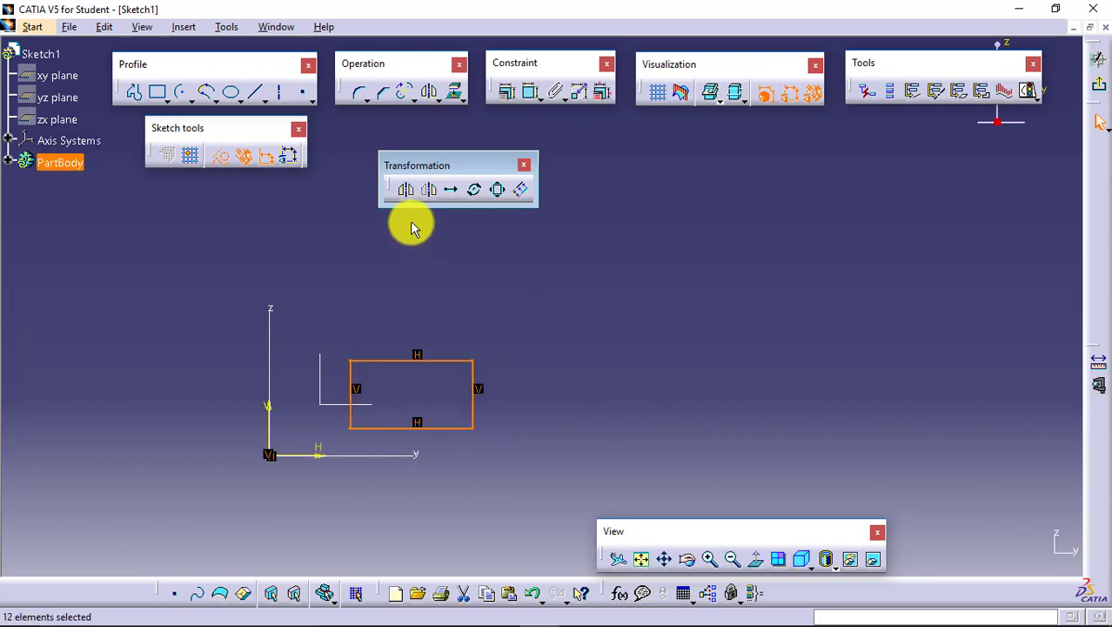
pyautogui.click(405, 189)
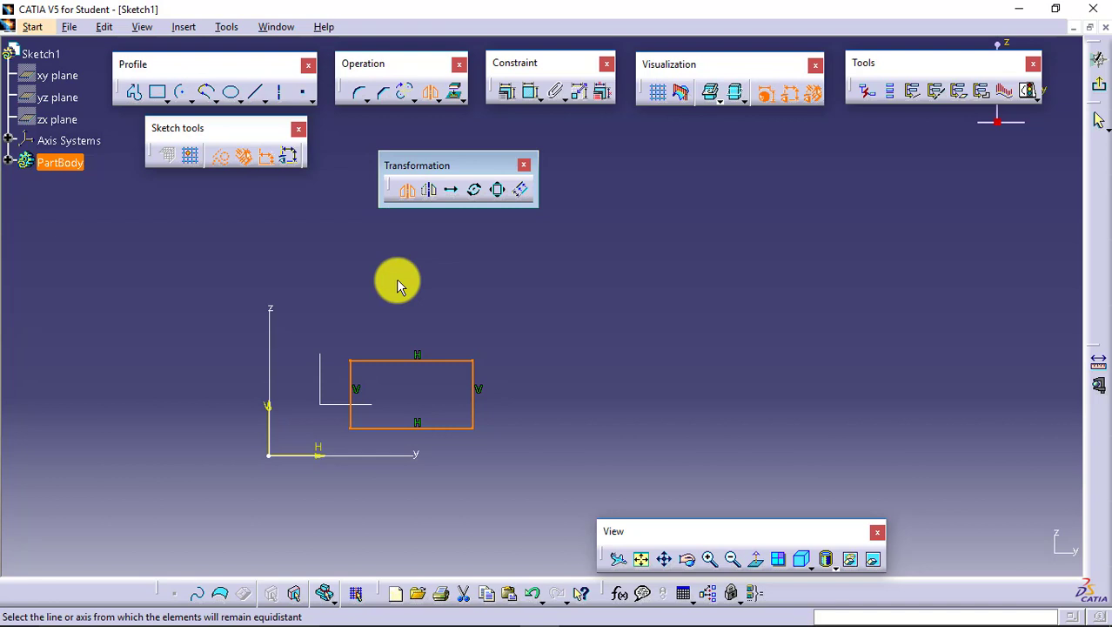
pyautogui.click(275, 335)
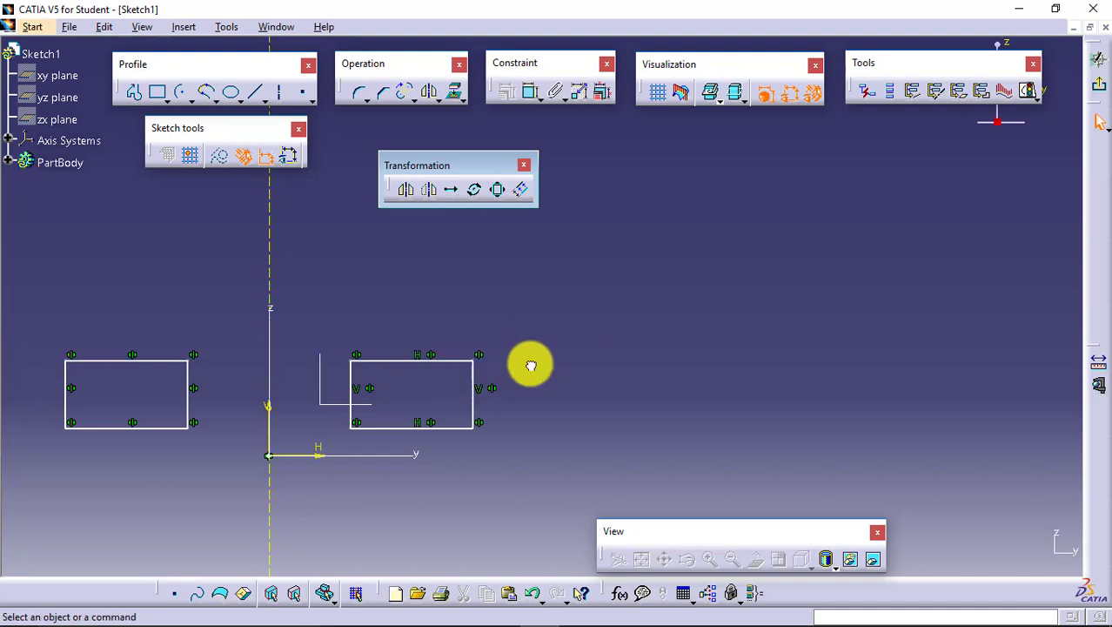
# - Stretch the original rectangle outward by its upper-right corner, then make it taller by raising its upper edge
pyautogui.moveTo(475, 362); pyautogui.dragTo(581, 288)
pyautogui.click(640, 558)
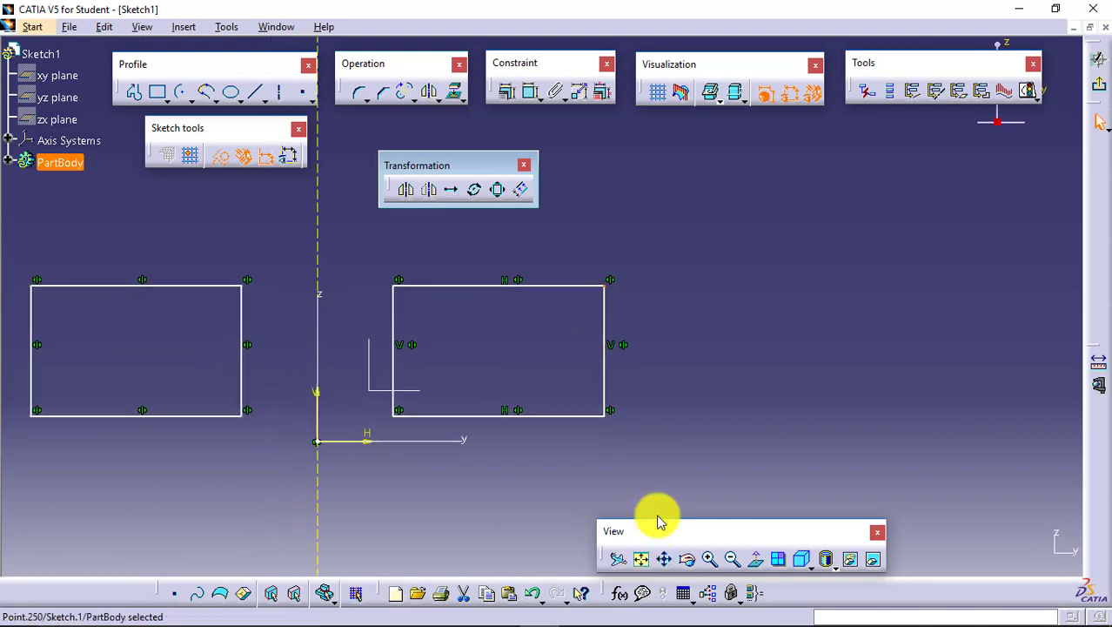
pyautogui.click(673, 444)
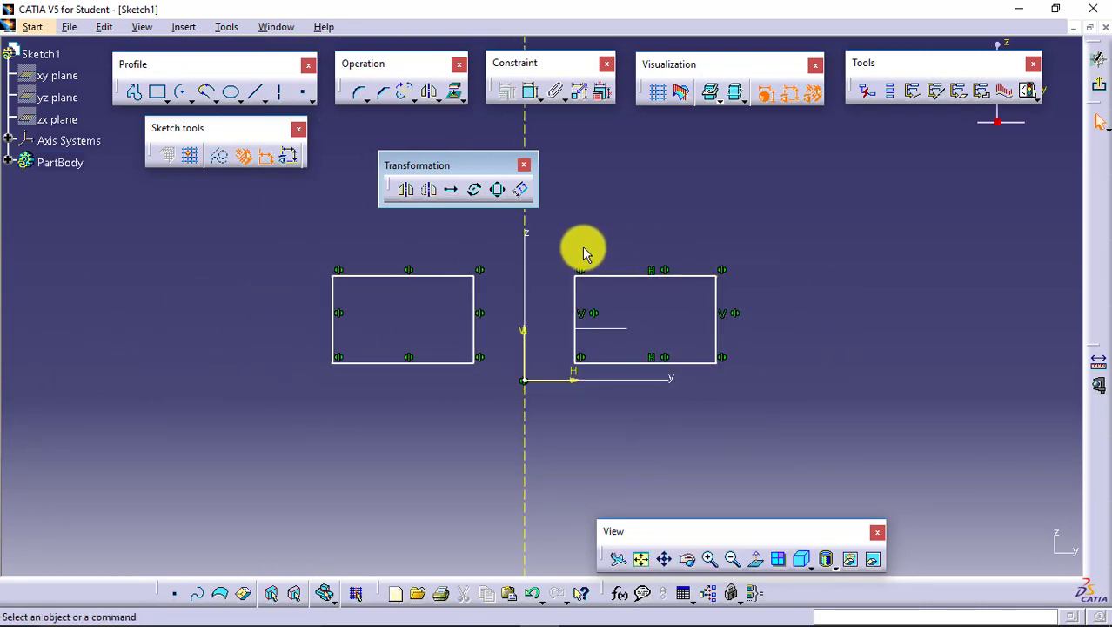
pyautogui.moveTo(595, 287); pyautogui.dragTo(576, 225)
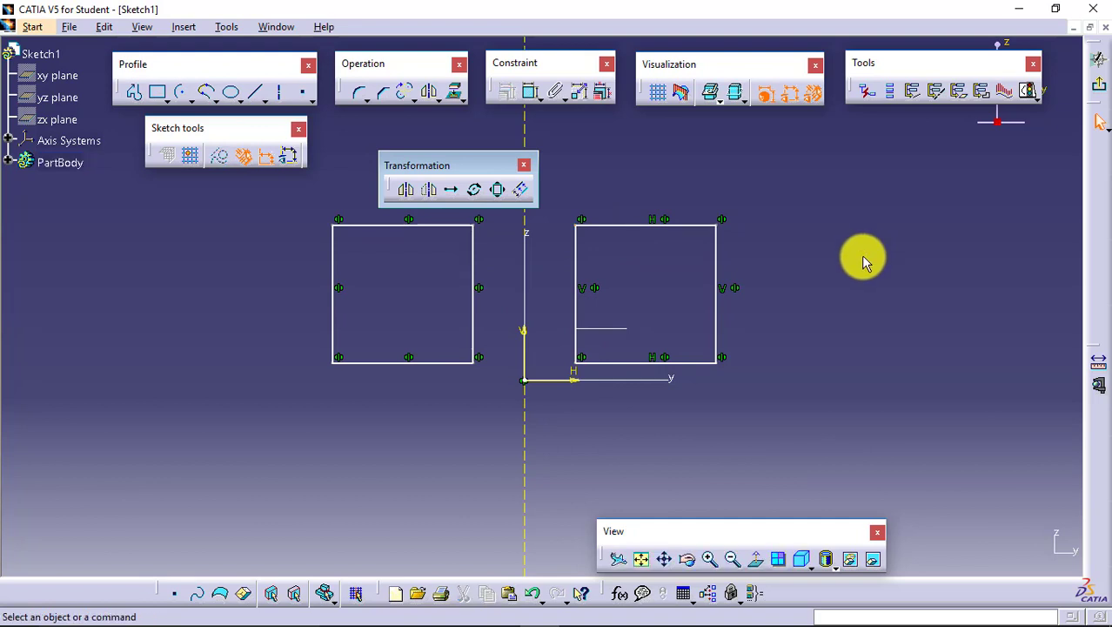
# - Flip the original rectangle below the horizontal Y axis with the Symmetry tool, without duplicating it
pyautogui.moveTo(787, 196); pyautogui.dragTo(548, 377)
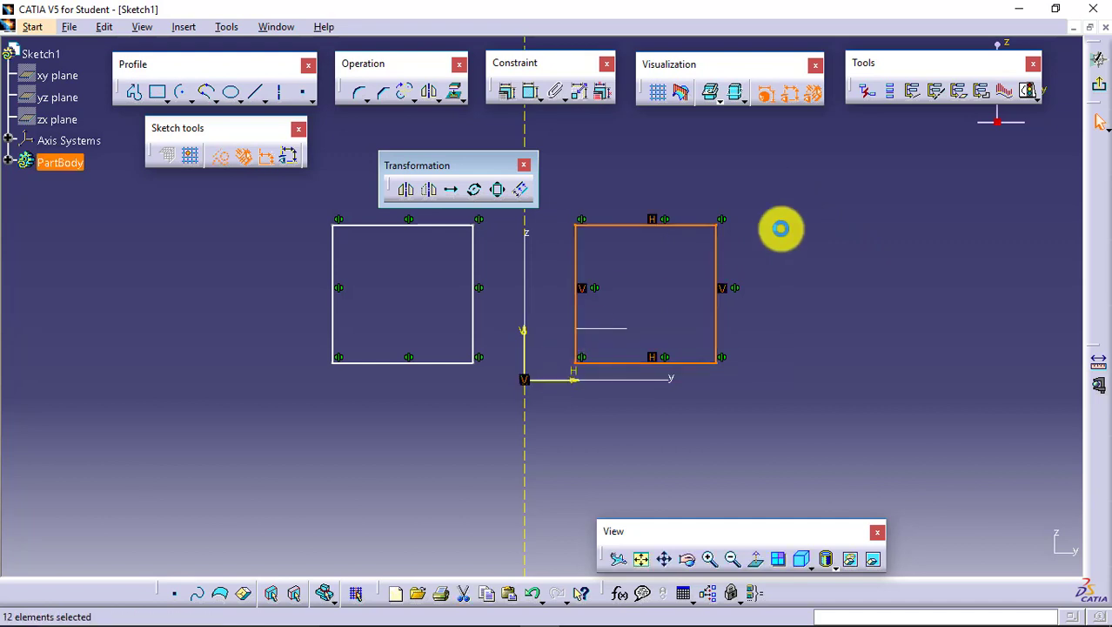
pyautogui.click(435, 192)
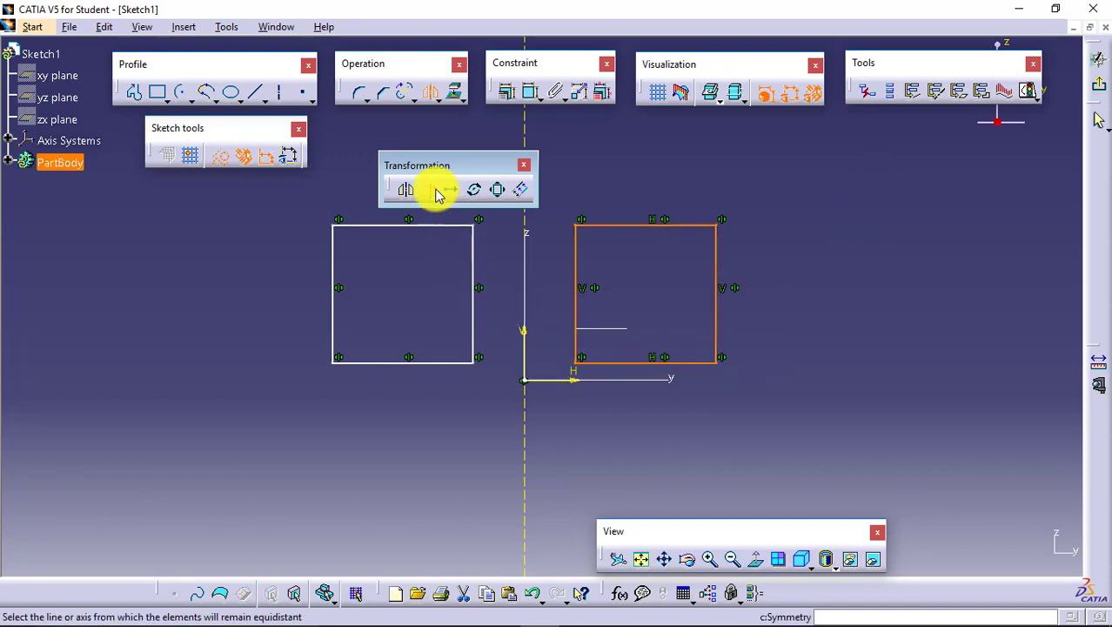
pyautogui.click(633, 378)
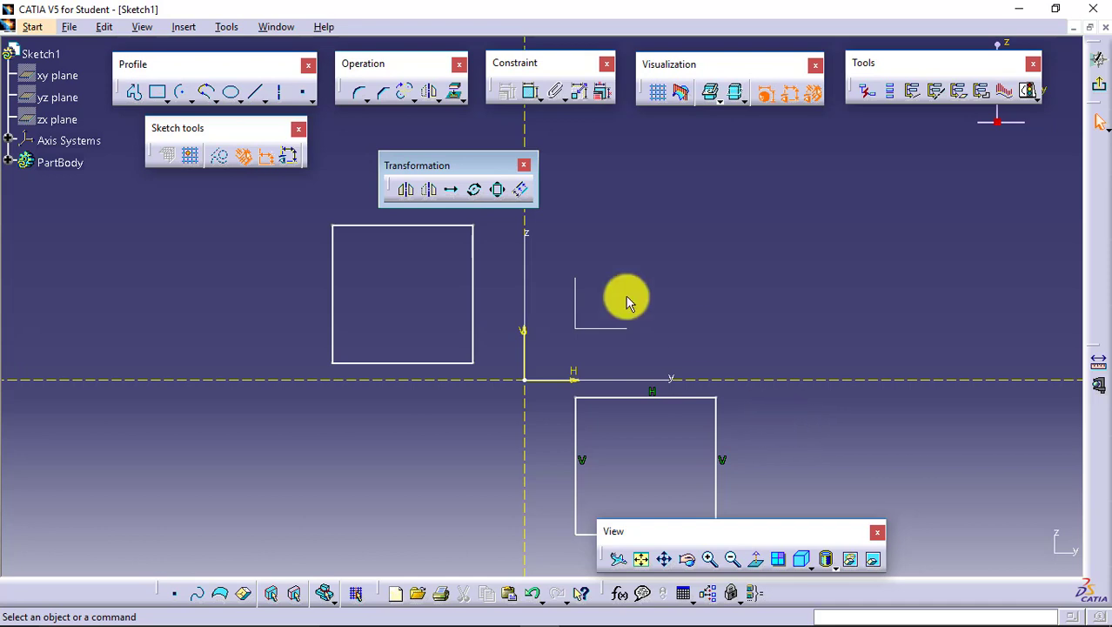
# - Delete the mirrored rectangle left of the Z axis and both dashed axis projection lines
pyautogui.moveTo(300, 211); pyautogui.dragTo(489, 403)
pyautogui.press('Delete')
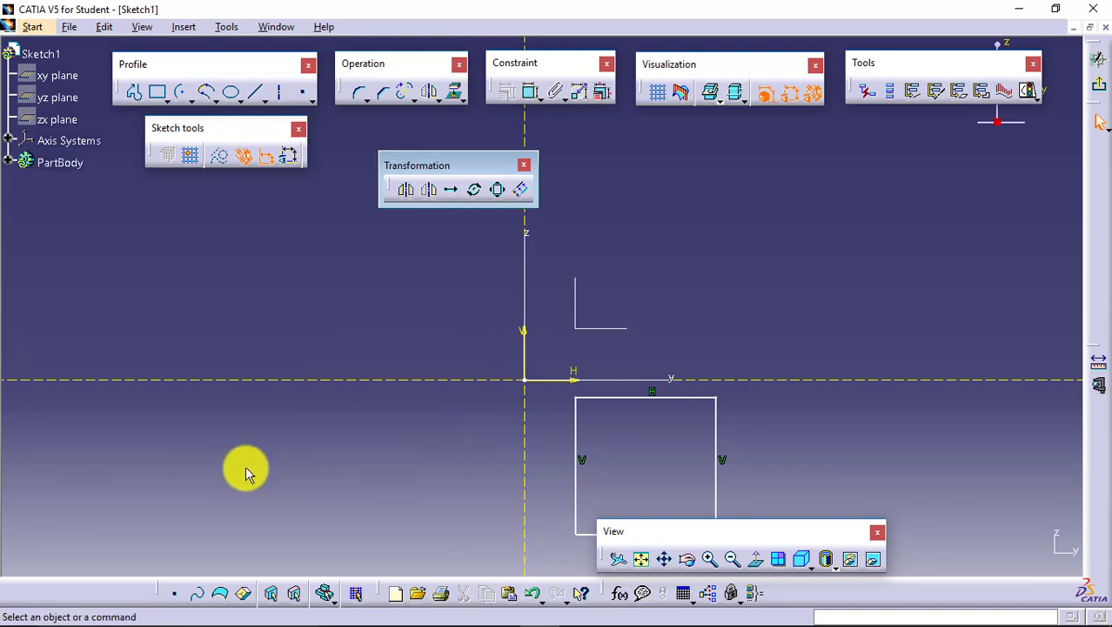
pyautogui.rightClick(436, 381)
pyautogui.click(454, 344)
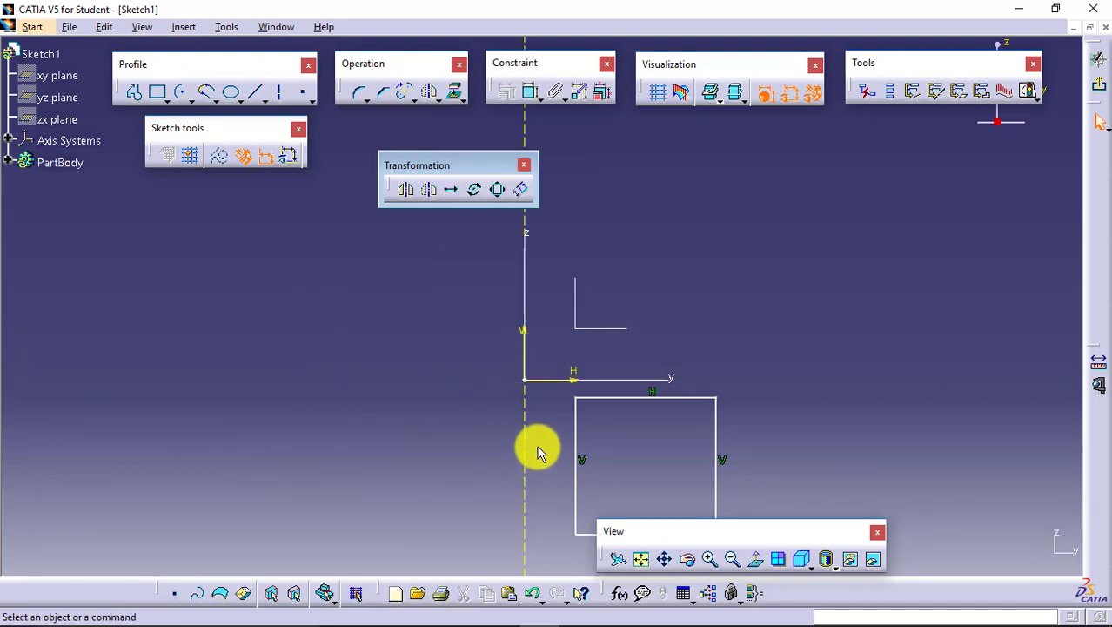
pyautogui.click(523, 419)
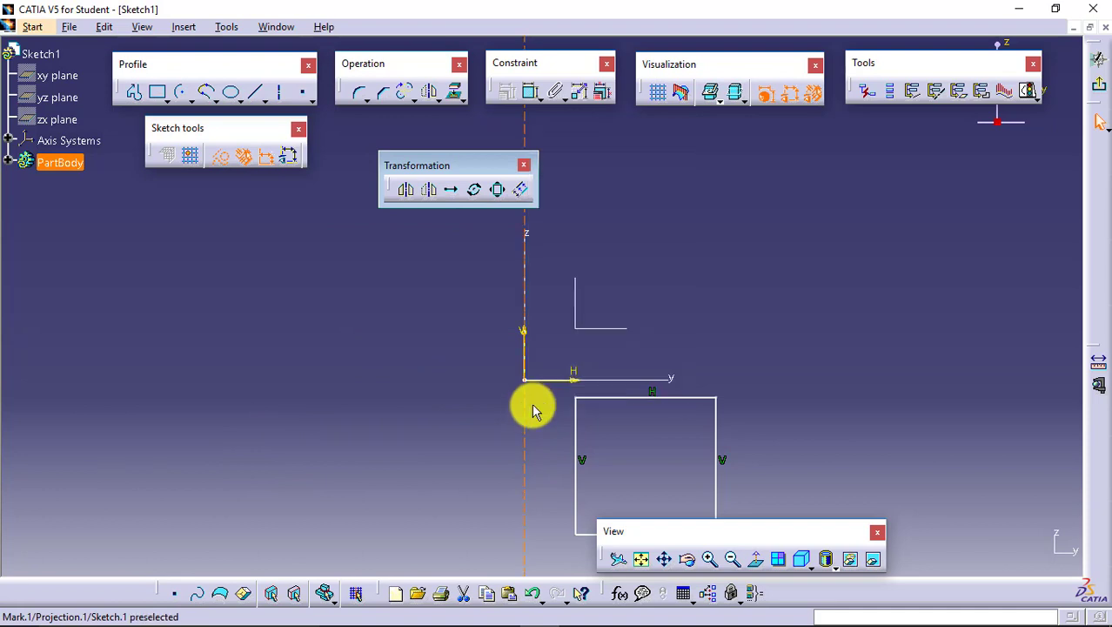
pyautogui.rightClick(527, 432)
pyautogui.click(546, 384)
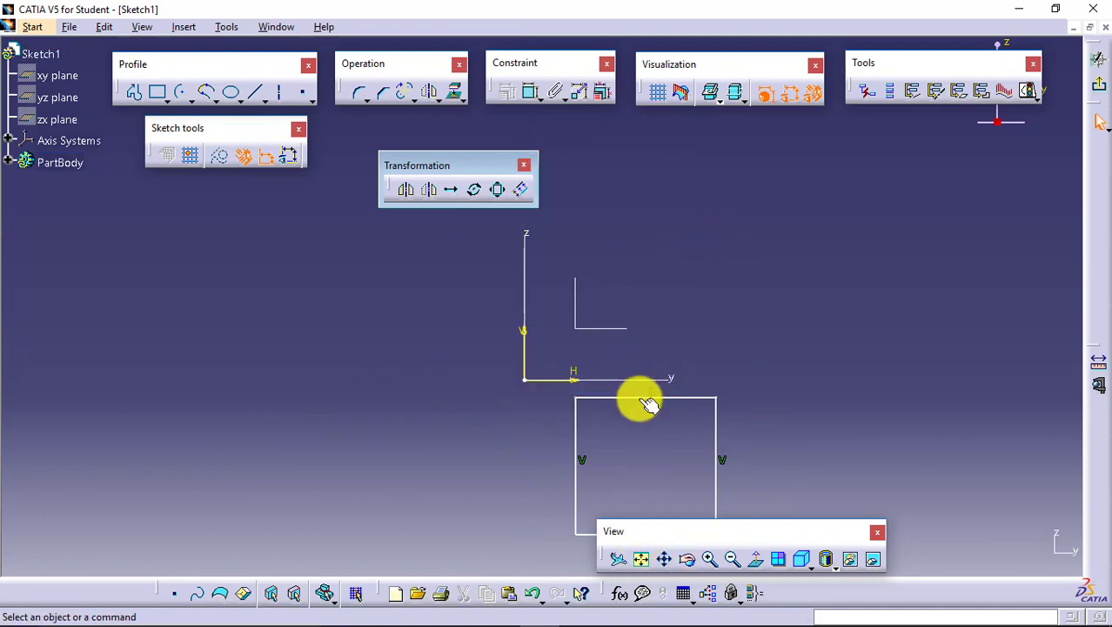
# - Bring the rectangle back above the Y axis by raising its upper and lower edges, and move the Transformation toolbar clear of it
pyautogui.moveTo(641, 398); pyautogui.dragTo(648, 206)
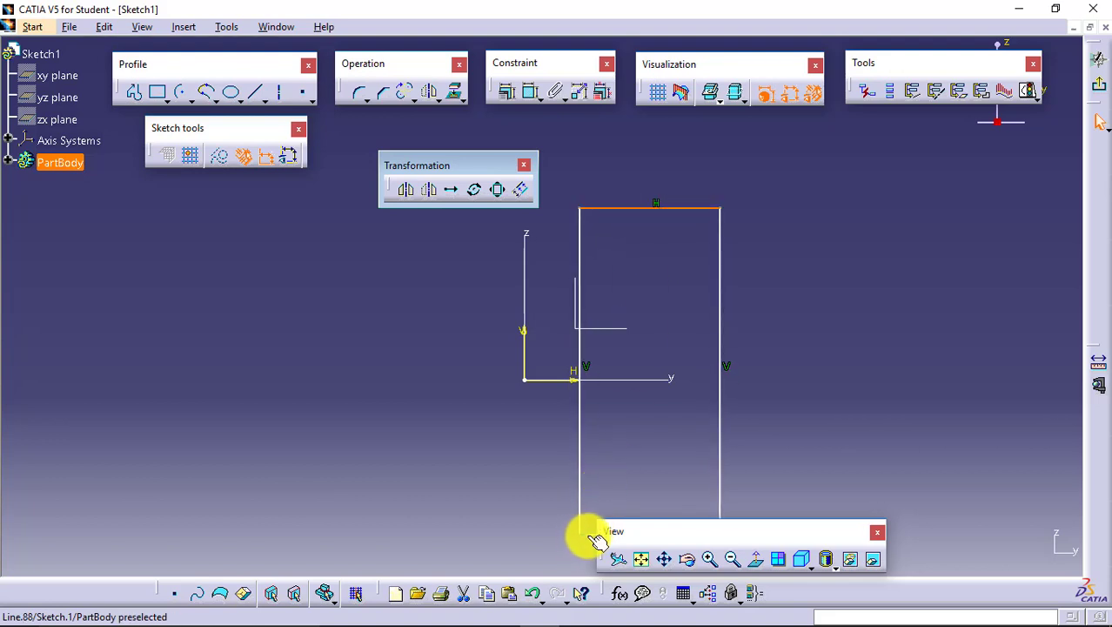
pyautogui.moveTo(588, 520); pyautogui.dragTo(581, 355)
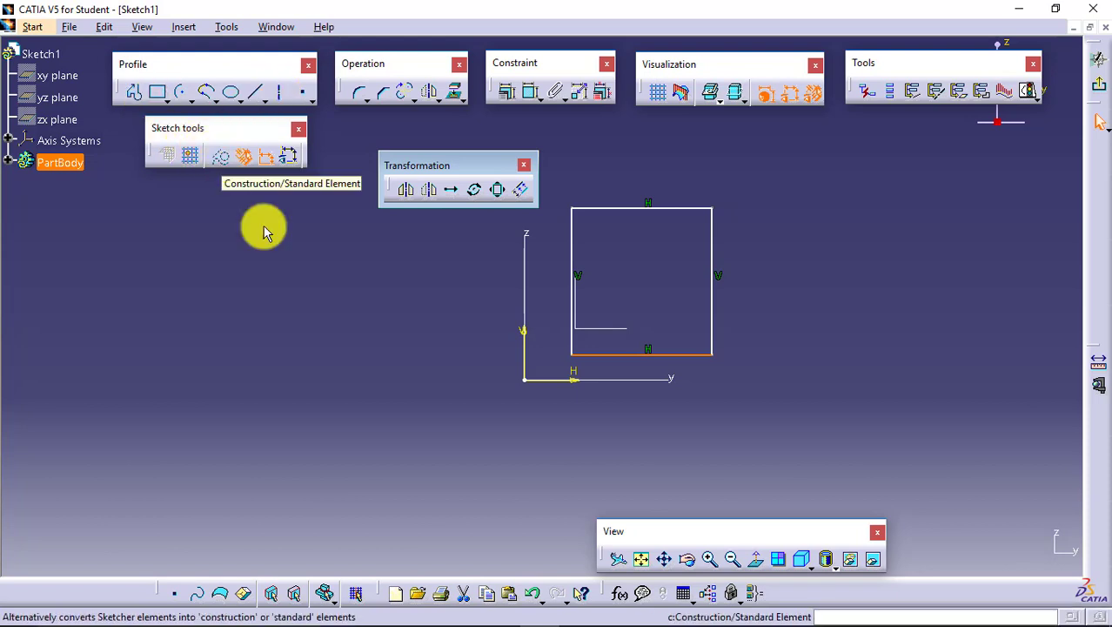
pyautogui.click(642, 564)
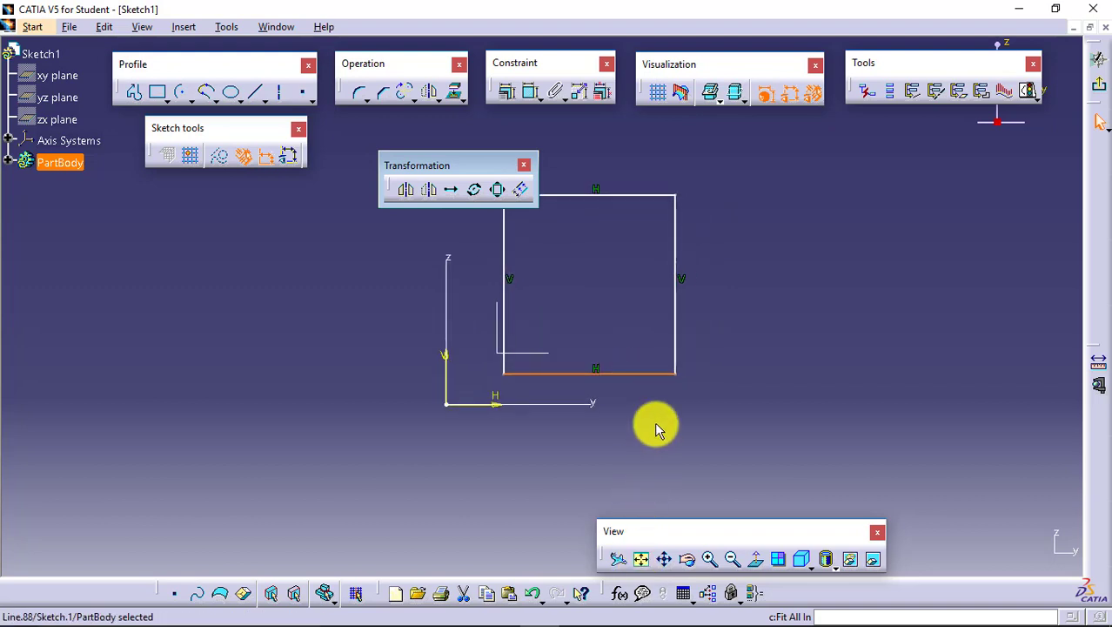
pyautogui.moveTo(444, 155); pyautogui.dragTo(415, 130)
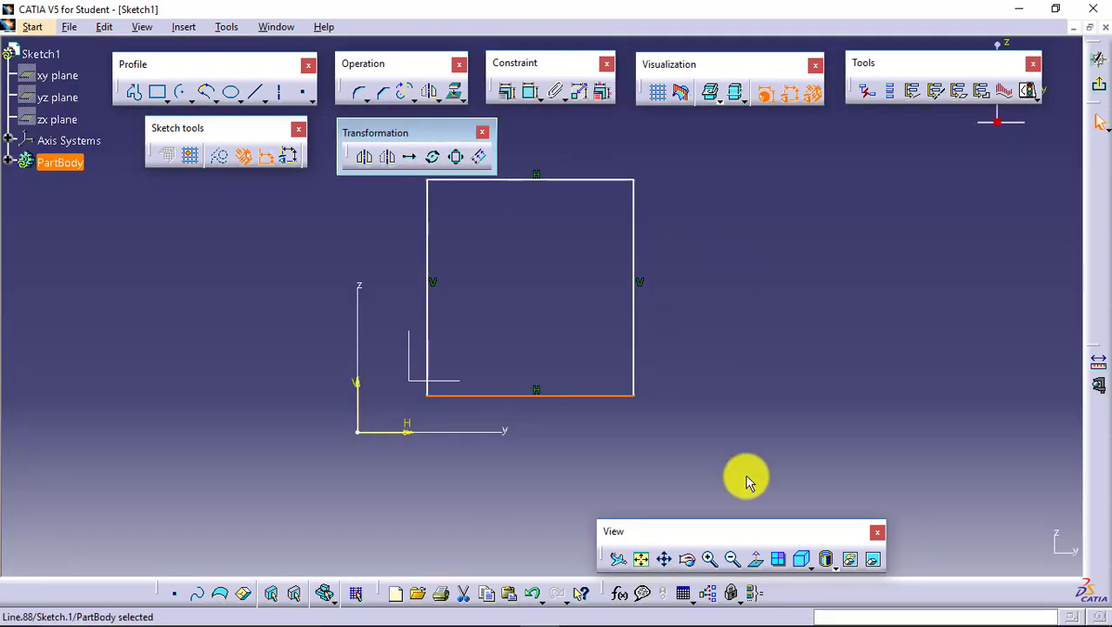
# - Translate the whole rectangle horizontally away from the Z axis with duplicate mode off, entering the translation length
pyautogui.click(770, 443)
pyautogui.moveTo(685, 420); pyautogui.dragTo(409, 181)
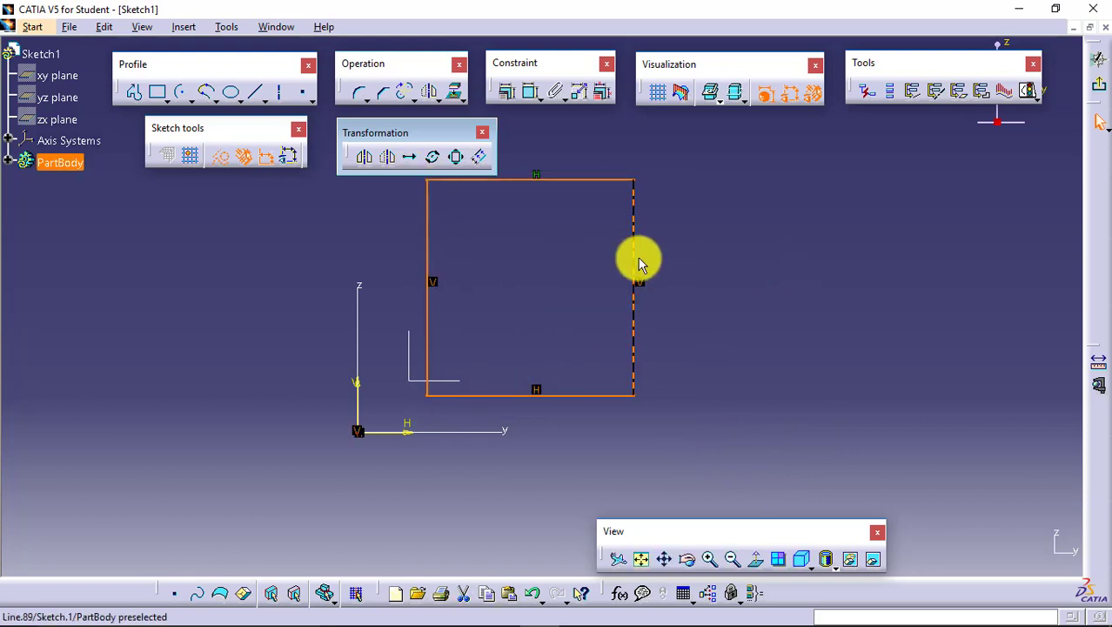
pyautogui.click(412, 157)
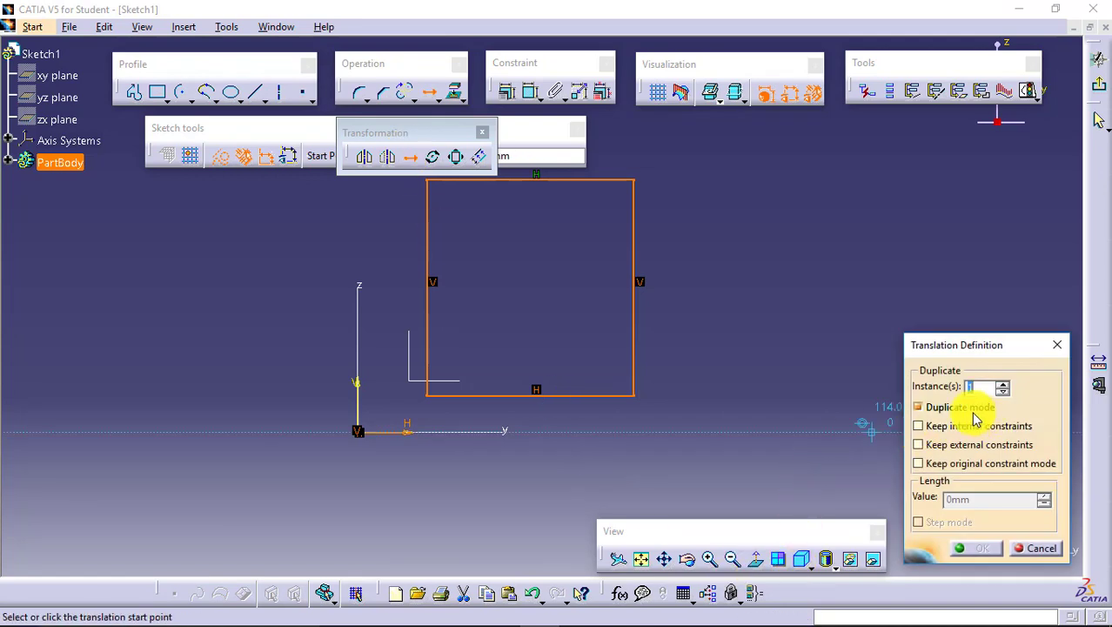
pyautogui.click(958, 407)
pyautogui.moveTo(988, 345); pyautogui.dragTo(983, 270)
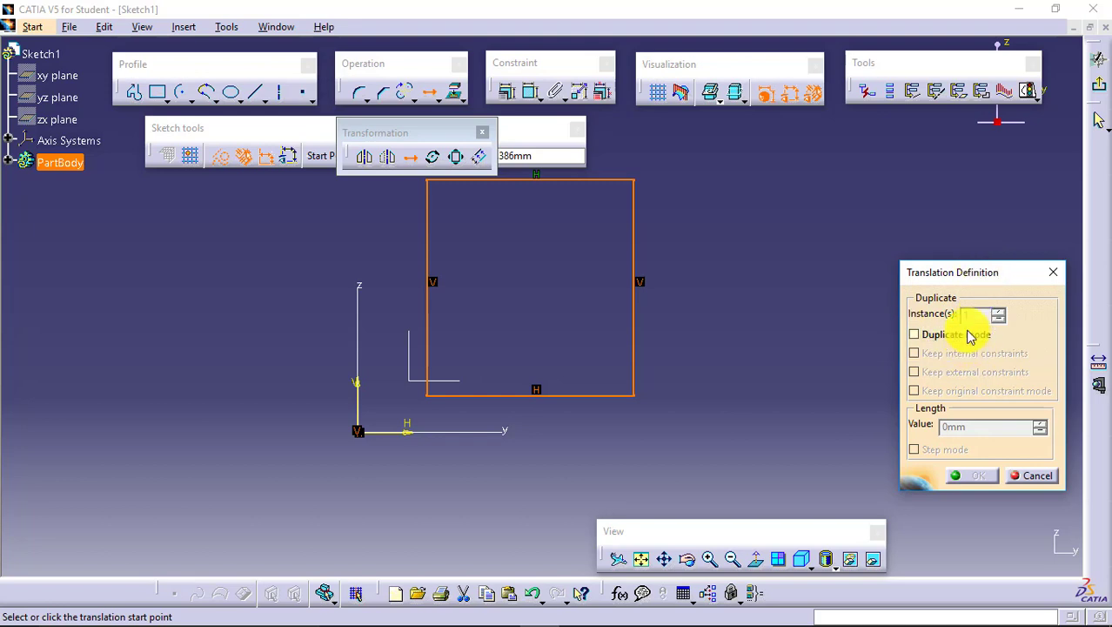
pyautogui.click(238, 418)
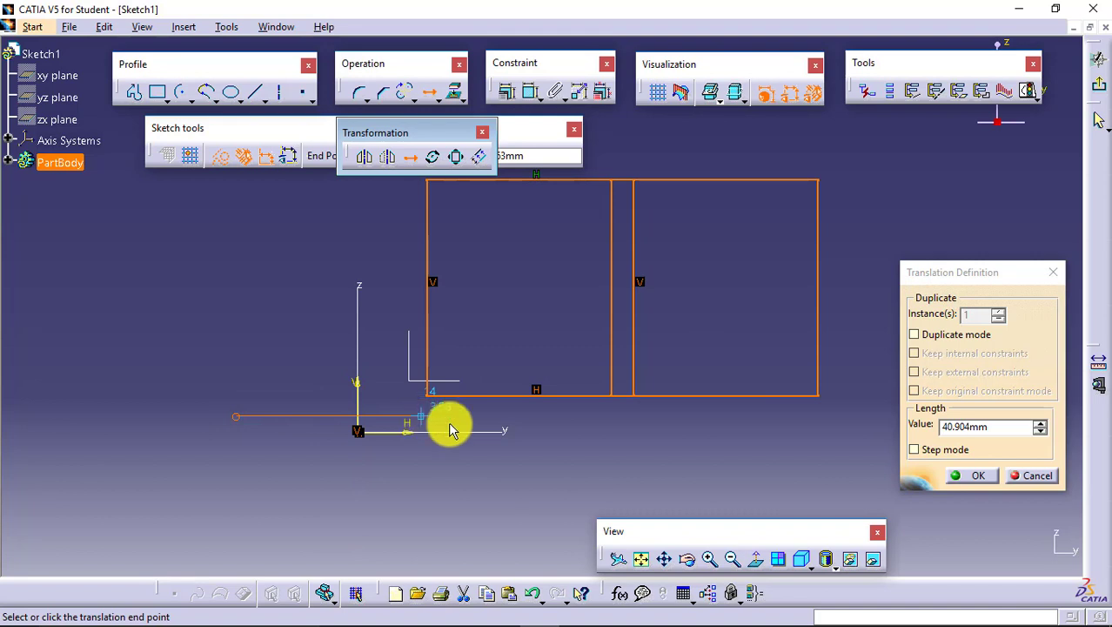
pyautogui.moveTo(1009, 426); pyautogui.dragTo(936, 426)
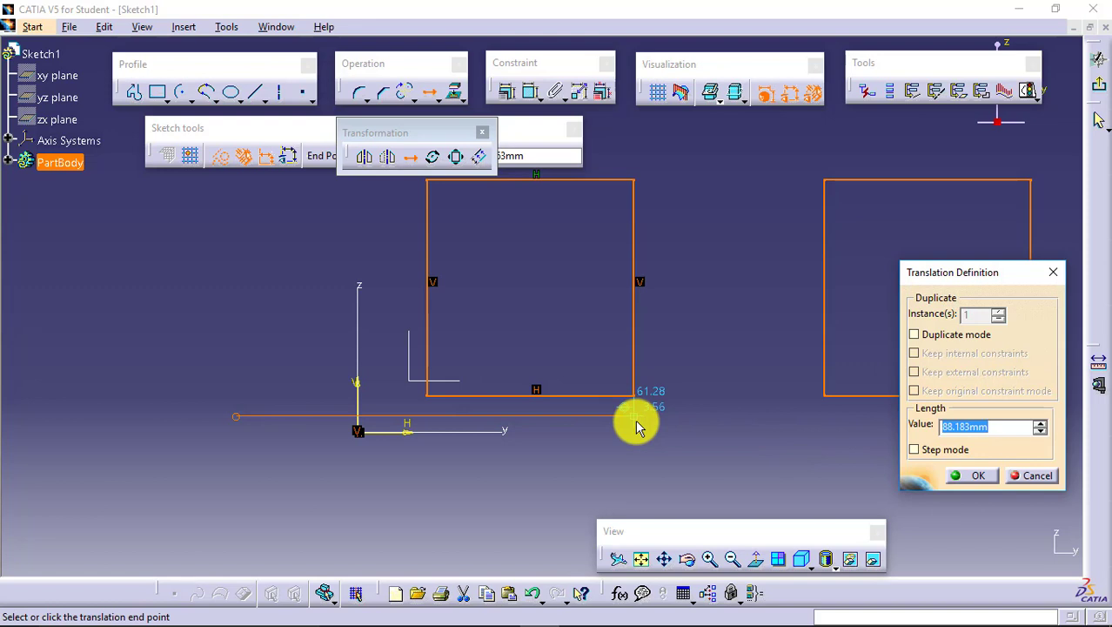
pyautogui.write('100')
pyautogui.press('Return')
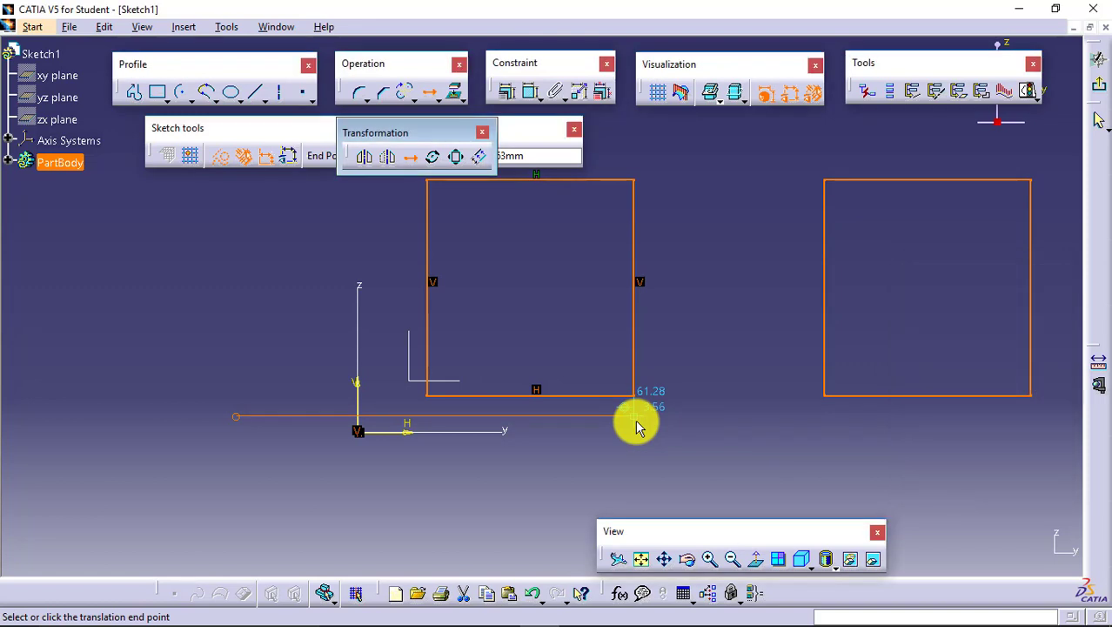
pyautogui.click(635, 423)
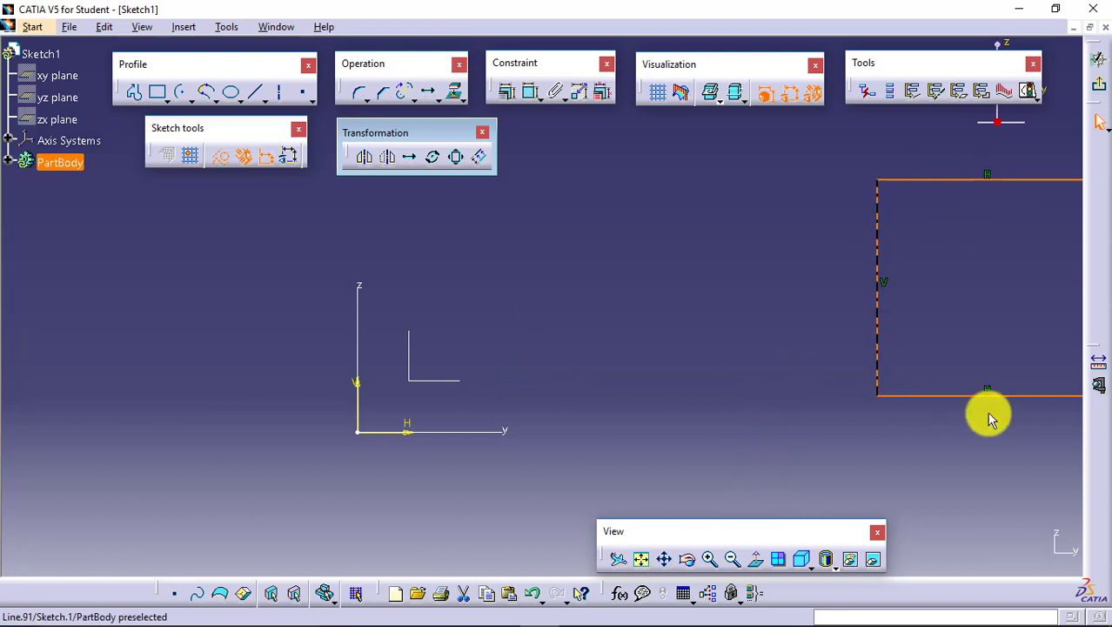
# - Translate the rectangle horizontally back across the Z axis in duplicate mode with 4 instances spaced about 55 mm apart
pyautogui.click(408, 158)
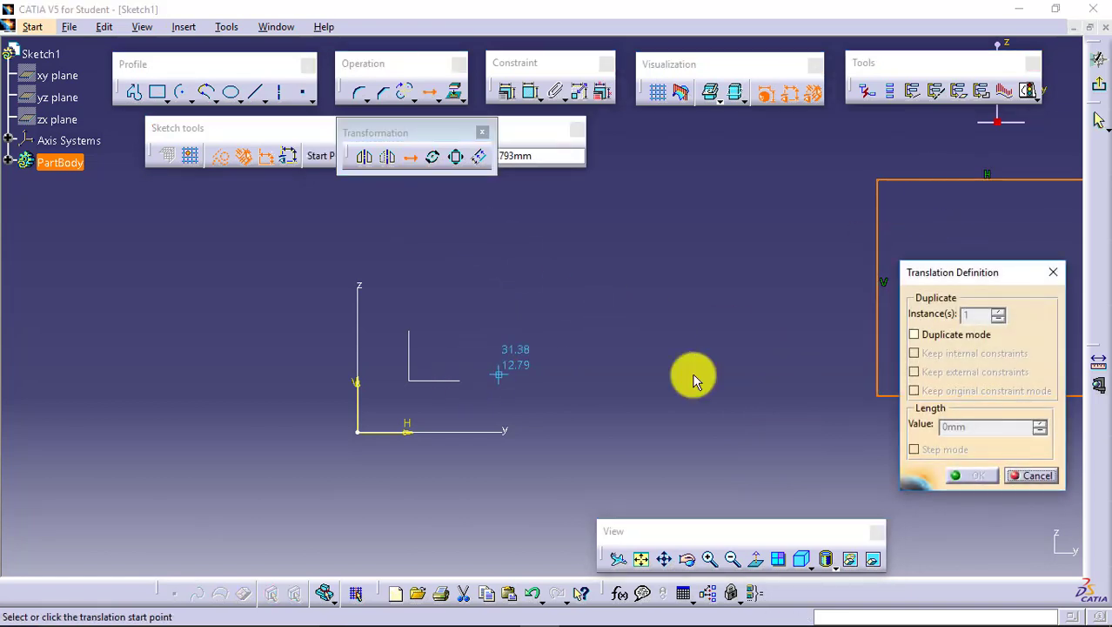
pyautogui.click(950, 334)
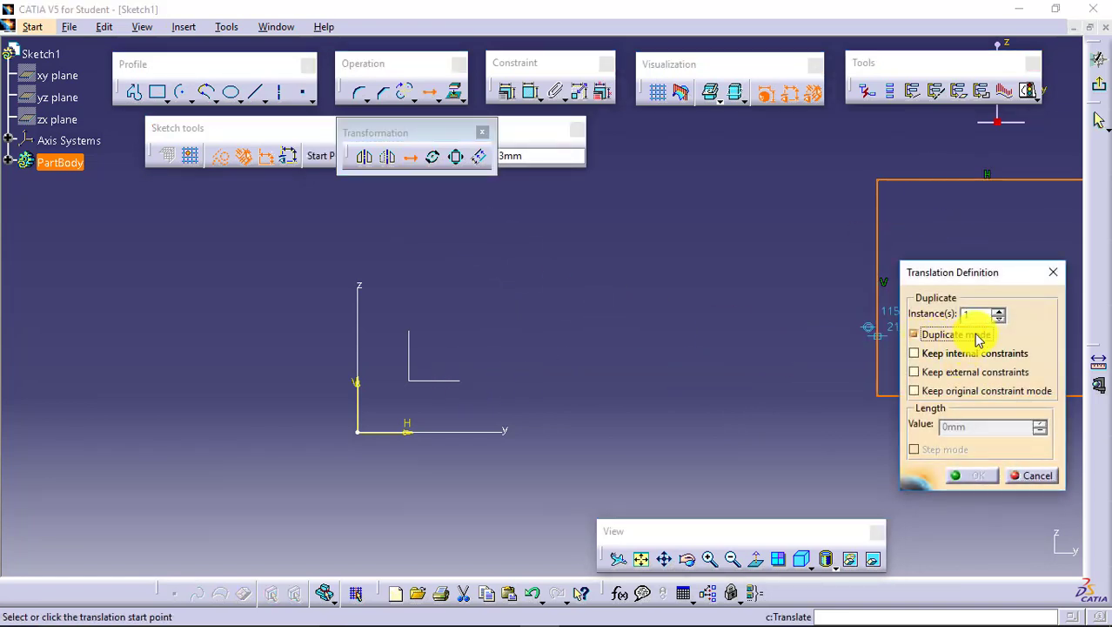
pyautogui.click(999, 311)
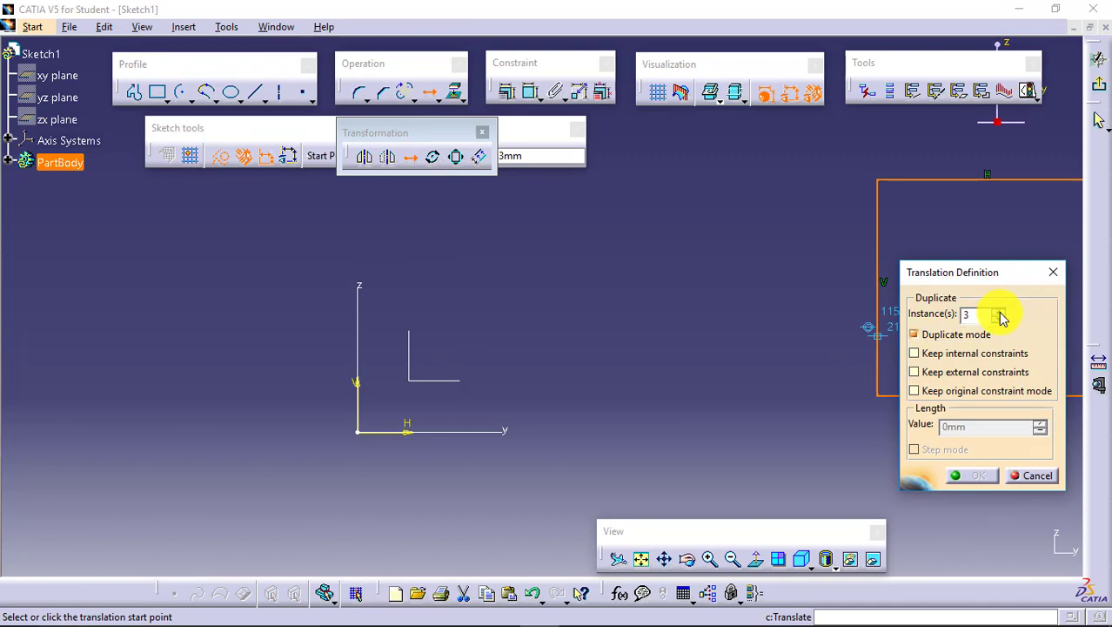
pyautogui.click(856, 462)
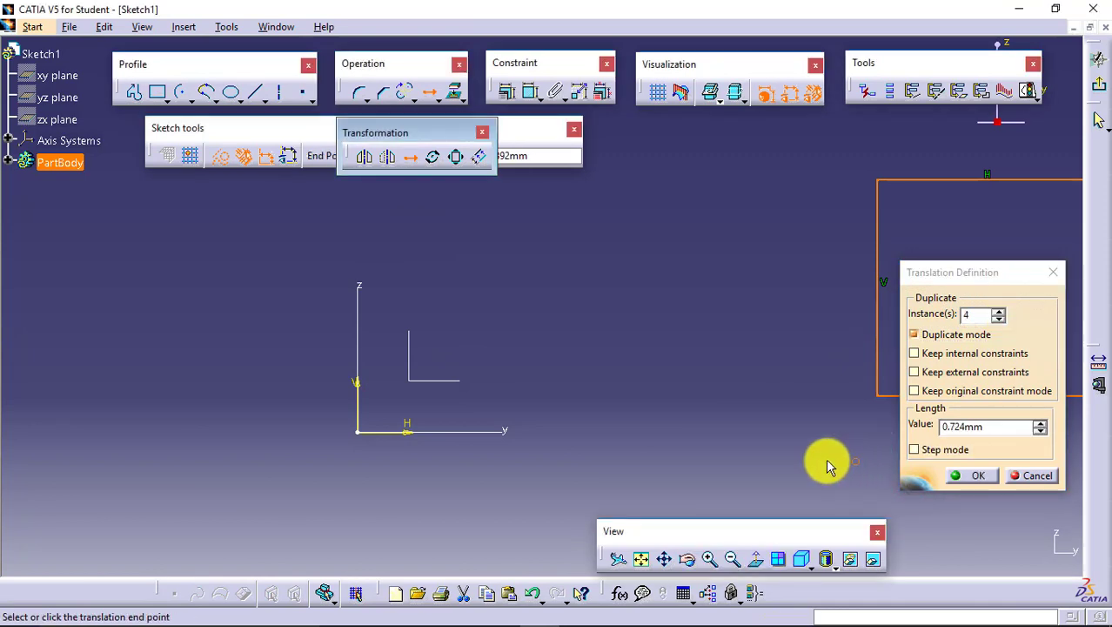
pyautogui.click(606, 457)
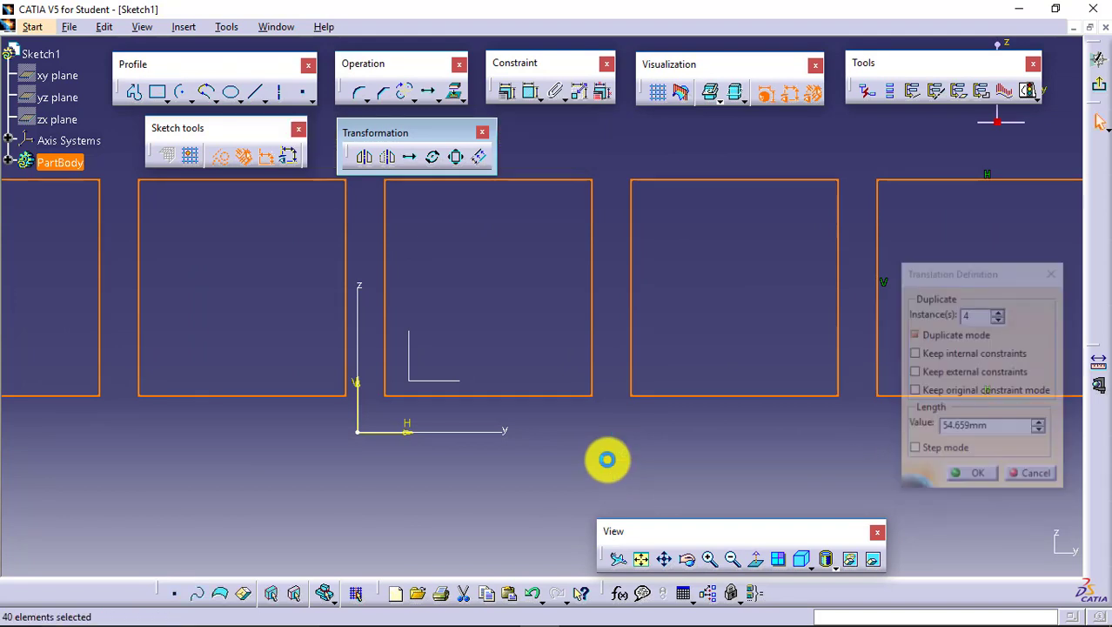
pyautogui.click(640, 558)
pyautogui.click(777, 447)
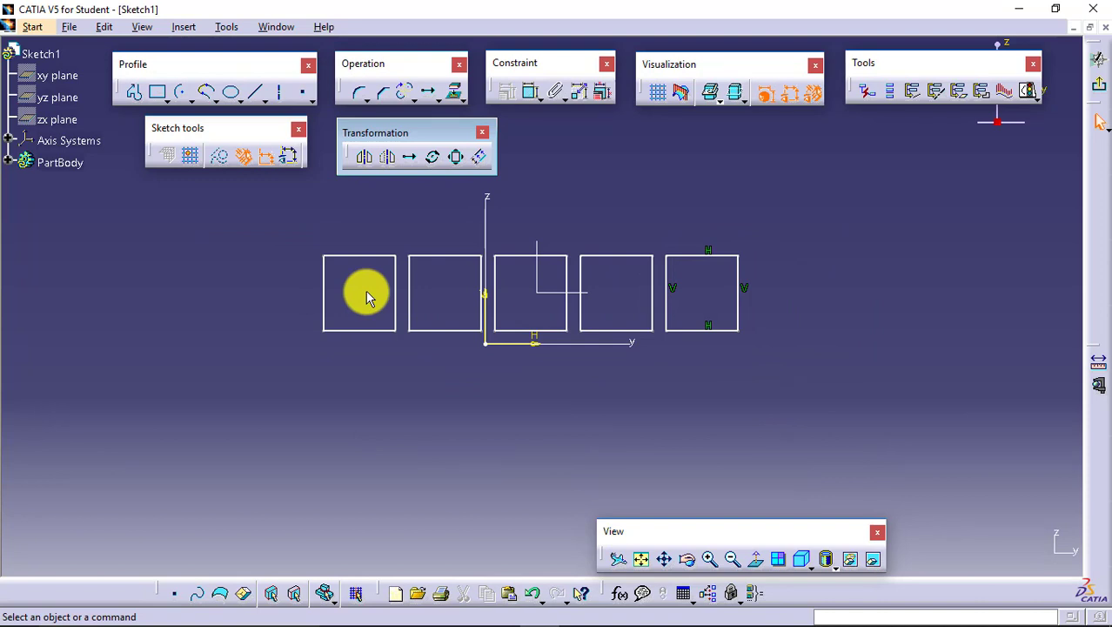
# - Check the original rectangle's horizontal and vertical constraints and delete the four copied rectangles, keeping the original
pyautogui.click(674, 288)
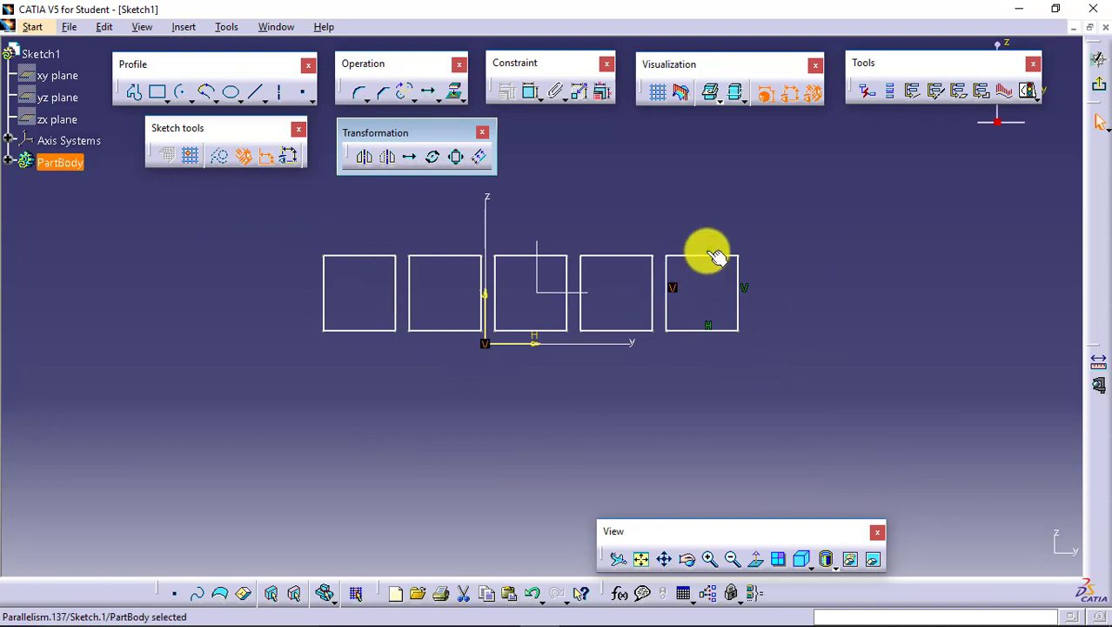
pyautogui.click(708, 252)
pyautogui.click(748, 296)
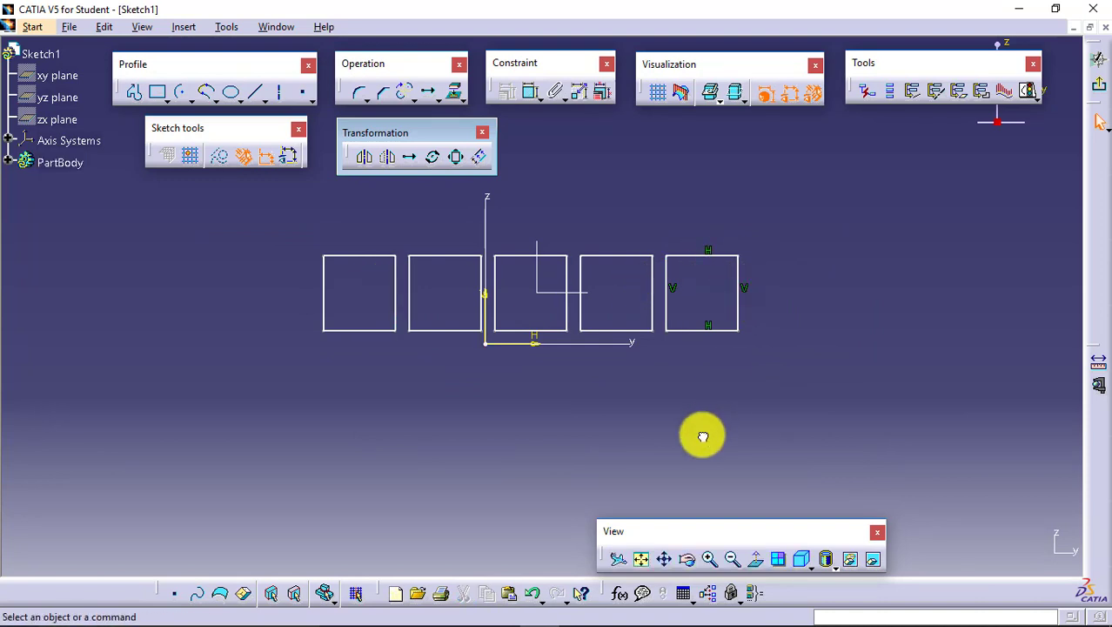
pyautogui.moveTo(661, 371); pyautogui.dragTo(268, 238)
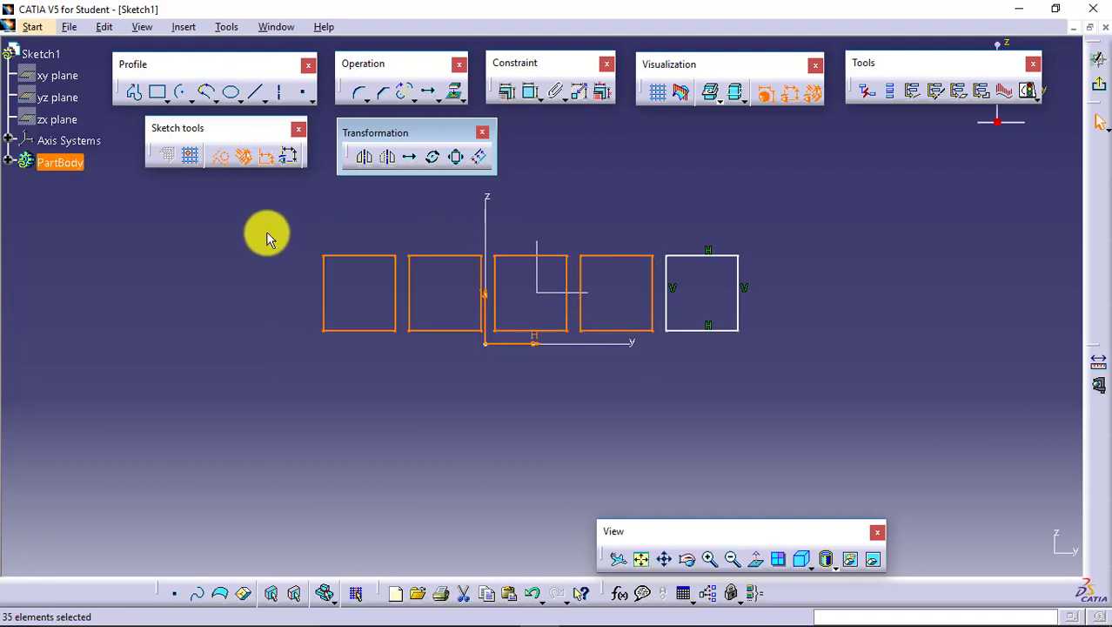
pyautogui.press('Delete')
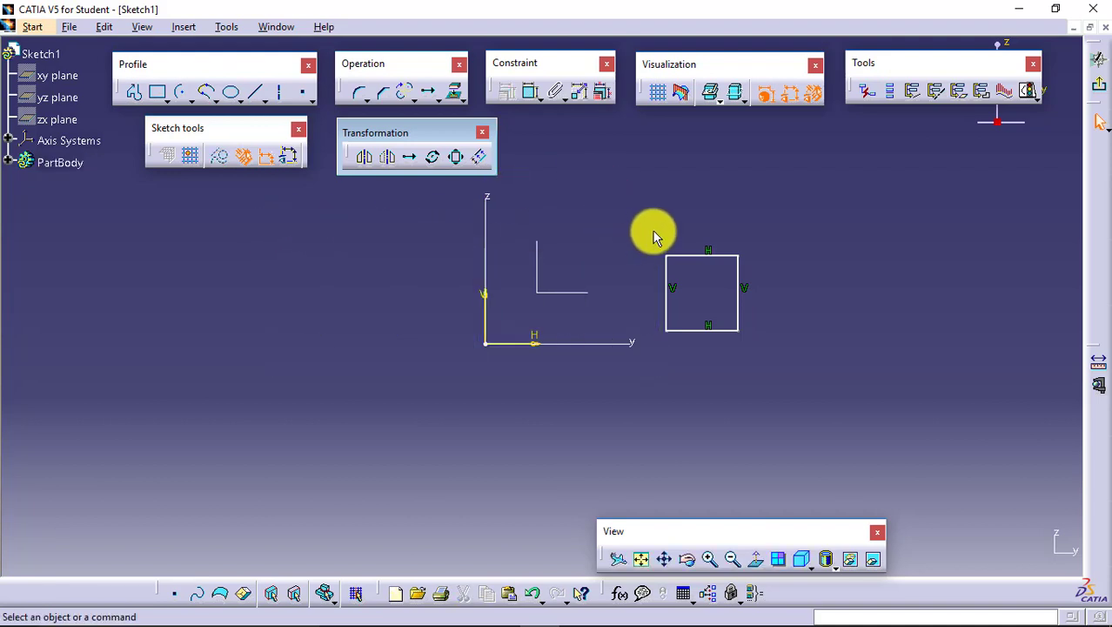
# - Duplicate the remaining rectangle horizontally with Translate as 4 instances, keeping internal constraints, external constraints and original constraint mode
pyautogui.moveTo(653, 232); pyautogui.dragTo(768, 357)
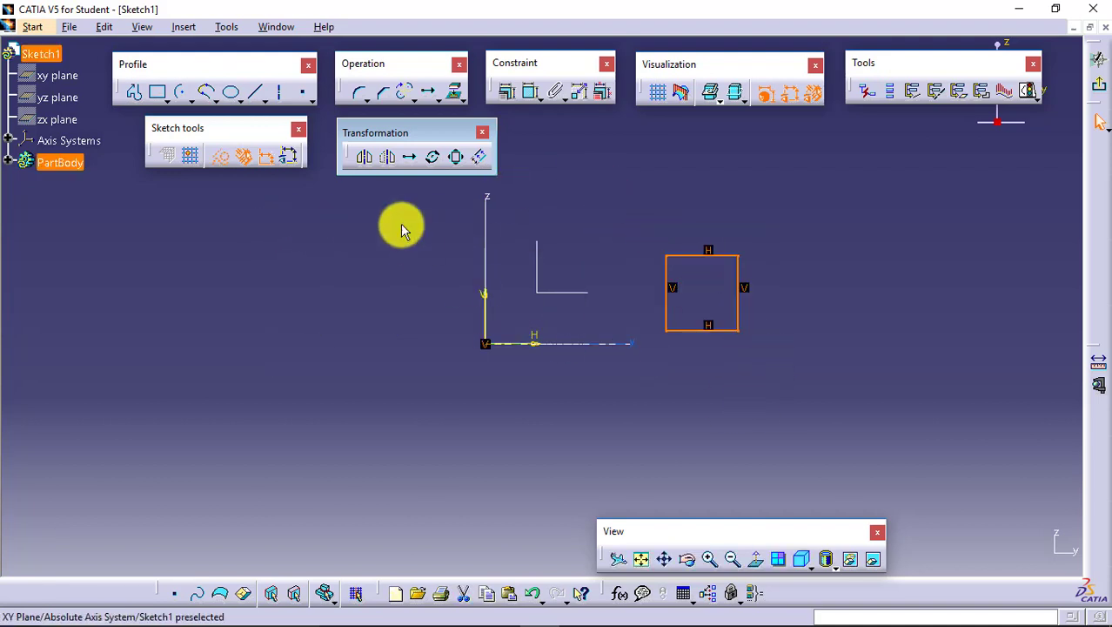
pyautogui.click(410, 160)
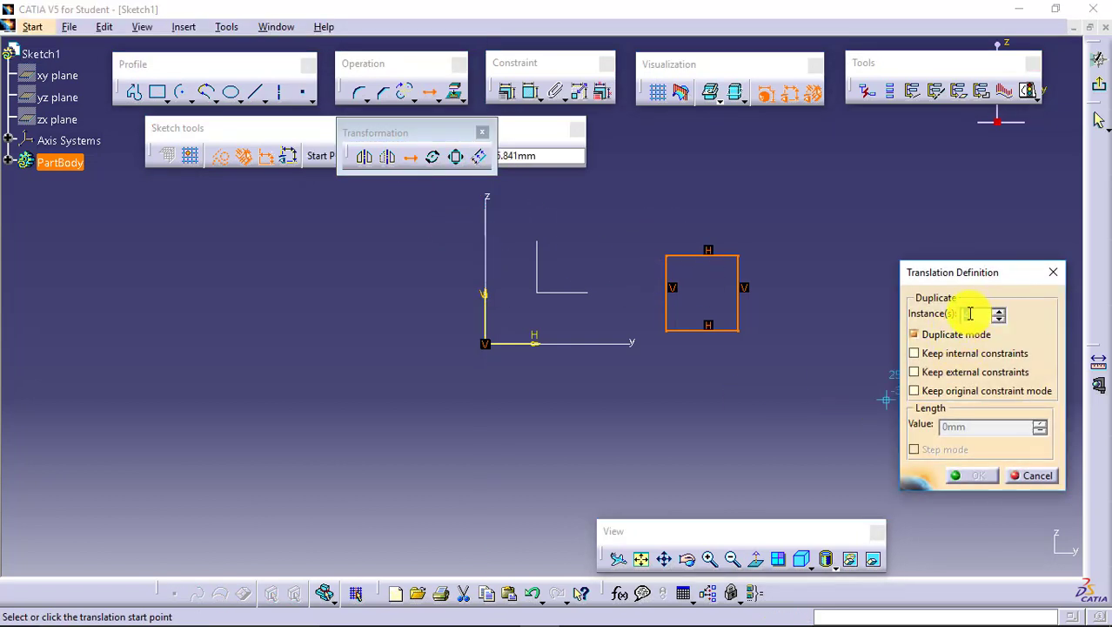
pyautogui.write('4')
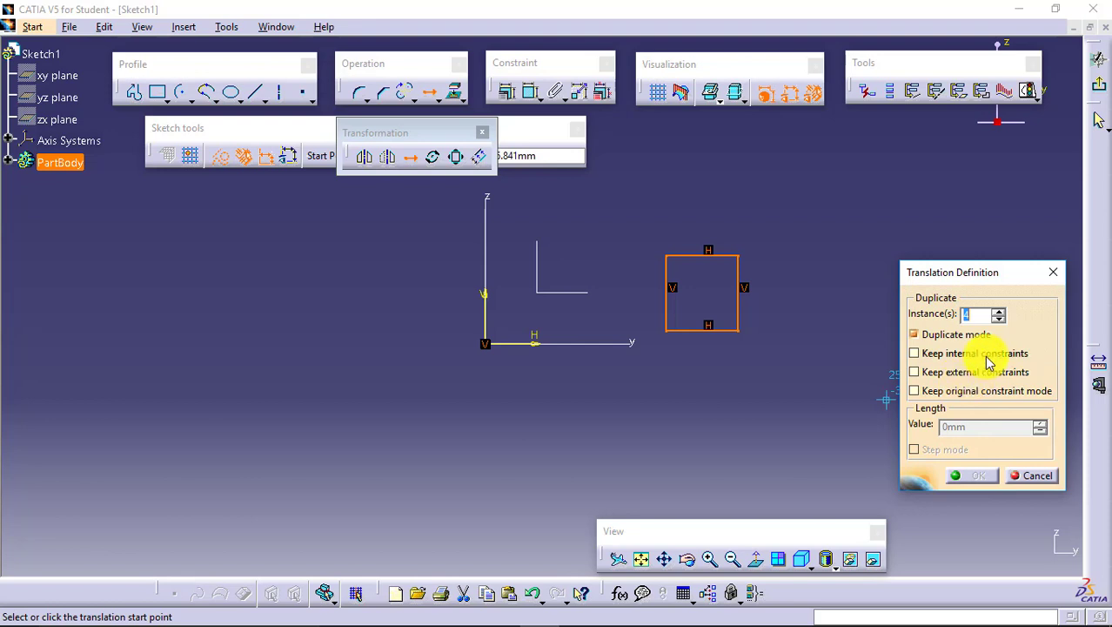
pyautogui.click(986, 354)
pyautogui.click(988, 372)
pyautogui.click(989, 392)
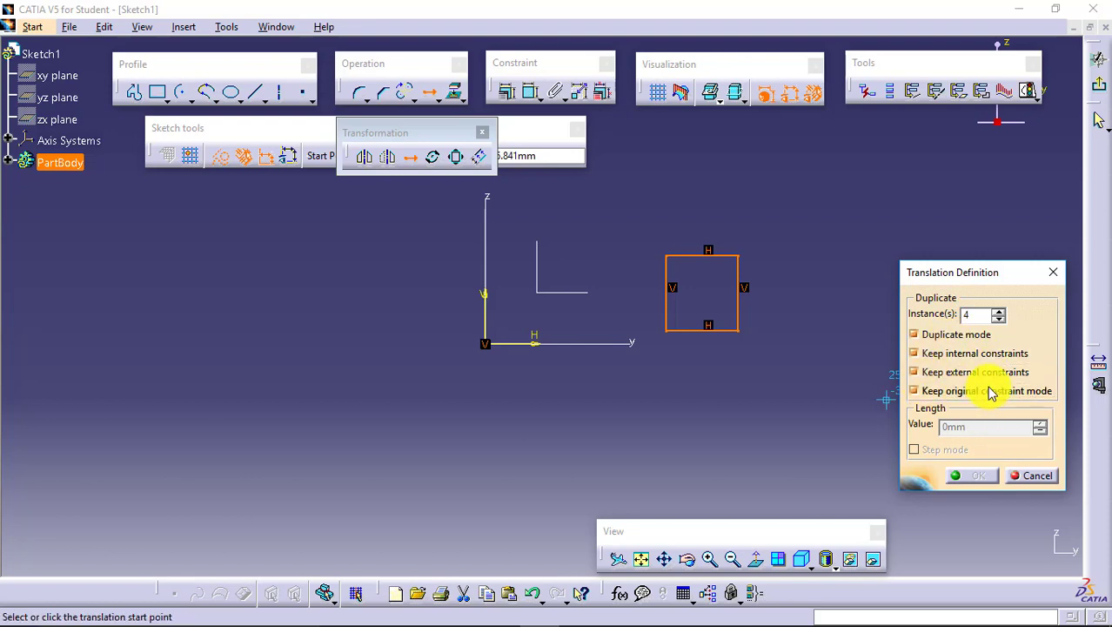
pyautogui.click(764, 398)
pyautogui.click(672, 393)
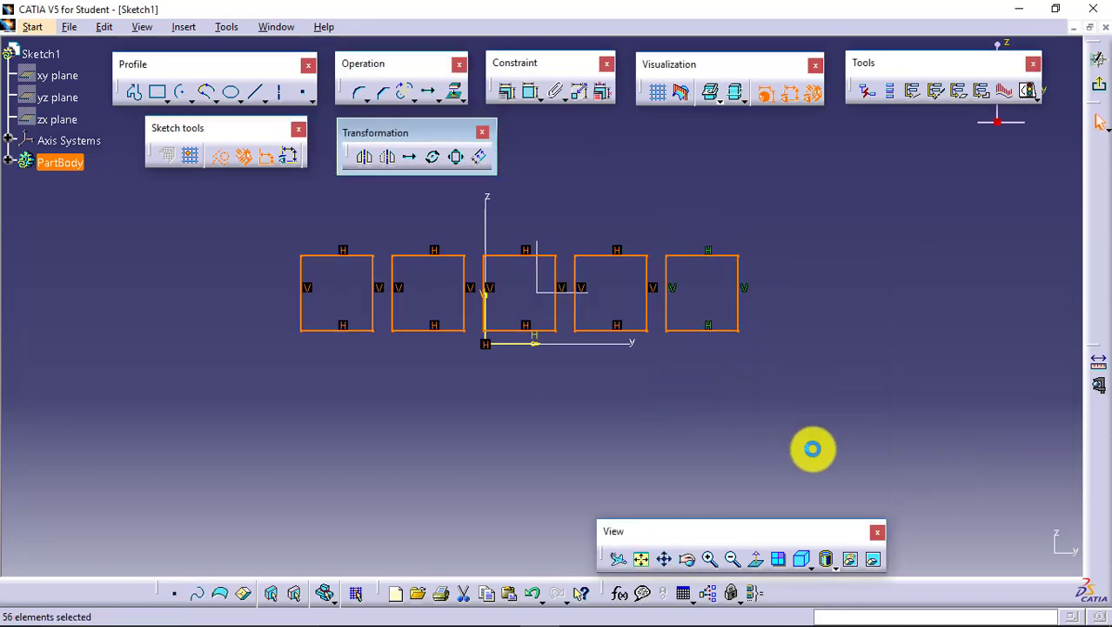
pyautogui.click(880, 448)
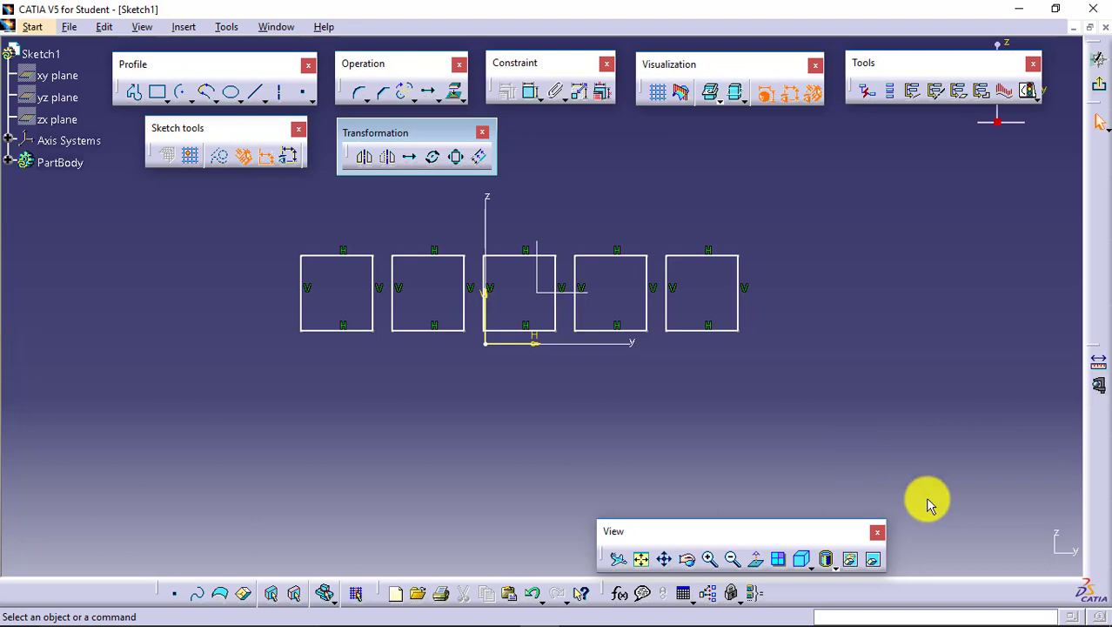
# - Delete all five rectangles from the sketch
pyautogui.moveTo(807, 367); pyautogui.dragTo(275, 232)
pyautogui.press('Delete')
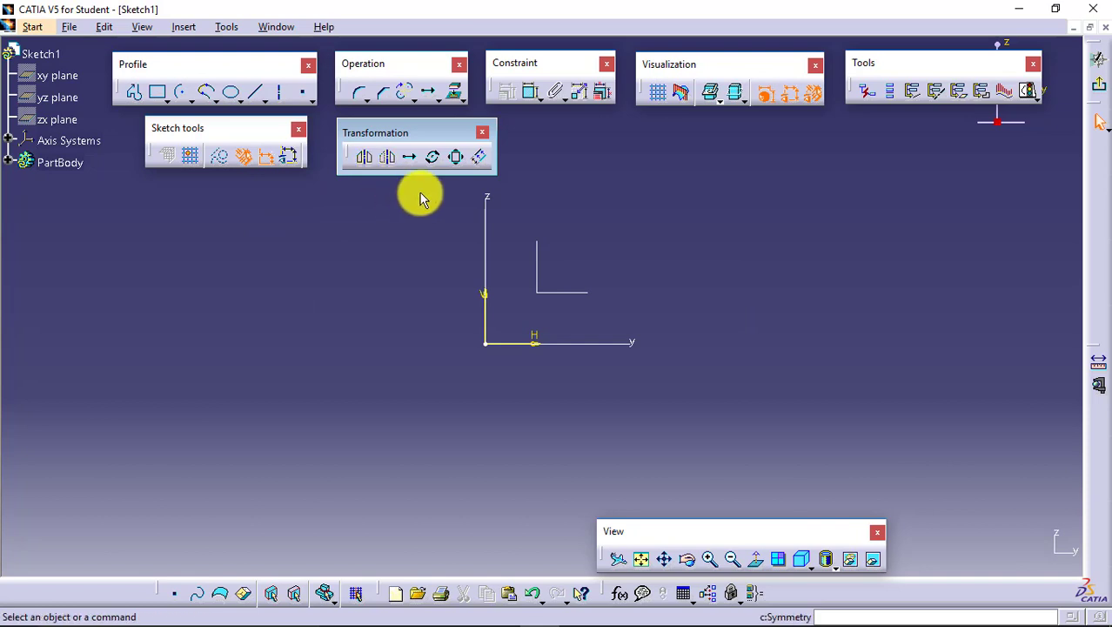
# - Sketch a rectangle about 49 mm wide and 25 mm high above the Y axis, to the right of the Z axis
pyautogui.click(158, 92)
pyautogui.click(539, 311)
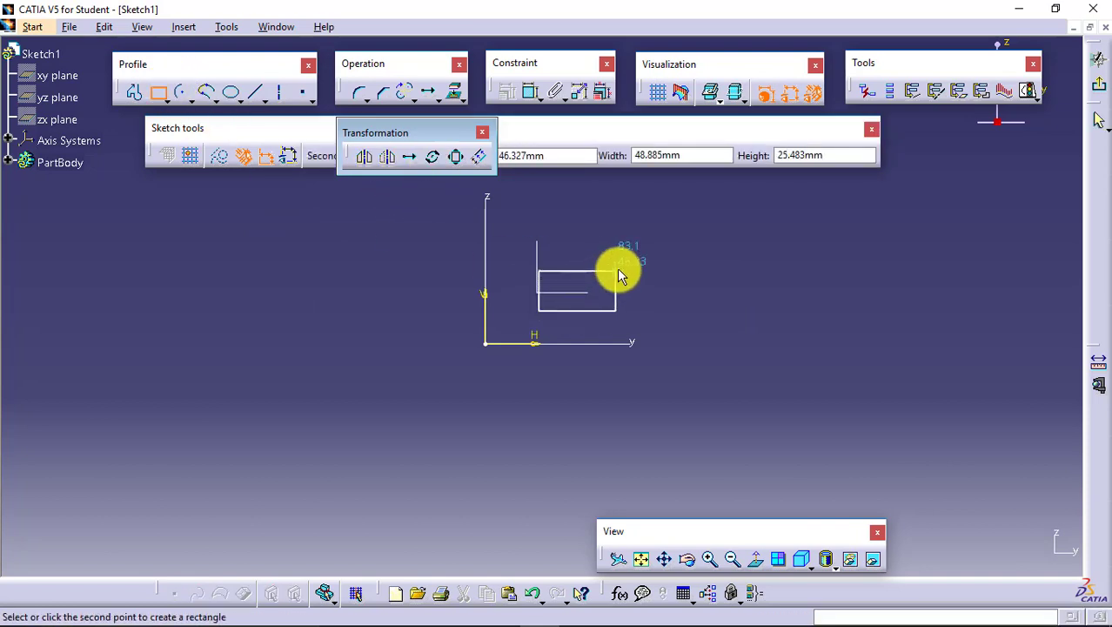
pyautogui.click(615, 272)
pyautogui.click(701, 300)
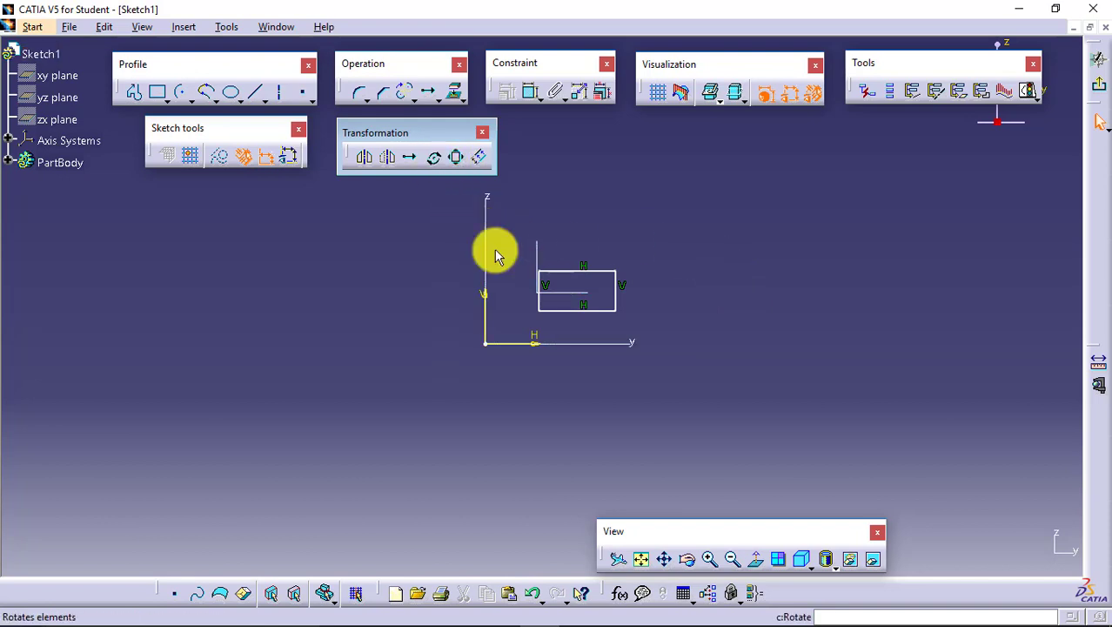
# - Rotate the rectangle 15 degrees about the origin with duplicate mode off, and undo the rotation
pyautogui.moveTo(524, 244); pyautogui.dragTo(649, 331)
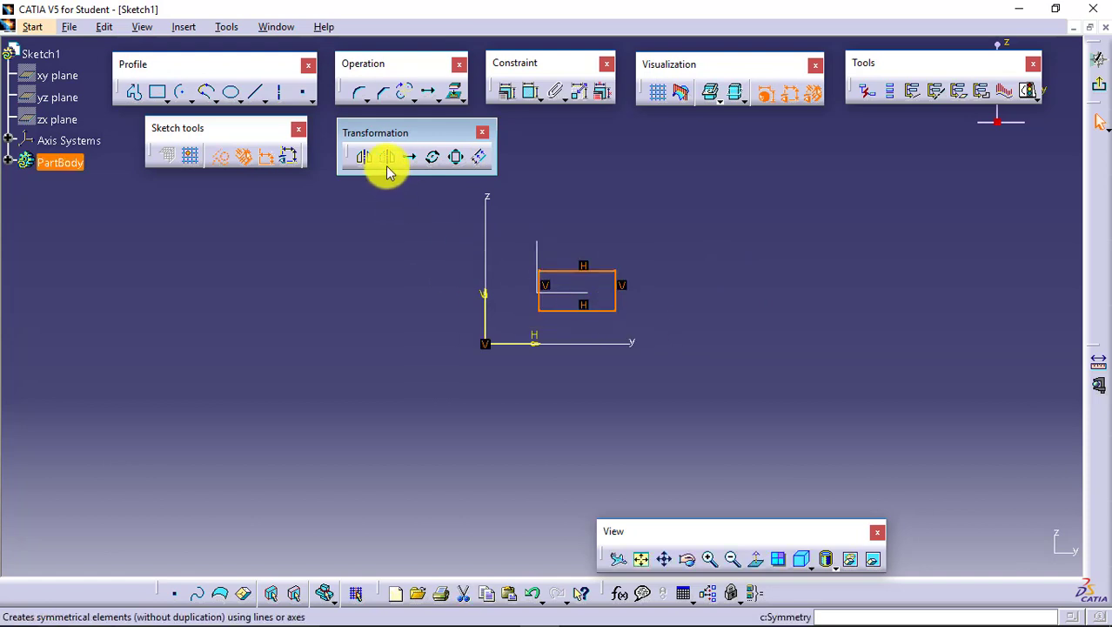
pyautogui.click(433, 156)
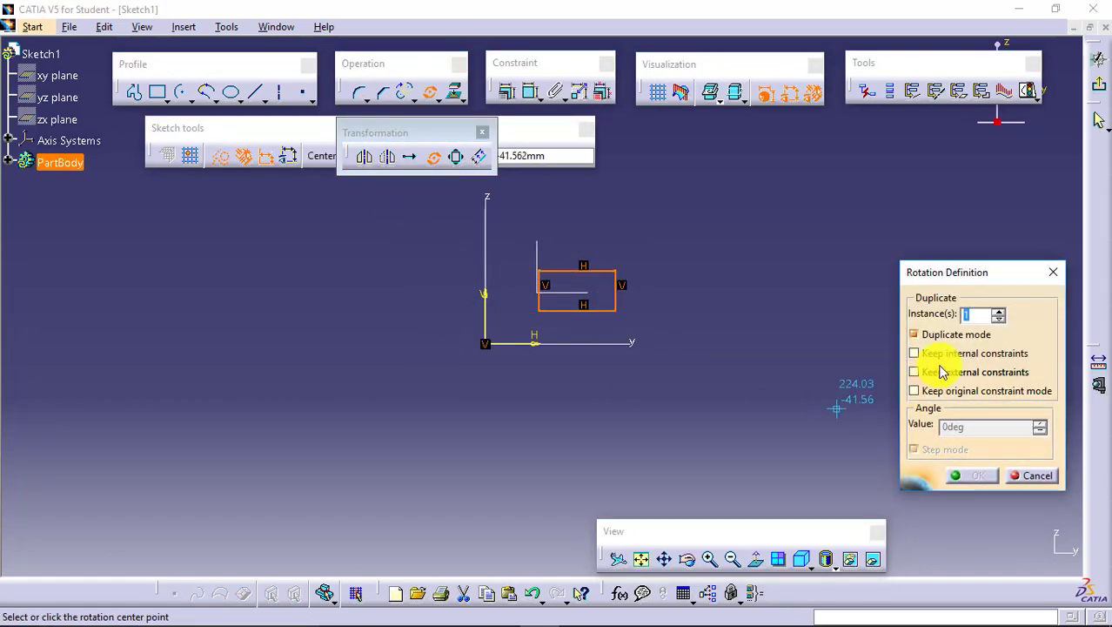
pyautogui.click(961, 336)
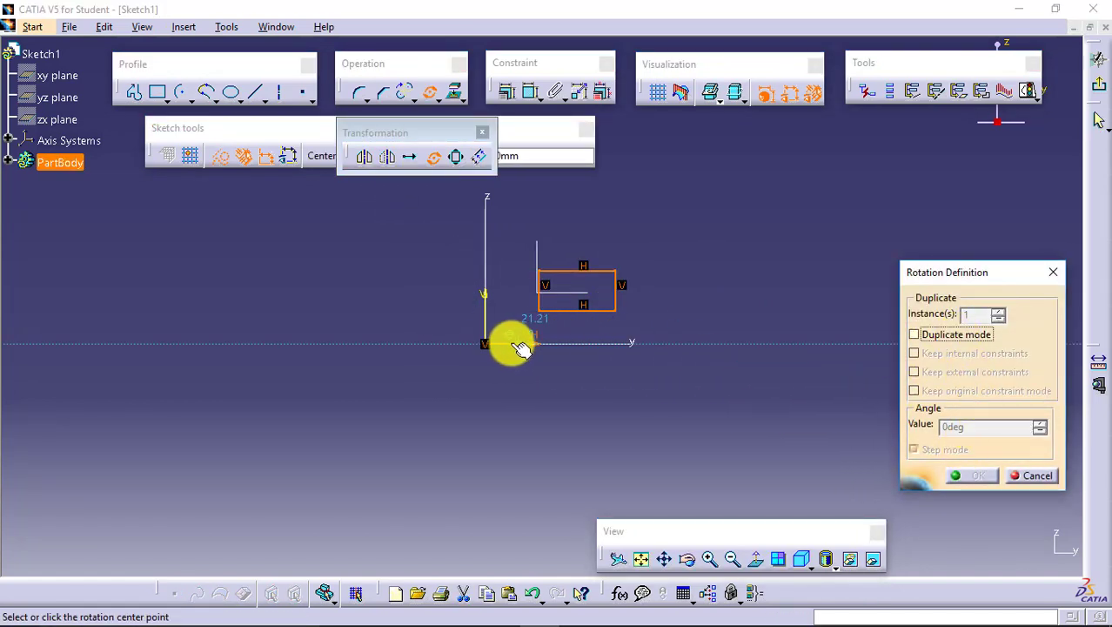
pyautogui.click(486, 343)
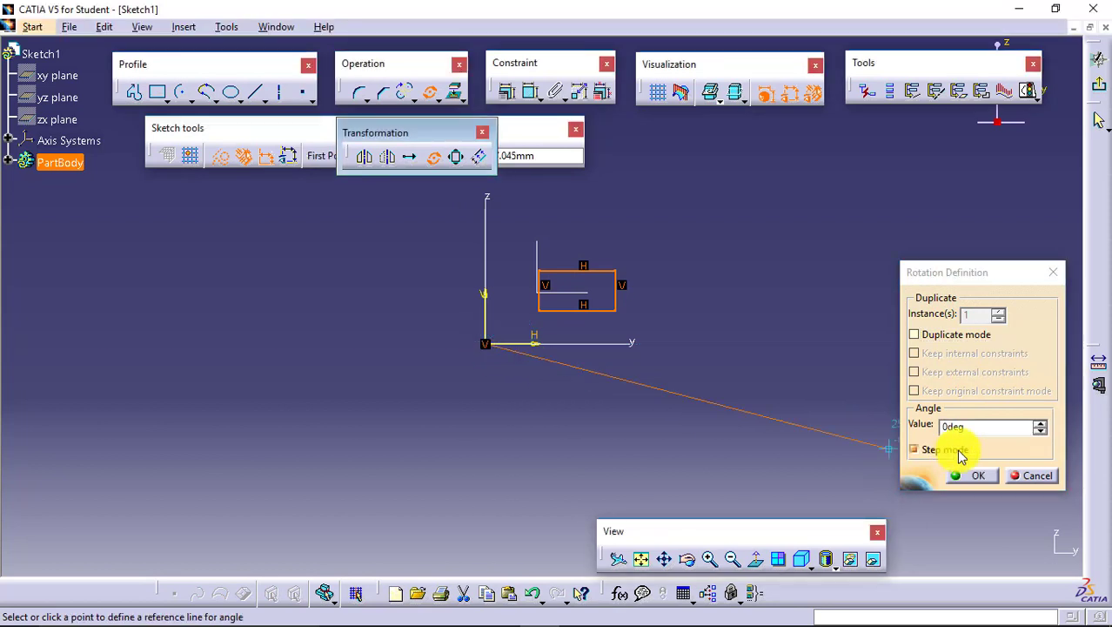
pyautogui.click(1041, 423)
pyautogui.click(1042, 424)
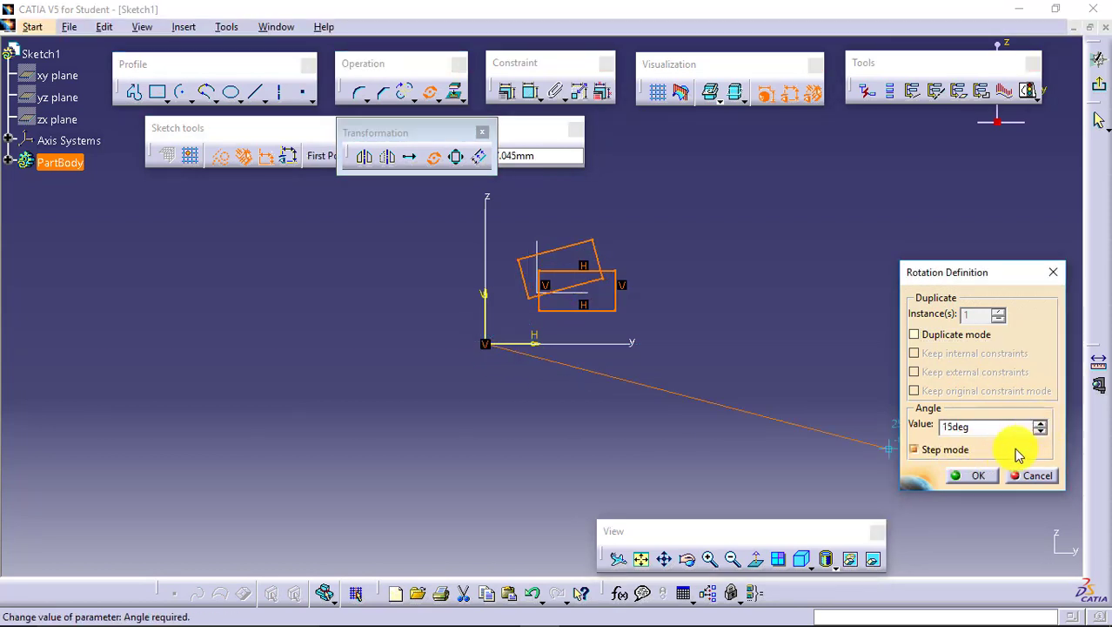
pyautogui.click(973, 476)
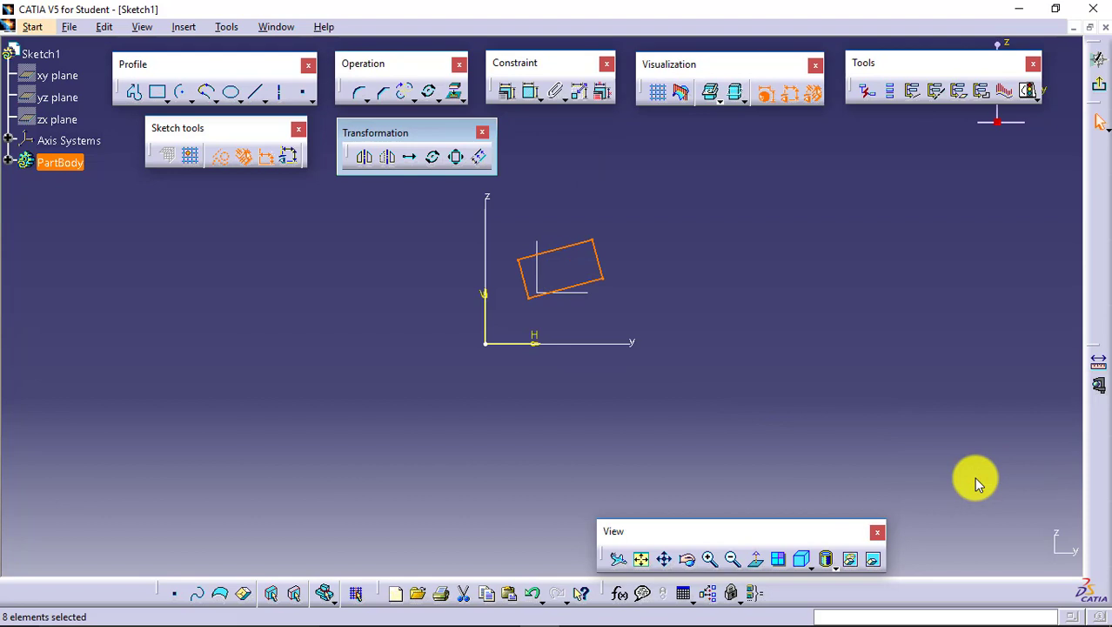
pyautogui.hotkey('ctrl', 'z')
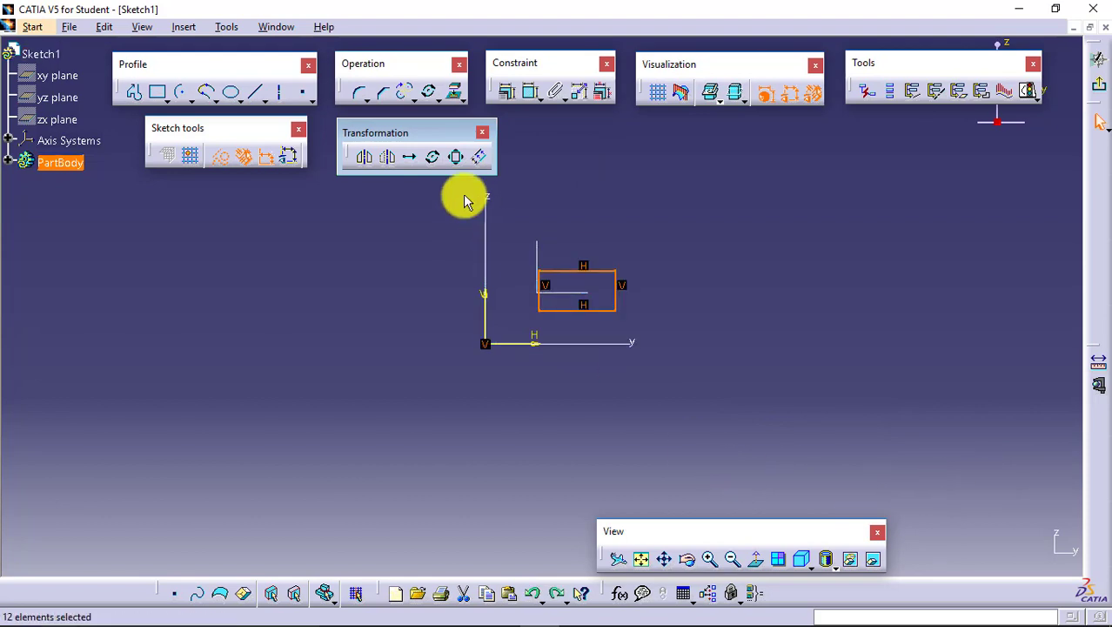
# - Set up a Rotate of the rectangle in duplicate mode with 3 instances, keeping internal constraints, external constraints and original constraint mode
pyautogui.click(432, 157)
pyautogui.click(972, 336)
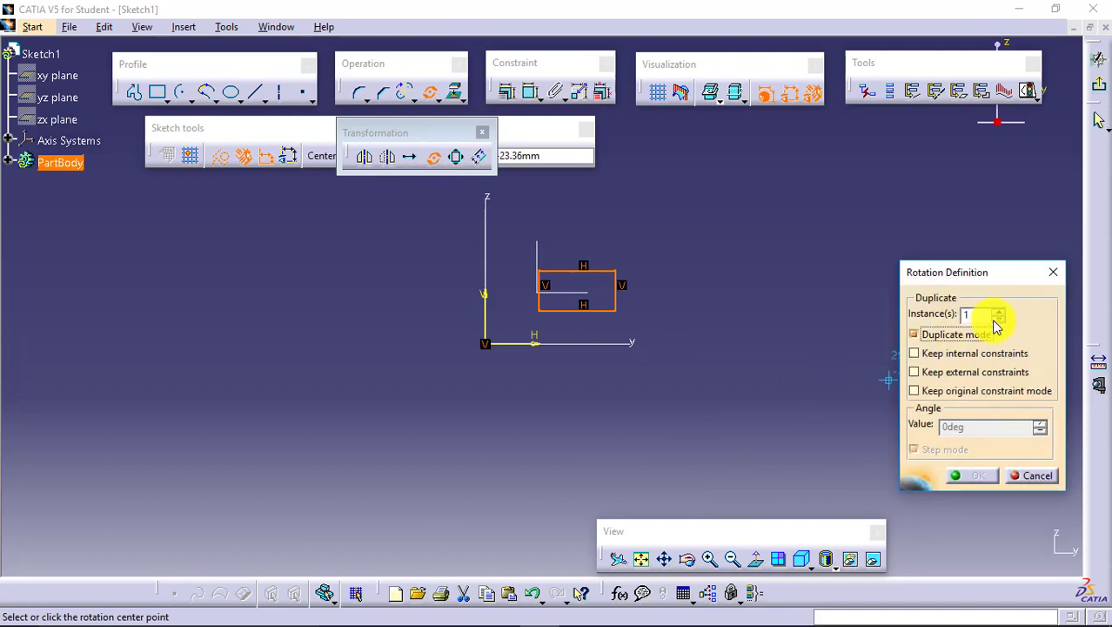
pyautogui.click(997, 312)
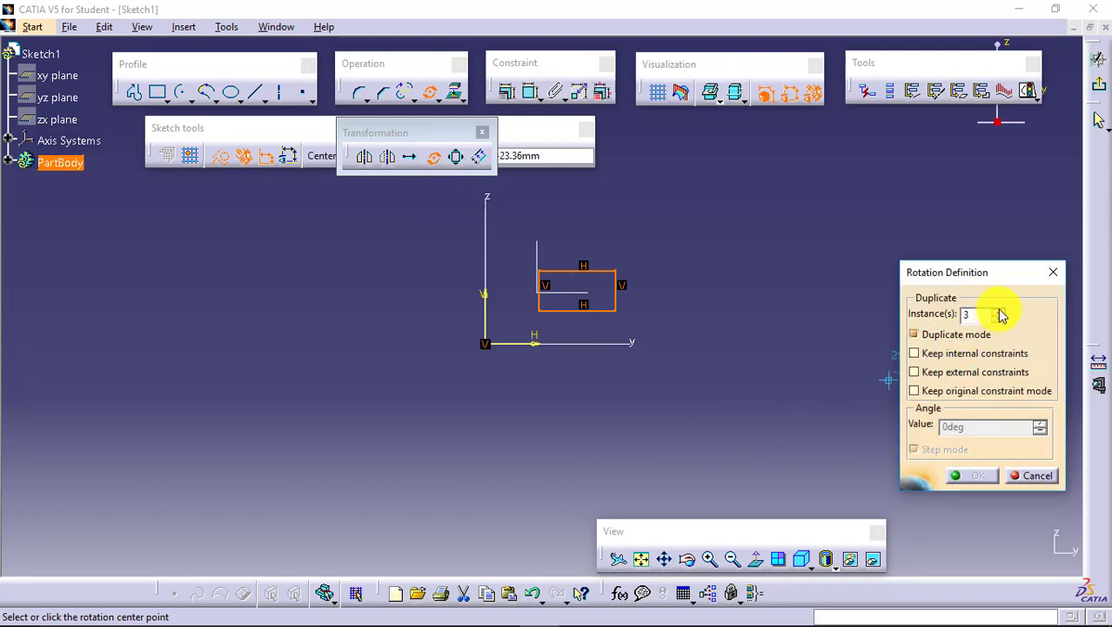
pyautogui.click(982, 353)
pyautogui.click(990, 373)
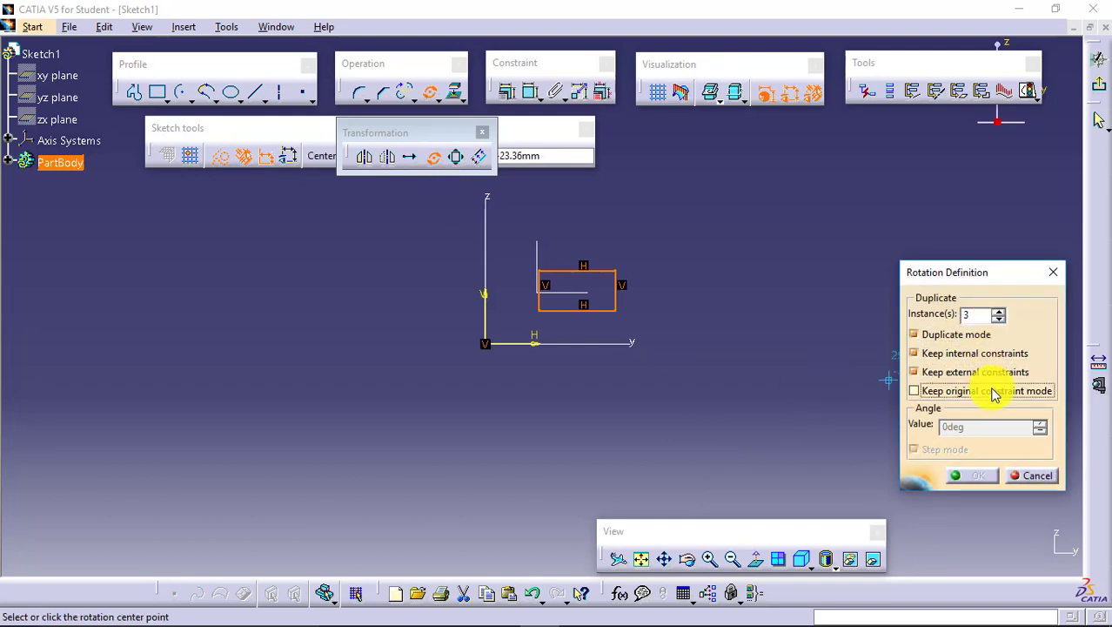
pyautogui.click(993, 390)
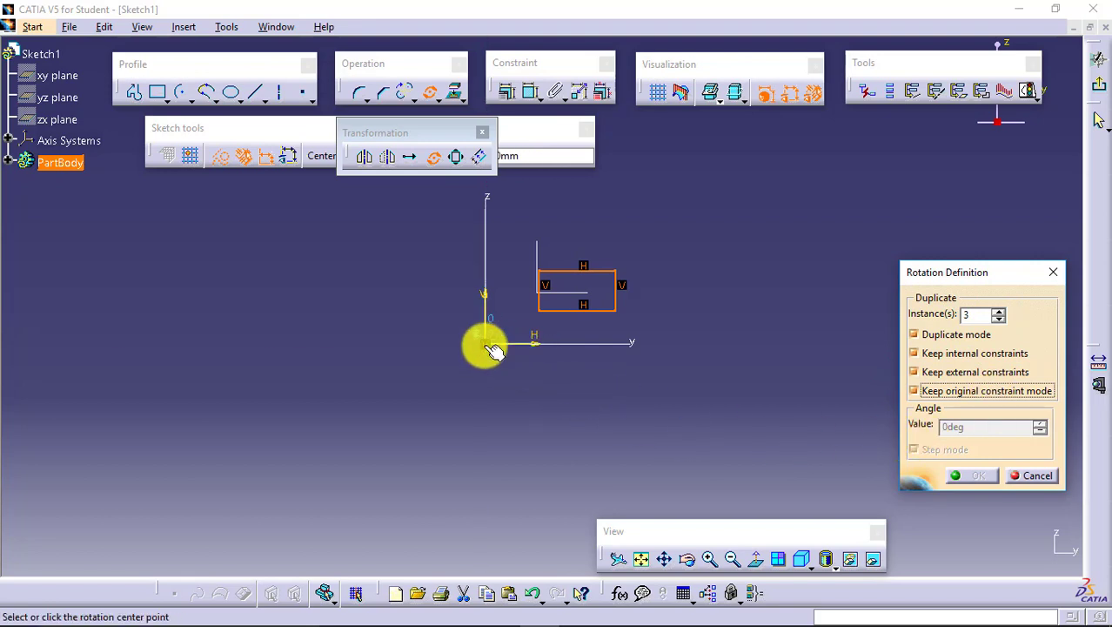
# - Use the origin as the rotation centre, set the angle to 50 degrees and create the rotated copies
pyautogui.click(490, 347)
pyautogui.click(1041, 423)
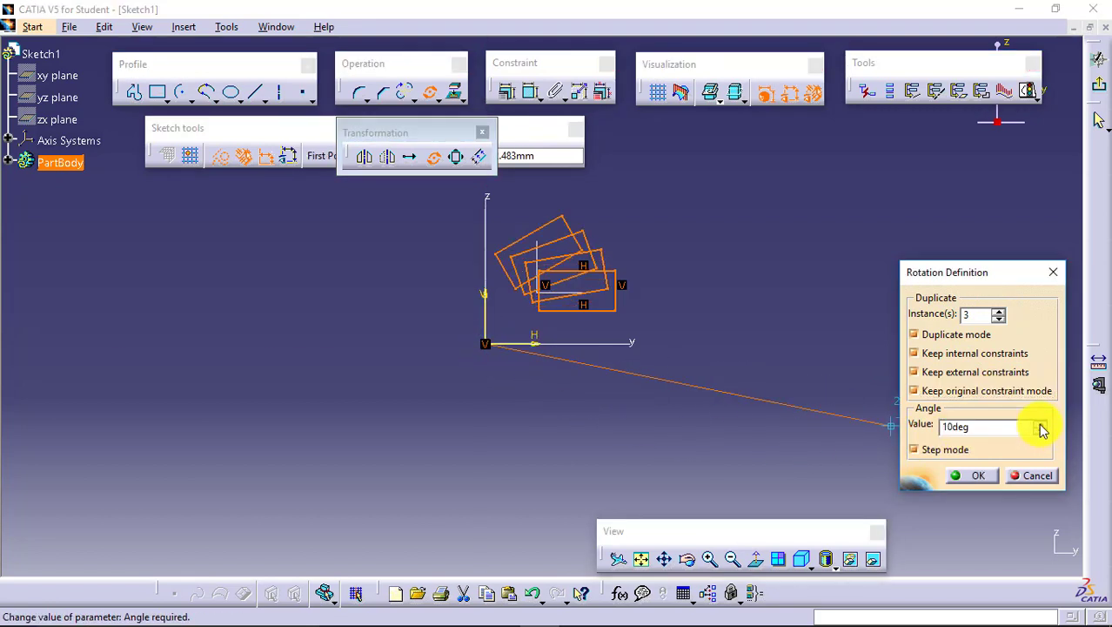
pyautogui.click(1041, 423)
pyautogui.click(1041, 423)
pyautogui.click(1041, 423)
pyautogui.click(1041, 424)
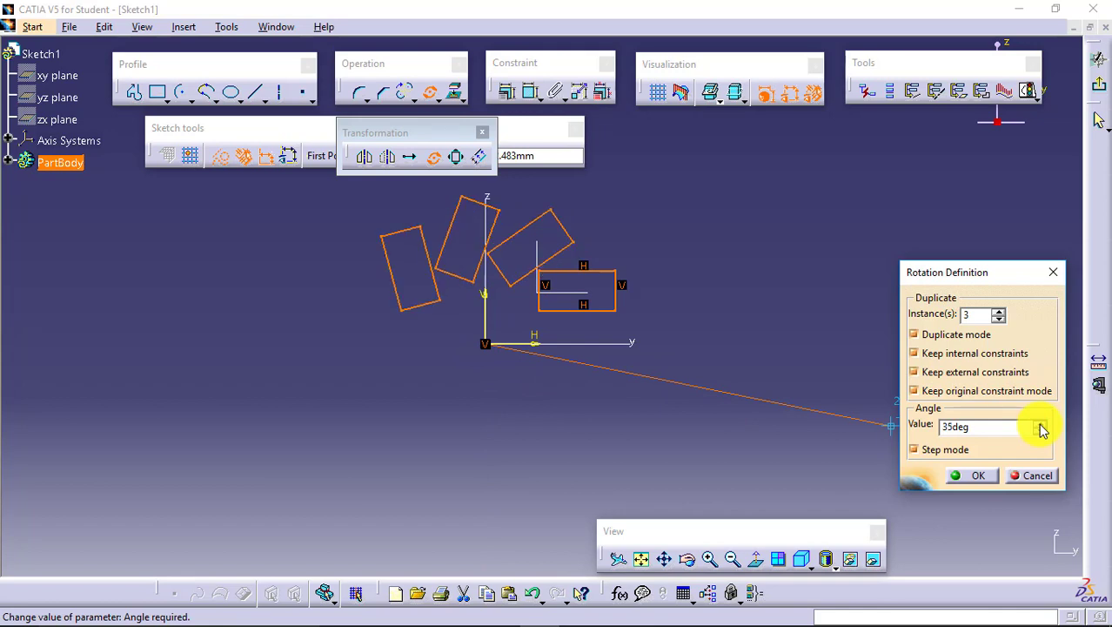
pyautogui.click(1041, 424)
pyautogui.click(1041, 423)
pyautogui.click(1040, 424)
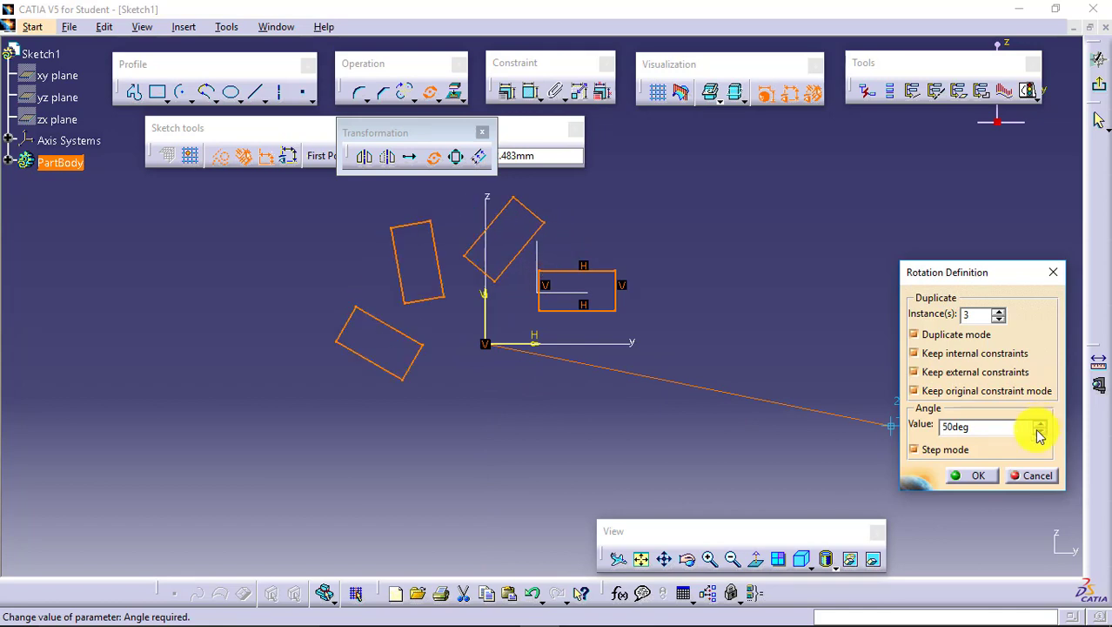
pyautogui.click(971, 477)
pyautogui.click(907, 407)
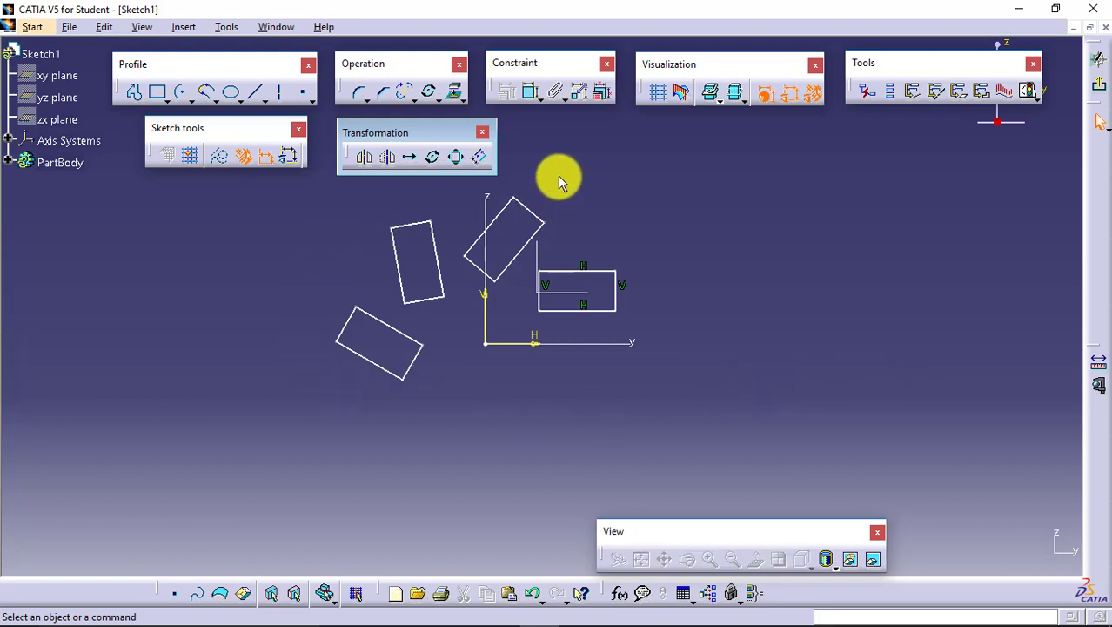
# - Delete the original rectangle and its three rotated copies from the sketch
pyautogui.moveTo(558, 175)
pyautogui.mouseDown()
pyautogui.moveTo(293, 326)
pyautogui.moveTo(238, 404)
pyautogui.moveTo(690, 214)
pyautogui.mouseUp()
pyautogui.click(279, 218)
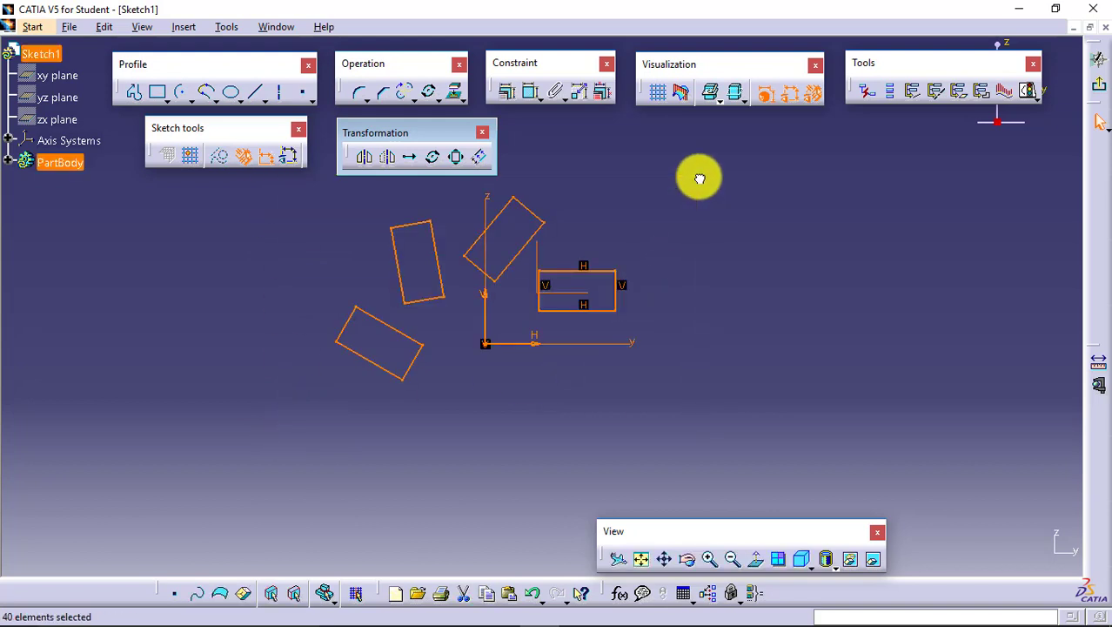
pyautogui.press('Delete')
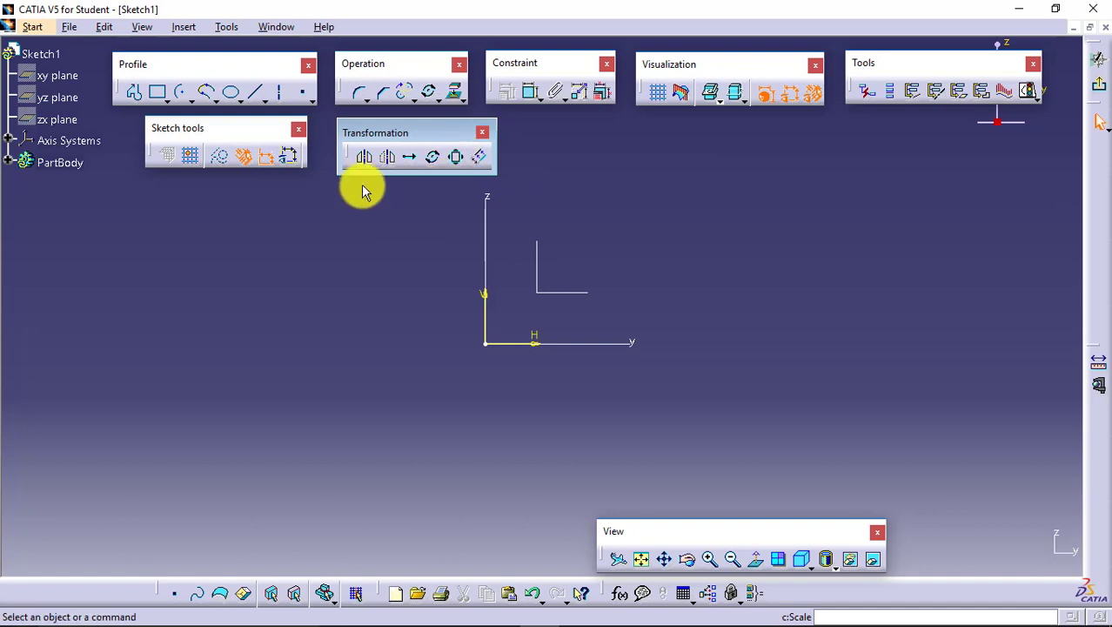
# - Sketch a larger rectangle above the Y axis, to the right of the Z axis, and fit it in the view
pyautogui.click(163, 96)
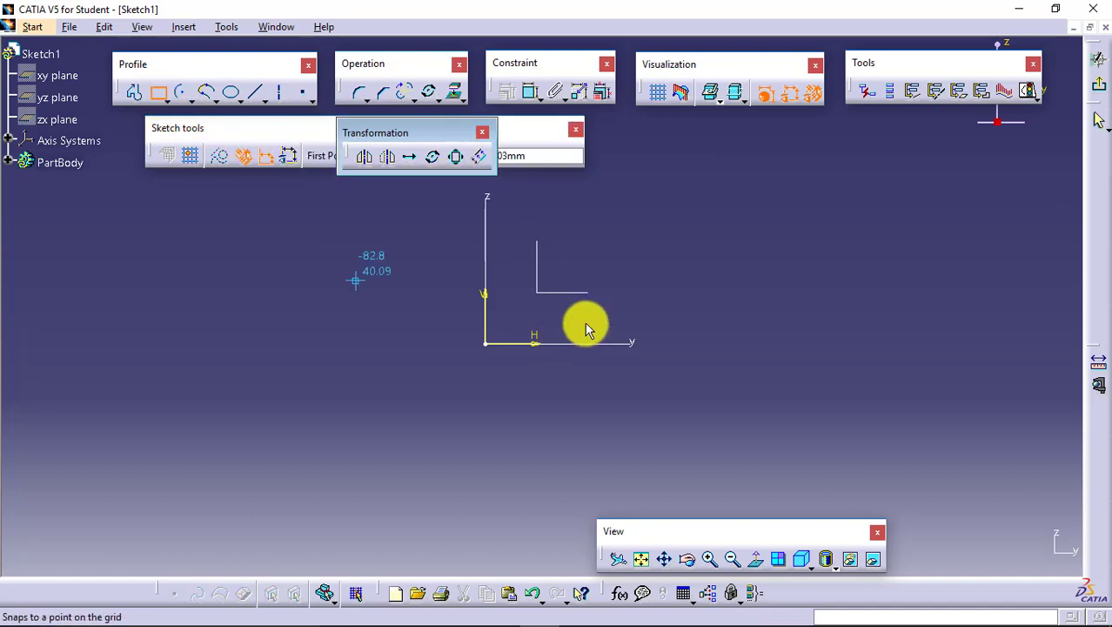
pyautogui.click(519, 315)
pyautogui.click(713, 230)
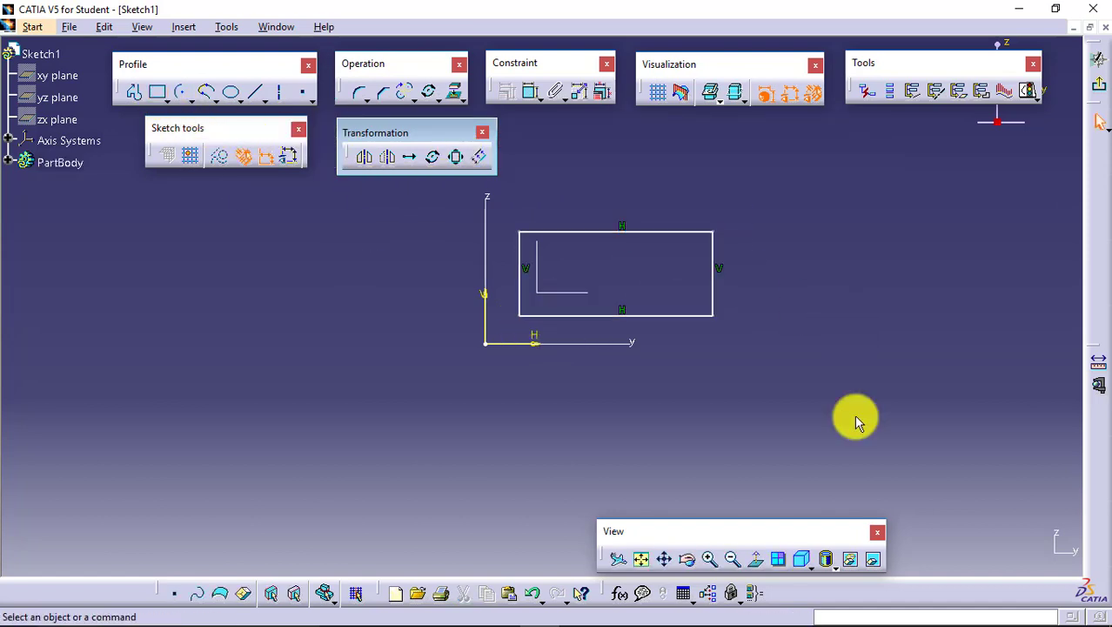
pyautogui.click(643, 559)
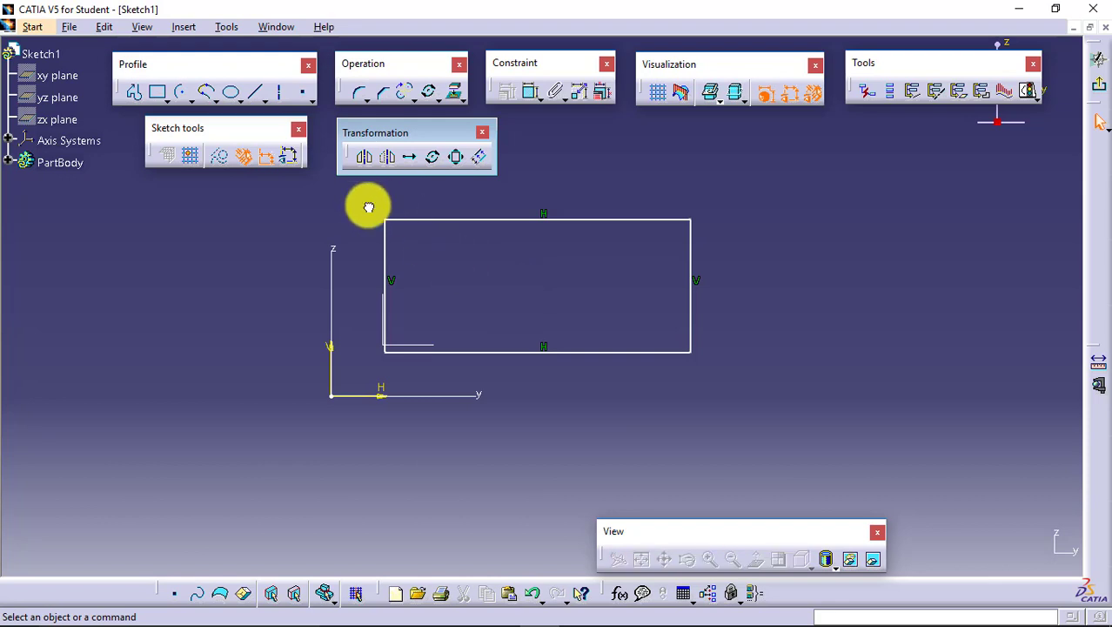
# - Start a Scale of the whole rectangle with duplicate mode off, using its lower-left corner as the scaling centre
pyautogui.moveTo(369, 205); pyautogui.dragTo(727, 368)
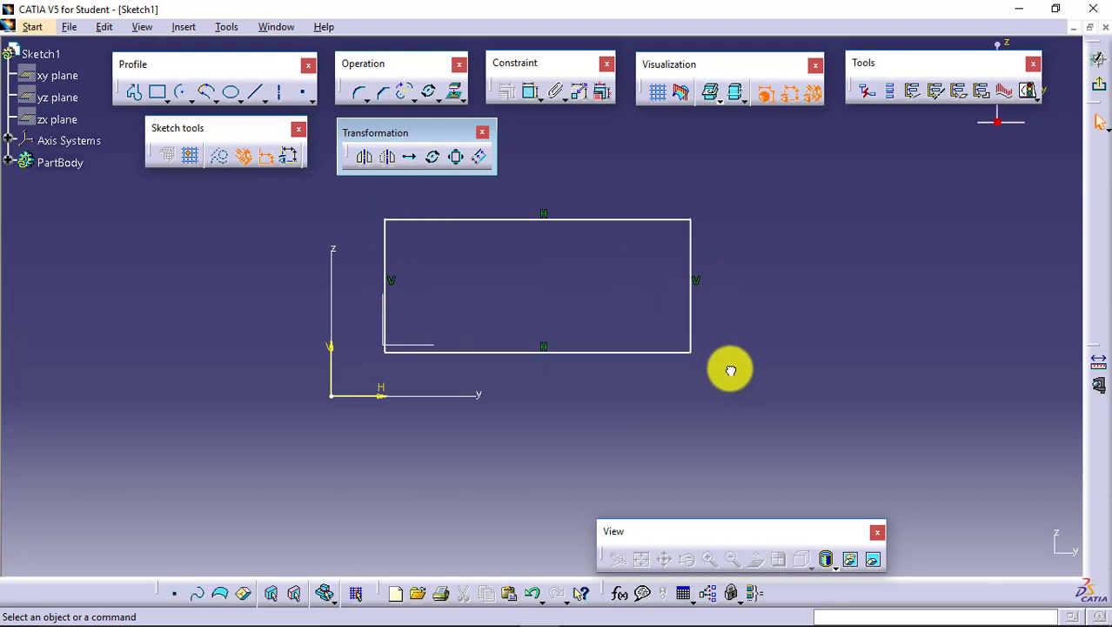
pyautogui.click(460, 164)
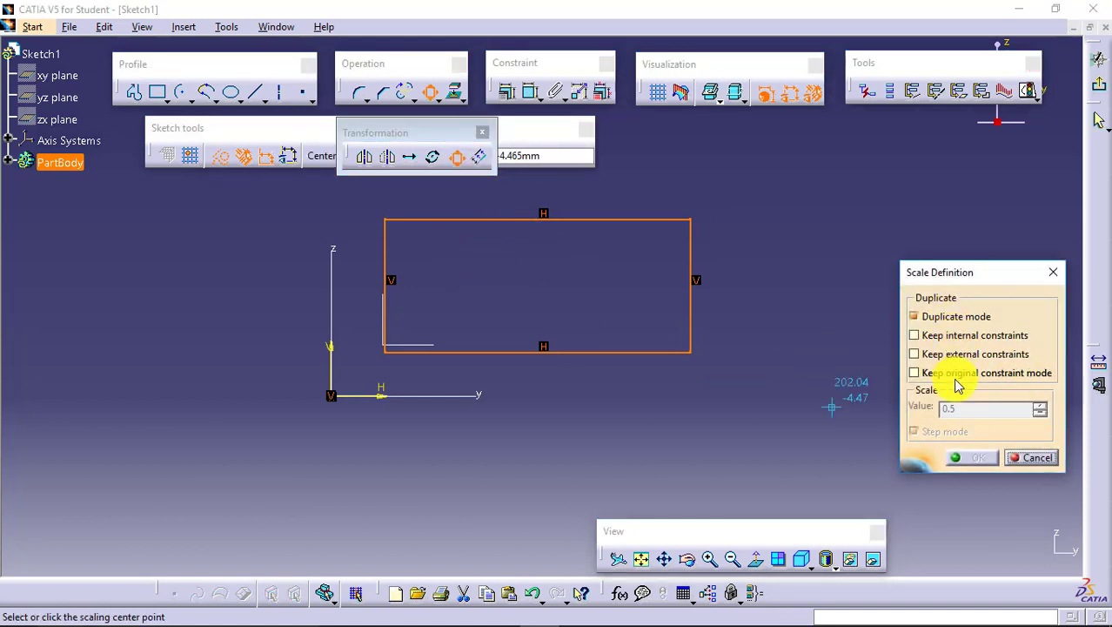
pyautogui.click(958, 319)
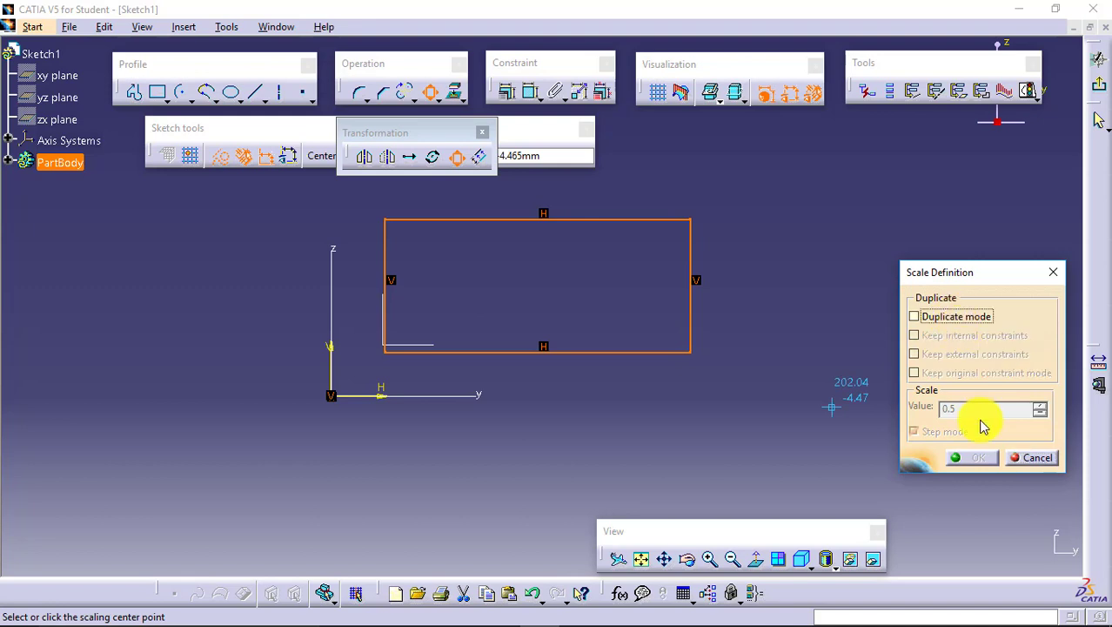
pyautogui.click(342, 395)
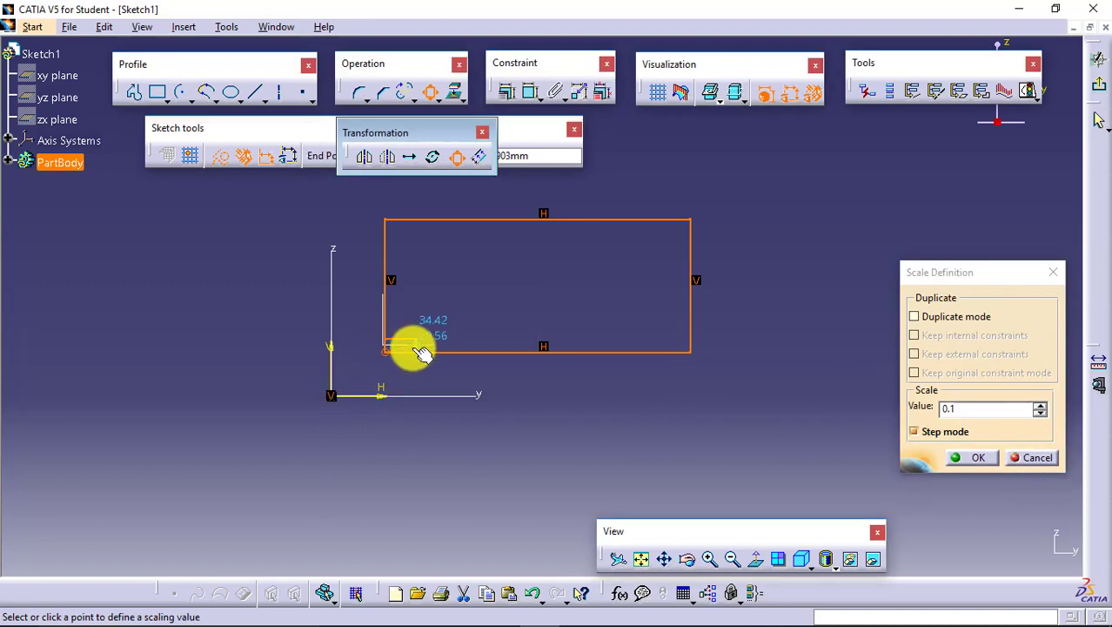
# - Step the scale value down to 0.7 to preview the rectangle at smaller sizes
pyautogui.click(1042, 415)
pyautogui.click(1041, 415)
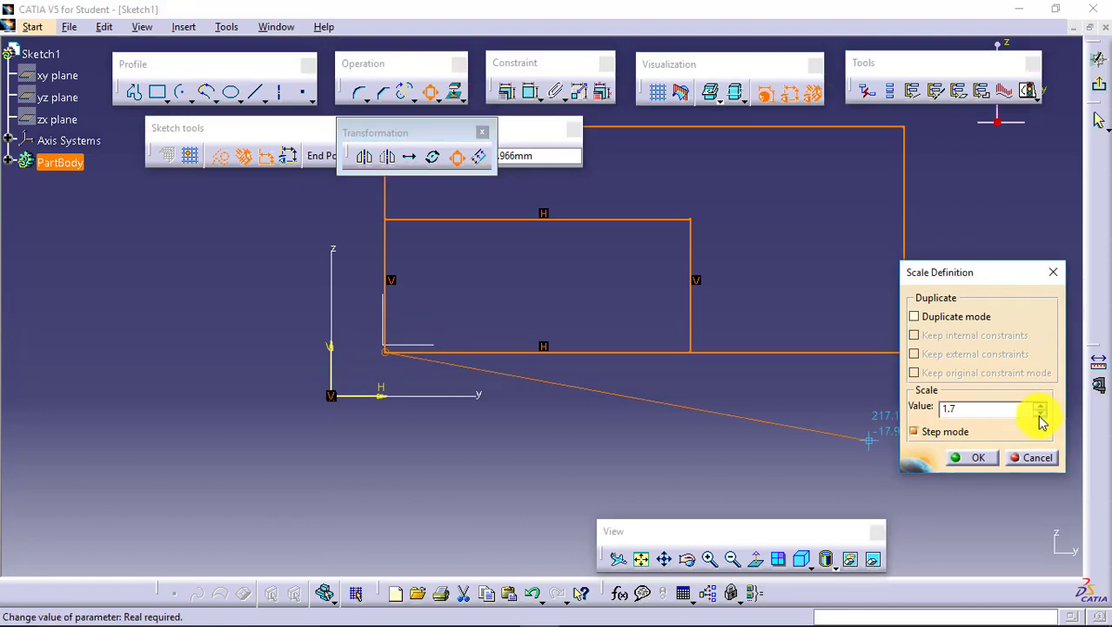
pyautogui.click(1041, 415)
pyautogui.click(1041, 415)
pyautogui.click(1041, 415)
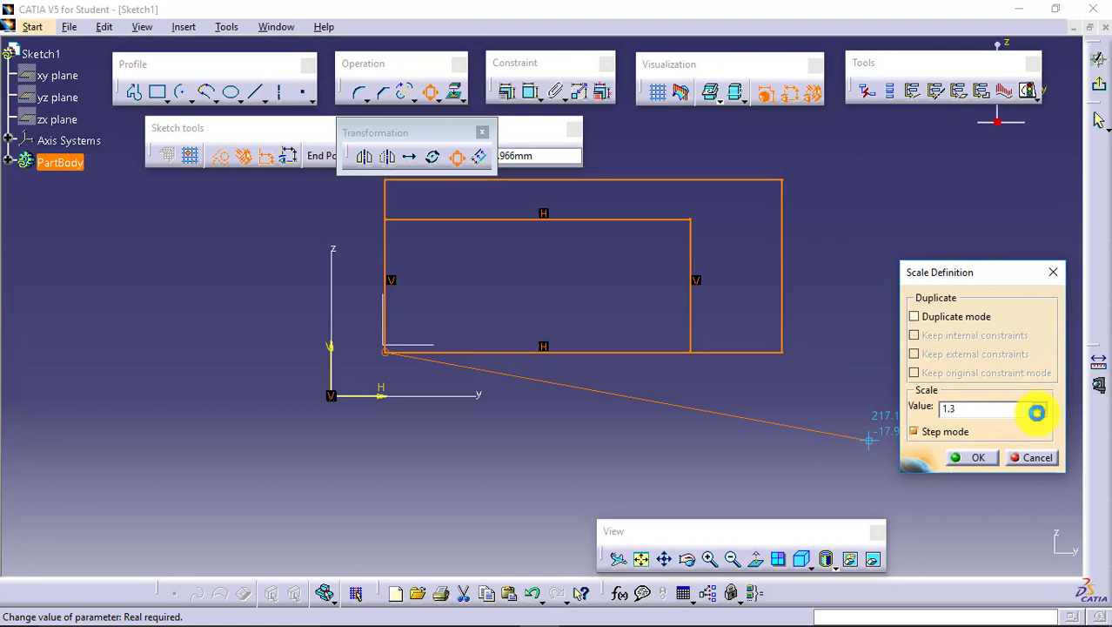
pyautogui.click(1041, 415)
pyautogui.click(1041, 415)
pyautogui.click(1041, 415)
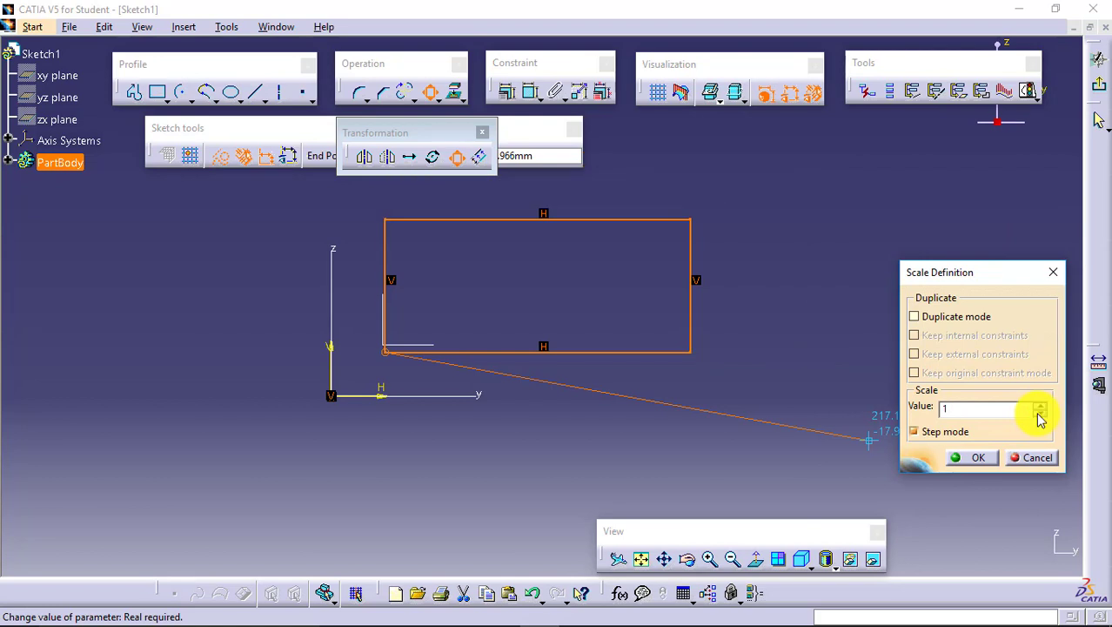
pyautogui.click(1041, 416)
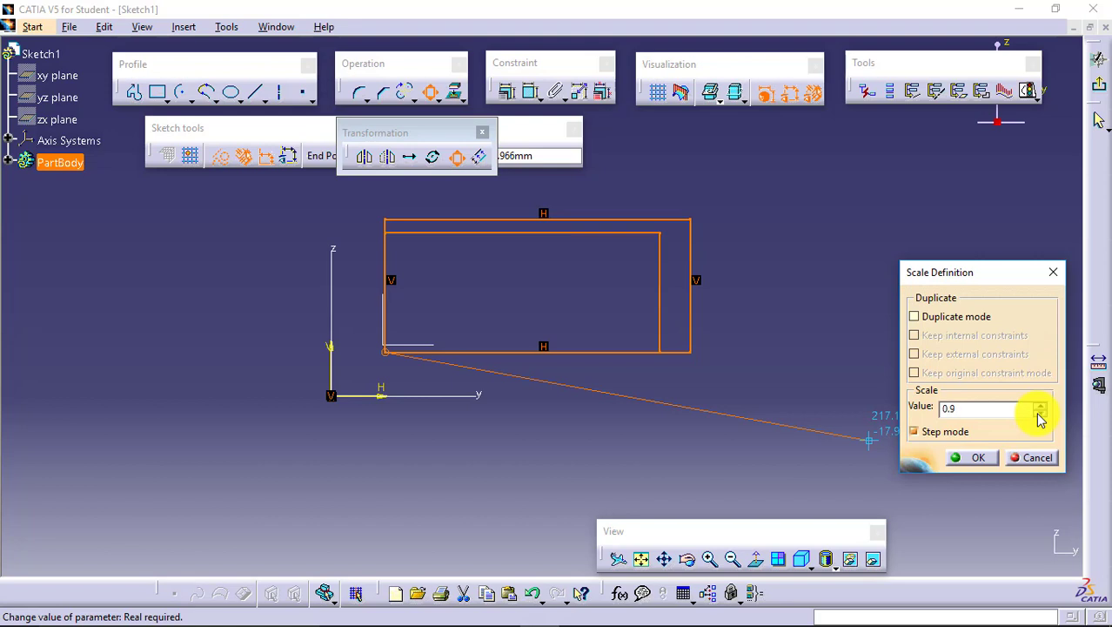
pyautogui.click(1041, 415)
pyautogui.click(1041, 415)
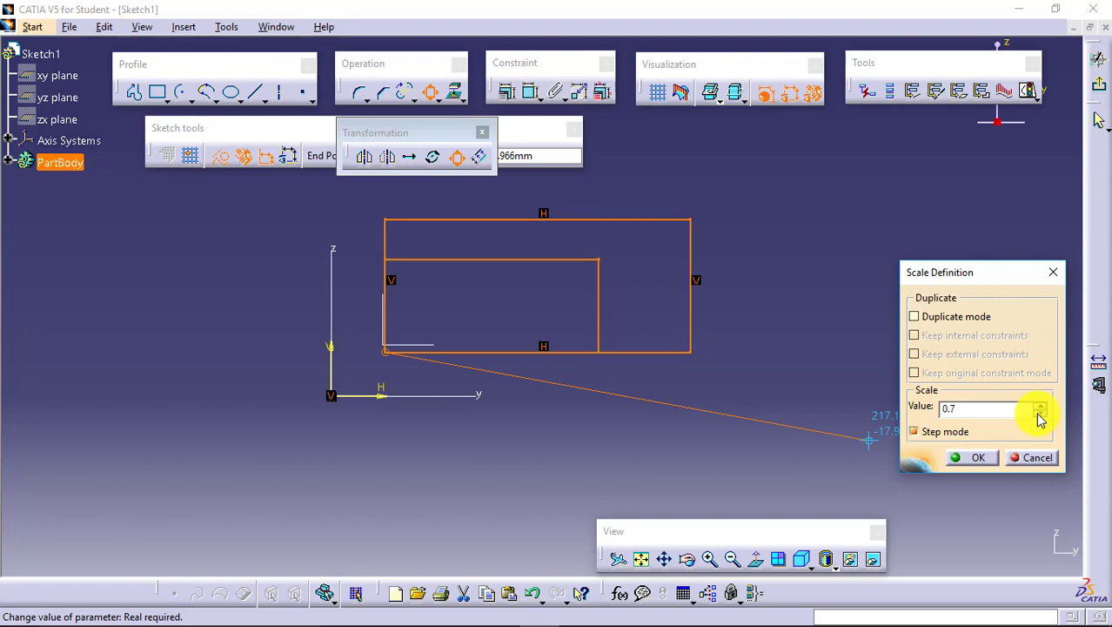
# - Set the scale value to 1.2 and apply it to the rectangle
pyautogui.click(1040, 410)
pyautogui.click(1041, 410)
pyautogui.click(1041, 410)
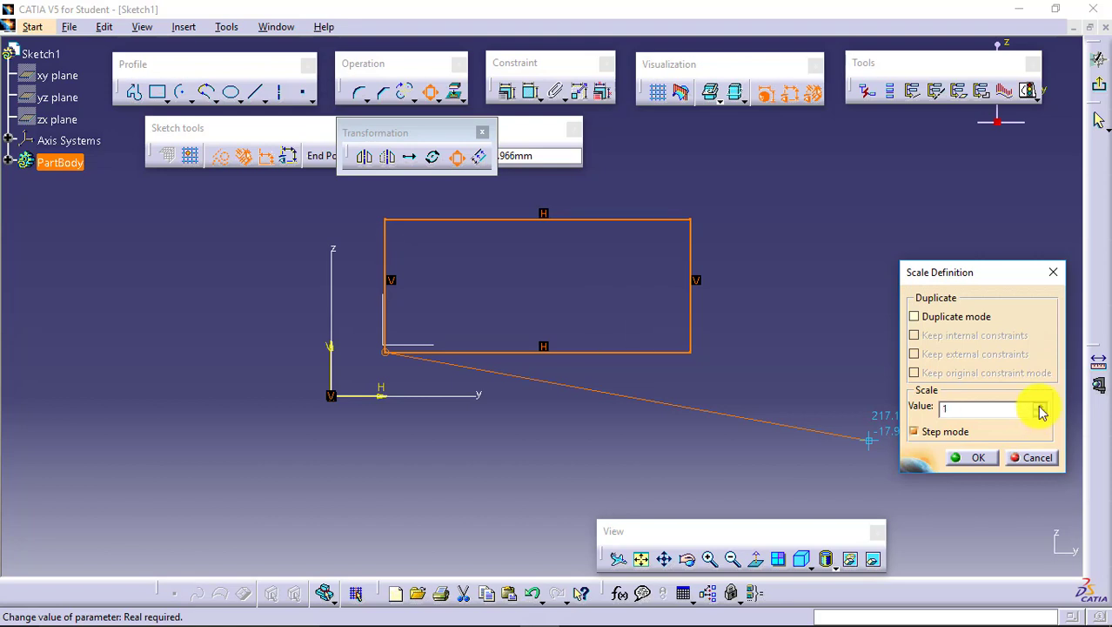
pyautogui.click(1040, 410)
pyautogui.click(1041, 410)
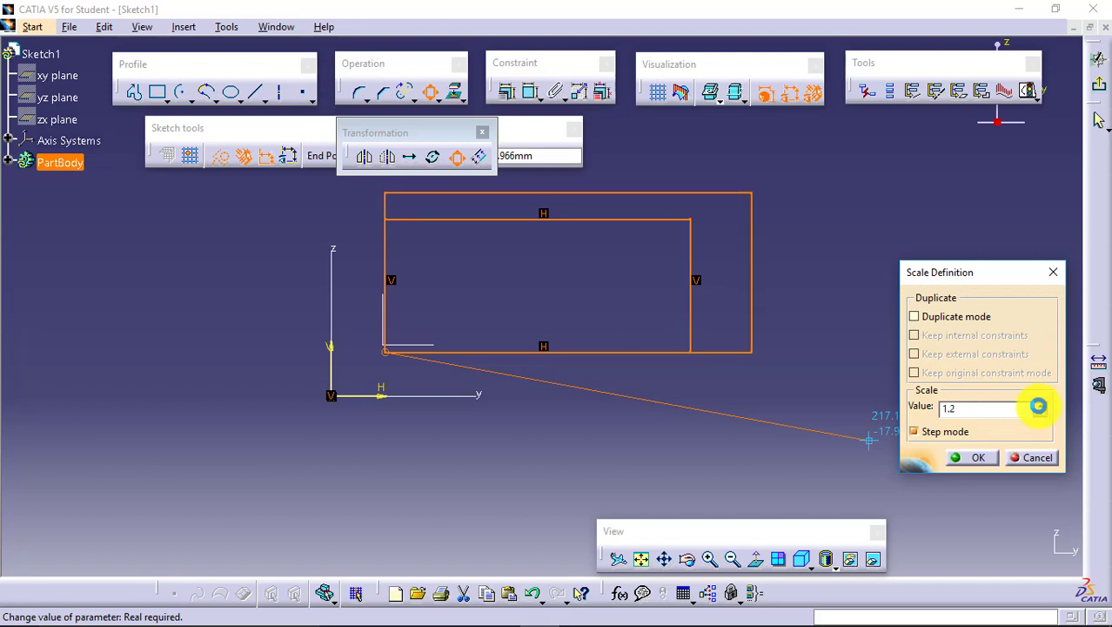
pyautogui.click(982, 457)
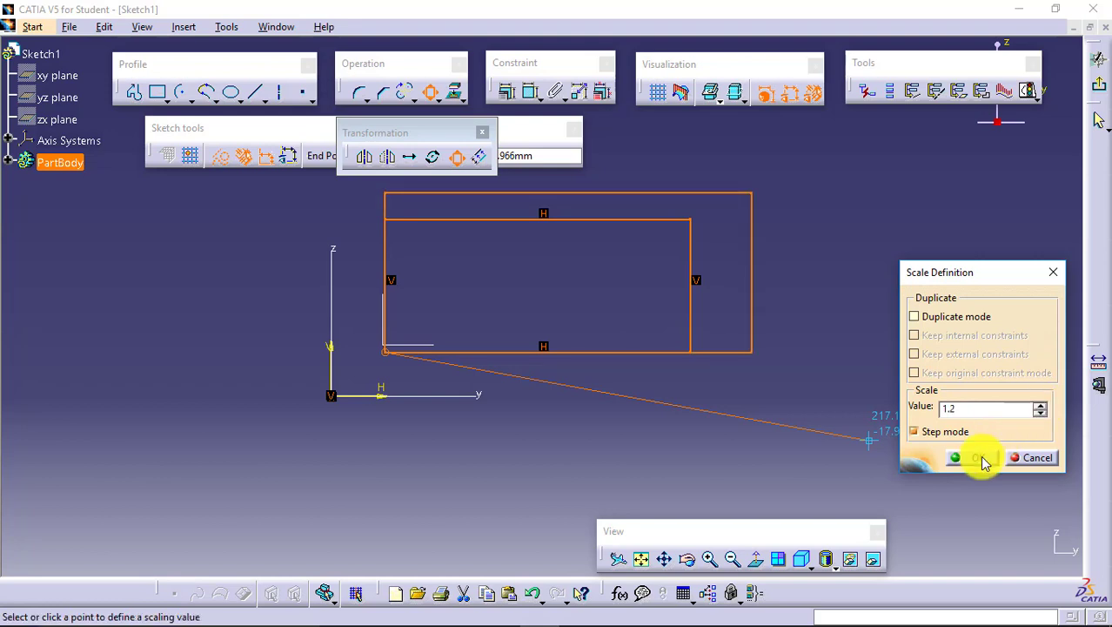
pyautogui.click(889, 427)
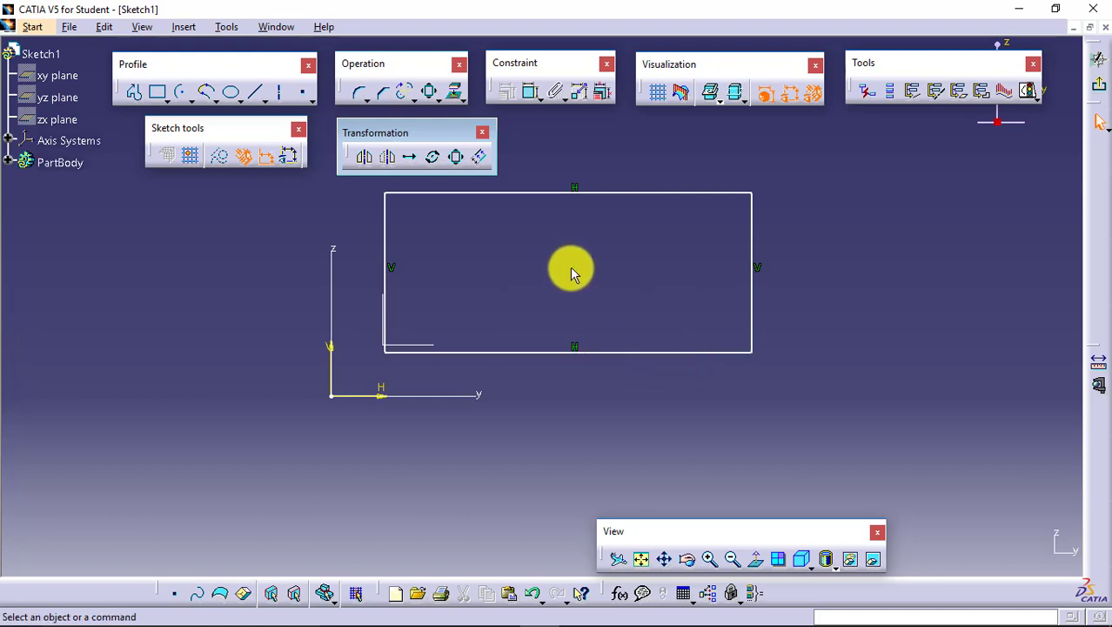
# - Round the rectangle's upper-left corner with a Corner of about 21.4 mm radius, and move the transformation tools clear of the sketch
pyautogui.click(357, 94)
pyautogui.click(388, 224)
pyautogui.click(414, 194)
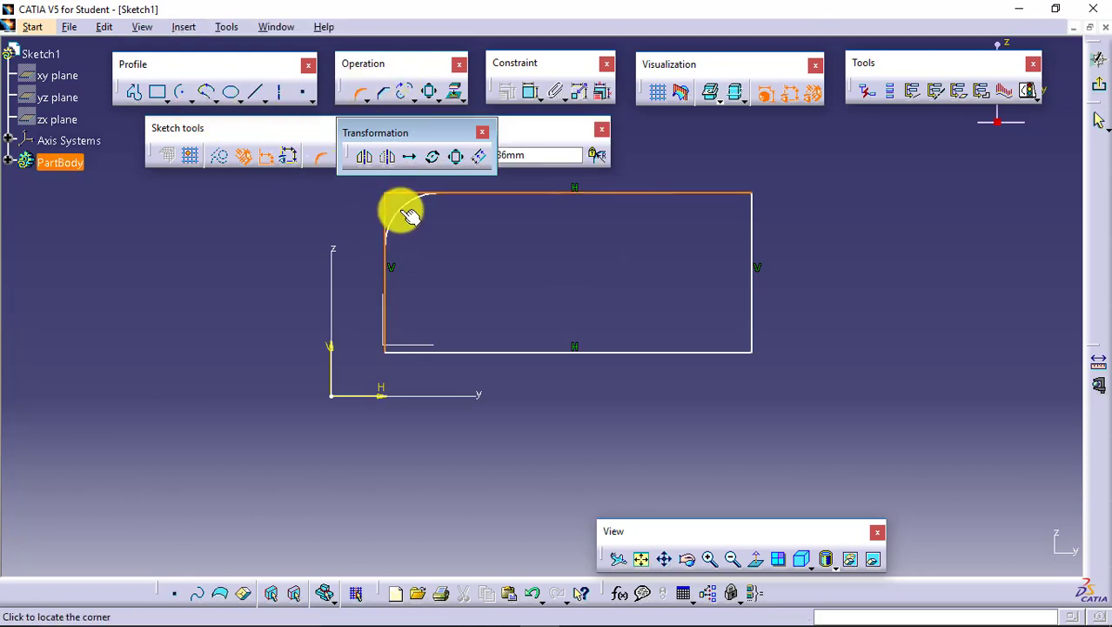
pyautogui.click(409, 215)
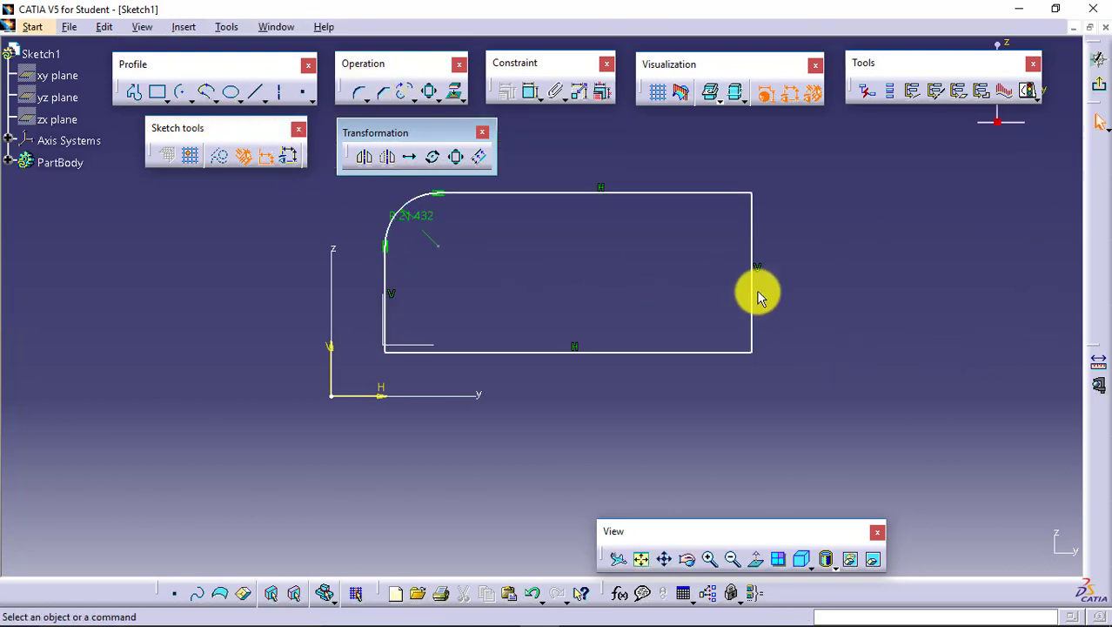
pyautogui.moveTo(410, 127); pyautogui.dragTo(601, 133)
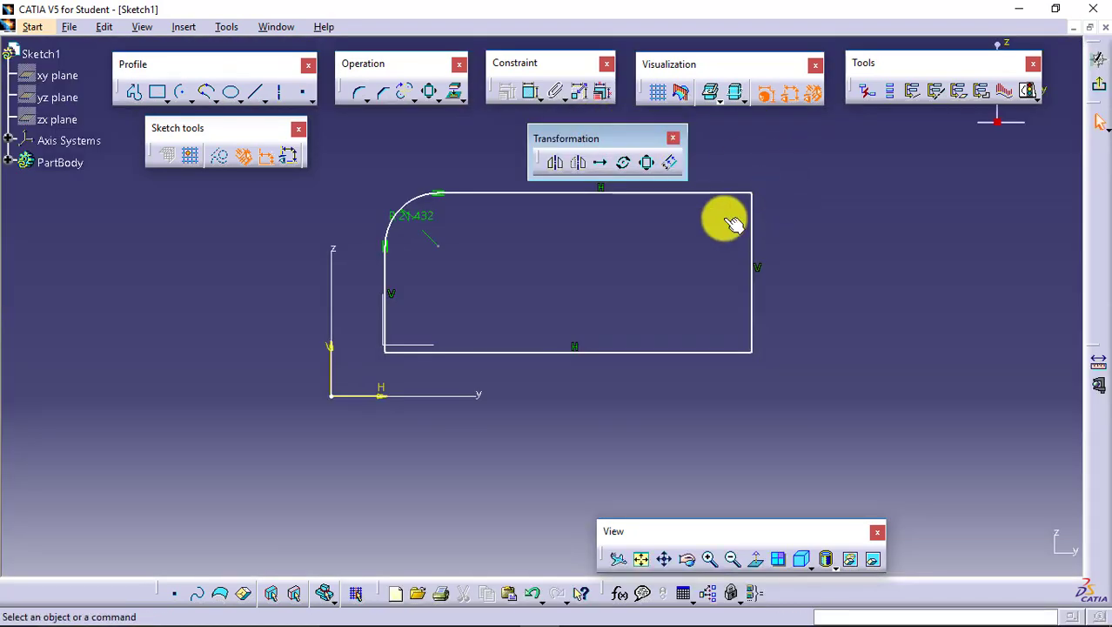
# - Offset the rectangle's top line about 17.3 mm inward with No Propagation, and open its offset dimension without changing it
pyautogui.click(671, 162)
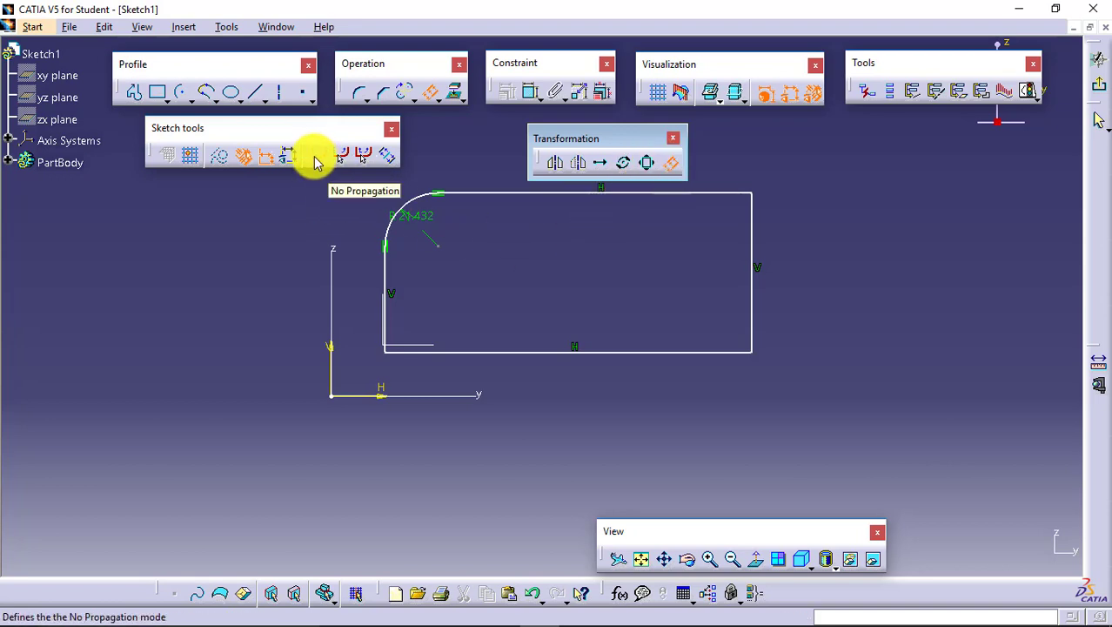
pyautogui.click(719, 193)
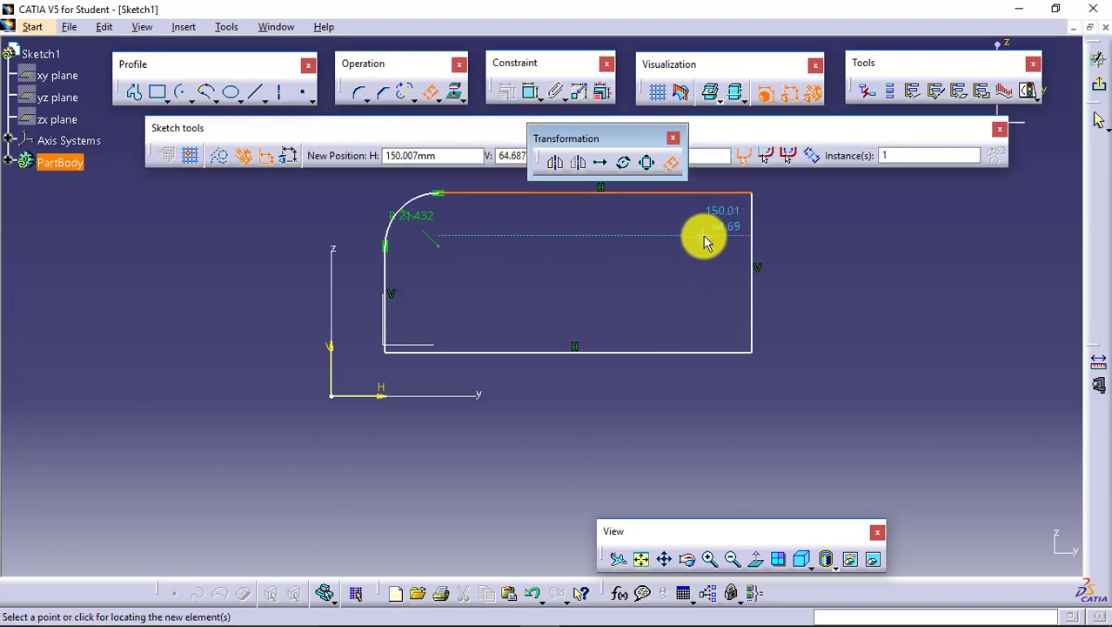
pyautogui.click(705, 242)
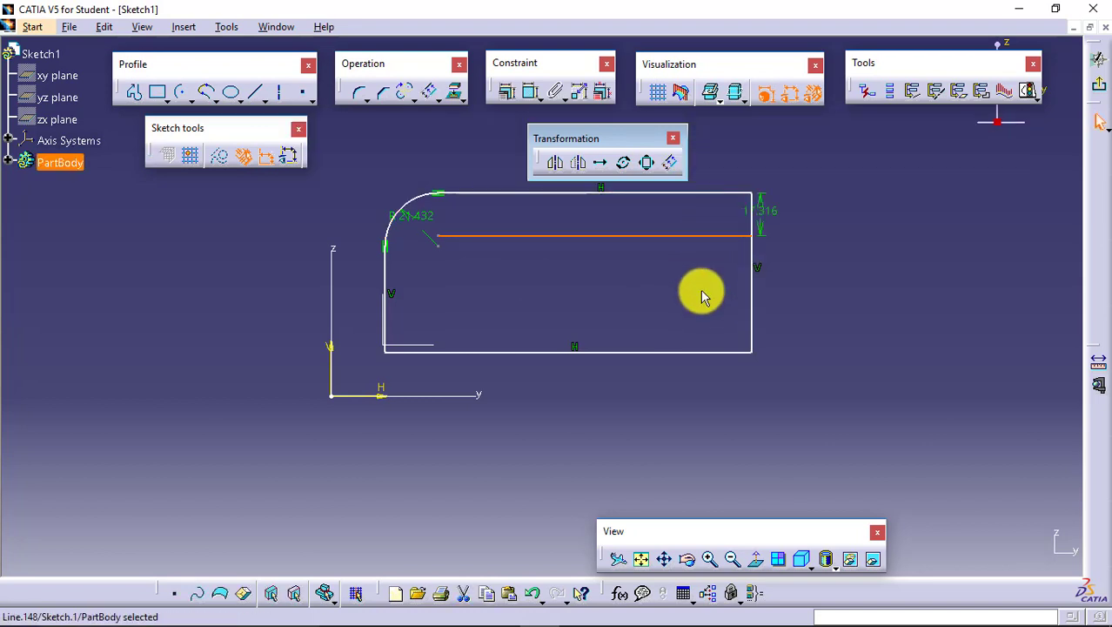
pyautogui.doubleClick(774, 224)
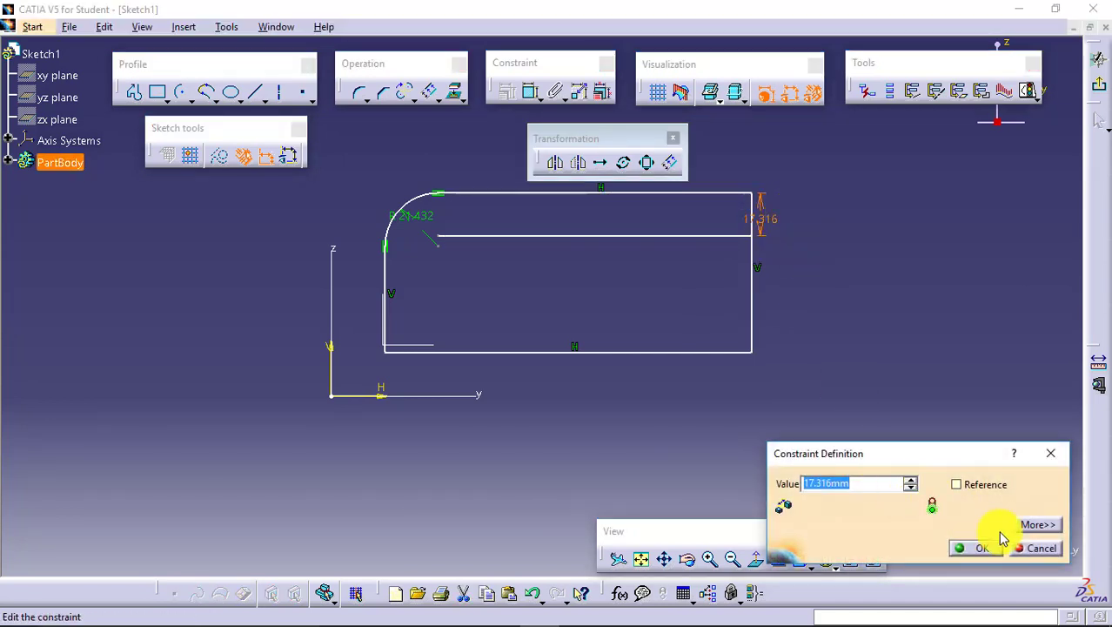
pyautogui.click(1030, 548)
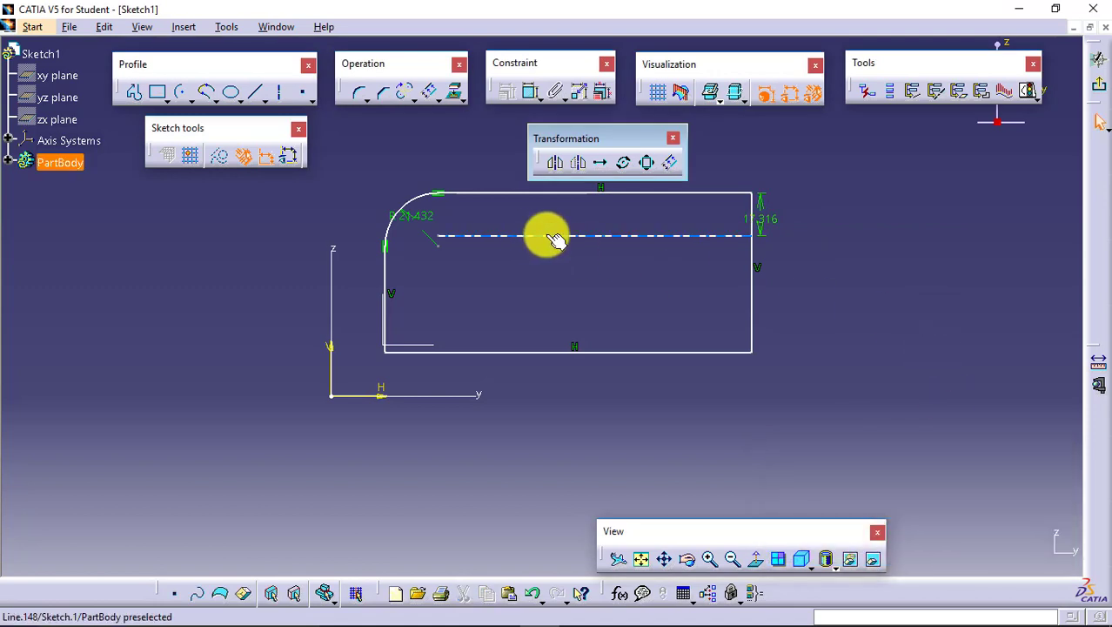
# - Delete the offset line inside the rectangle
pyautogui.click(614, 241)
pyautogui.rightClick(614, 242)
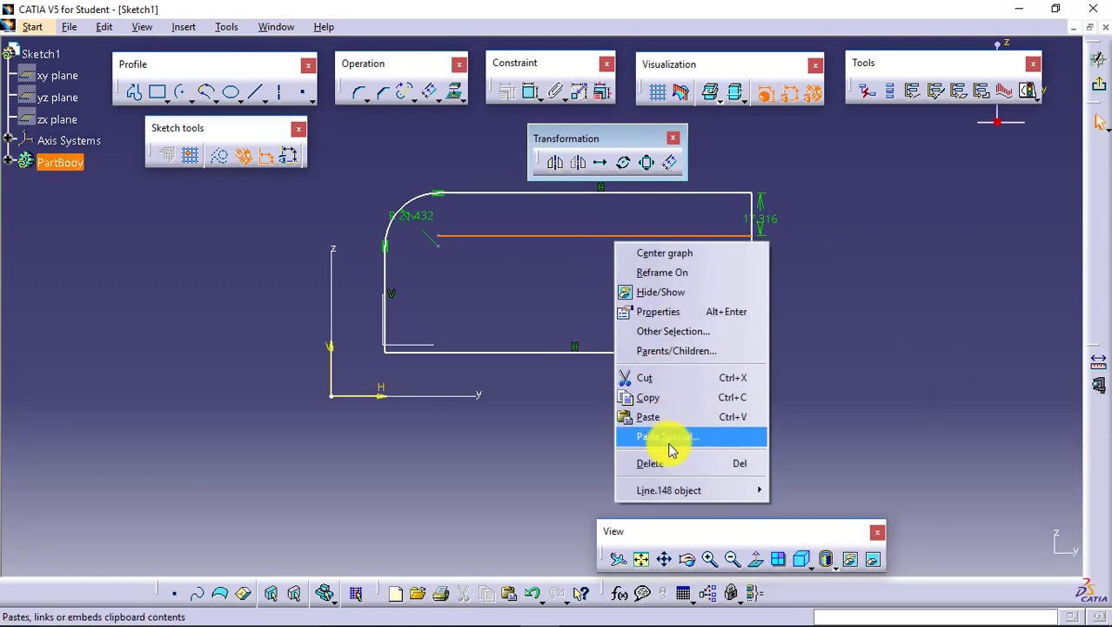
pyautogui.click(675, 464)
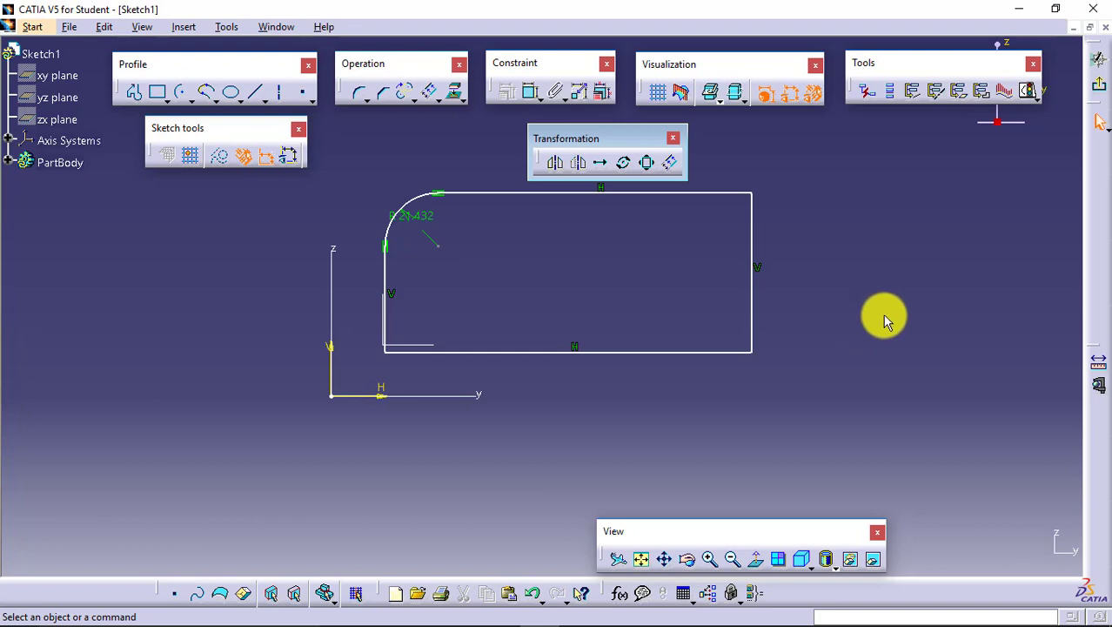
# - Offset the rectangle's top line about 9.4 mm inward with Tangent Propagation, and remove the resulting offset profile
pyautogui.click(671, 165)
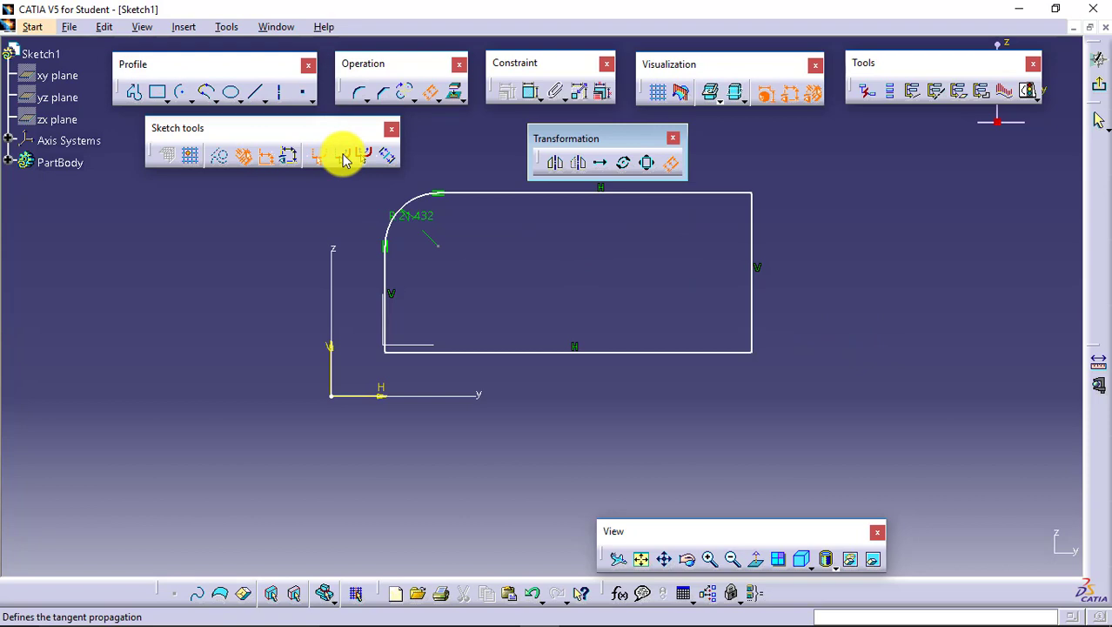
pyautogui.click(345, 160)
pyautogui.click(723, 196)
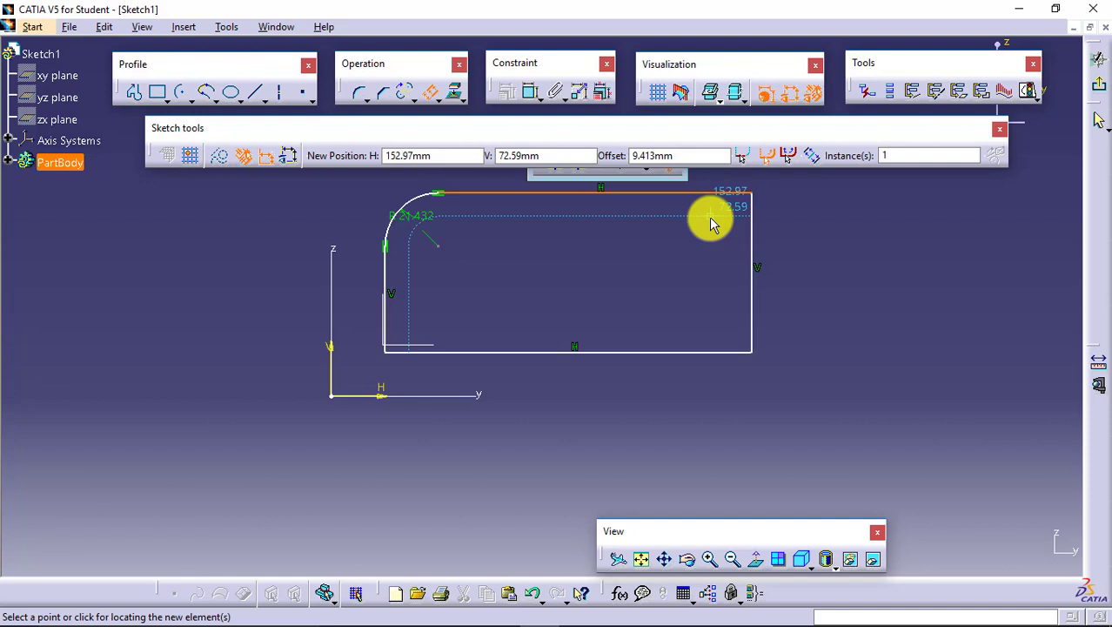
pyautogui.click(710, 225)
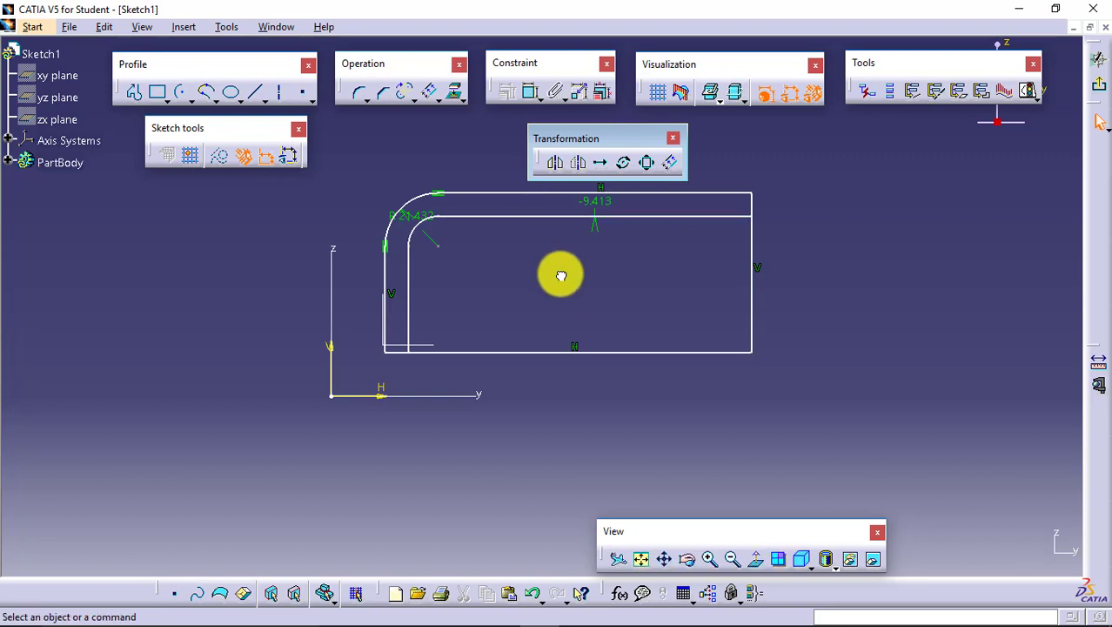
pyautogui.hotkey('ctrl', 'z')
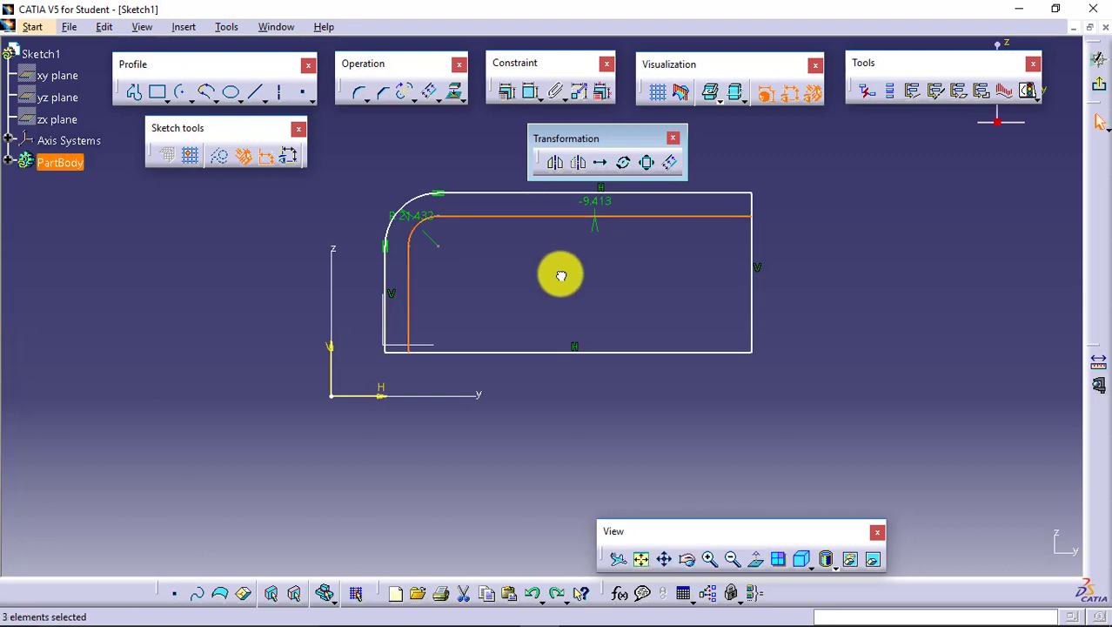
pyautogui.press('Delete')
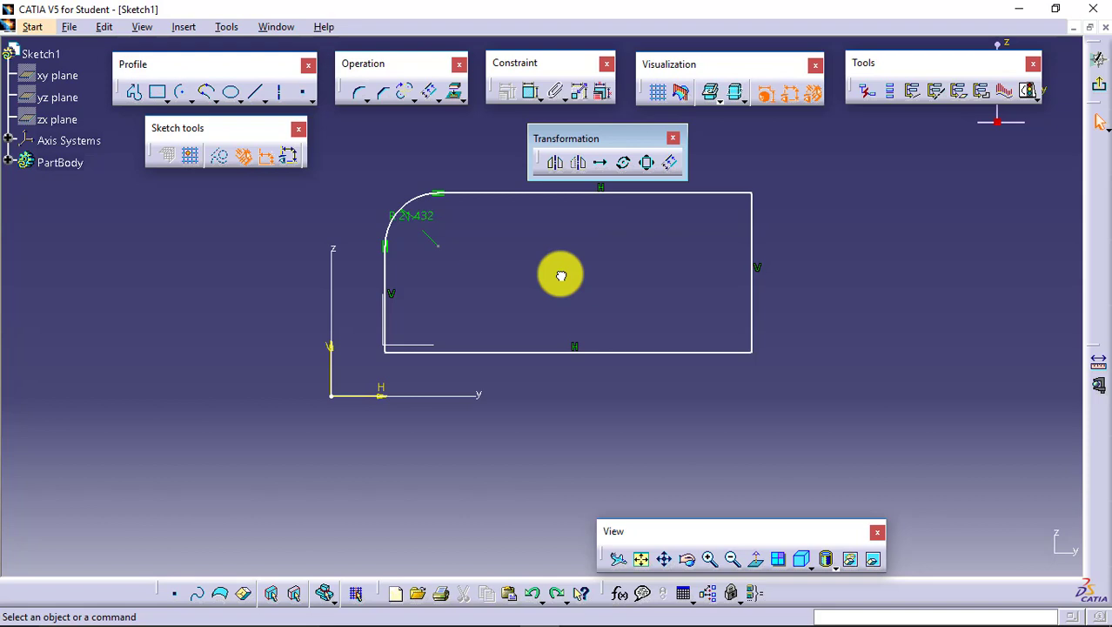
# - Offset the entire closed profile about 7.1 mm inward from its top line, using point propagation
pyautogui.click(670, 162)
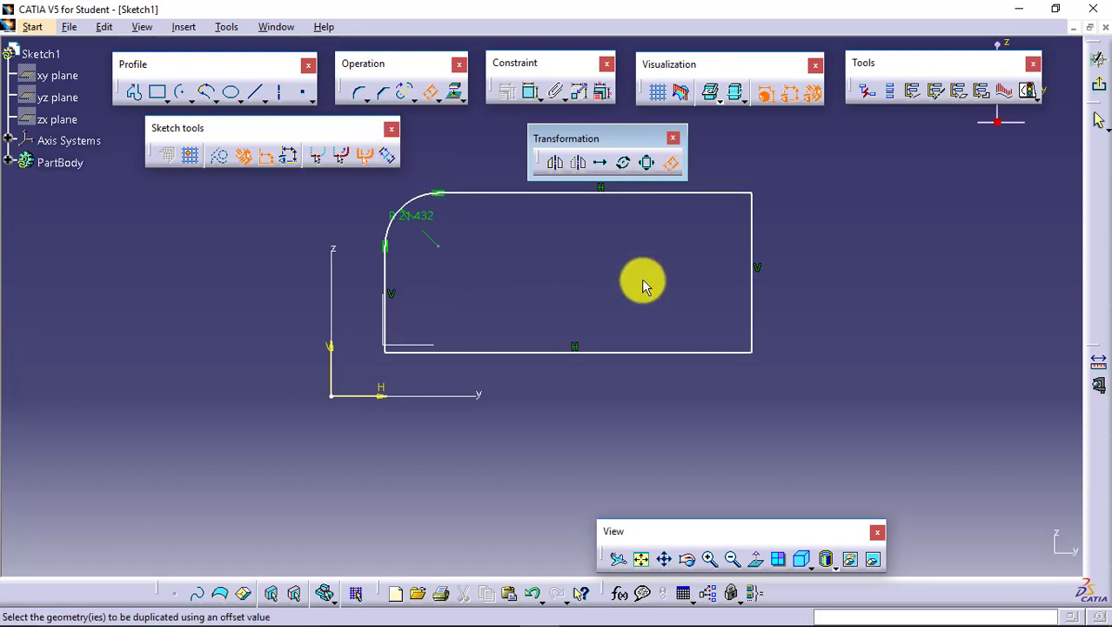
pyautogui.click(716, 193)
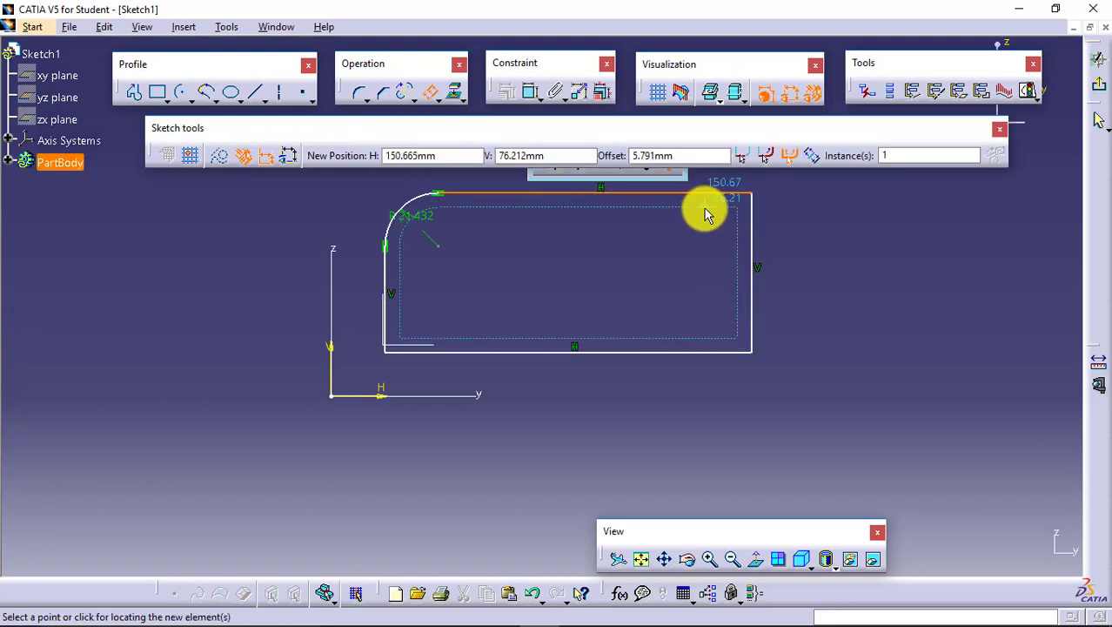
pyautogui.click(705, 211)
pyautogui.click(853, 291)
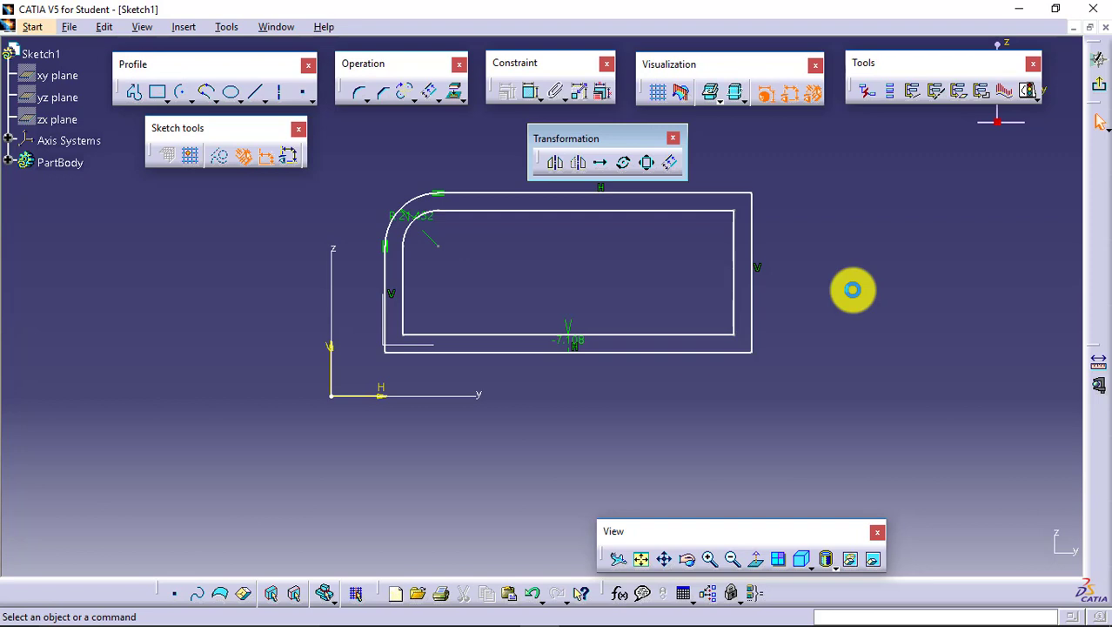
# - Offset the outer profile's top line about 15 mm with Tangent Propagation and Both Side Offset, and put away the transformation tools
pyautogui.click(670, 162)
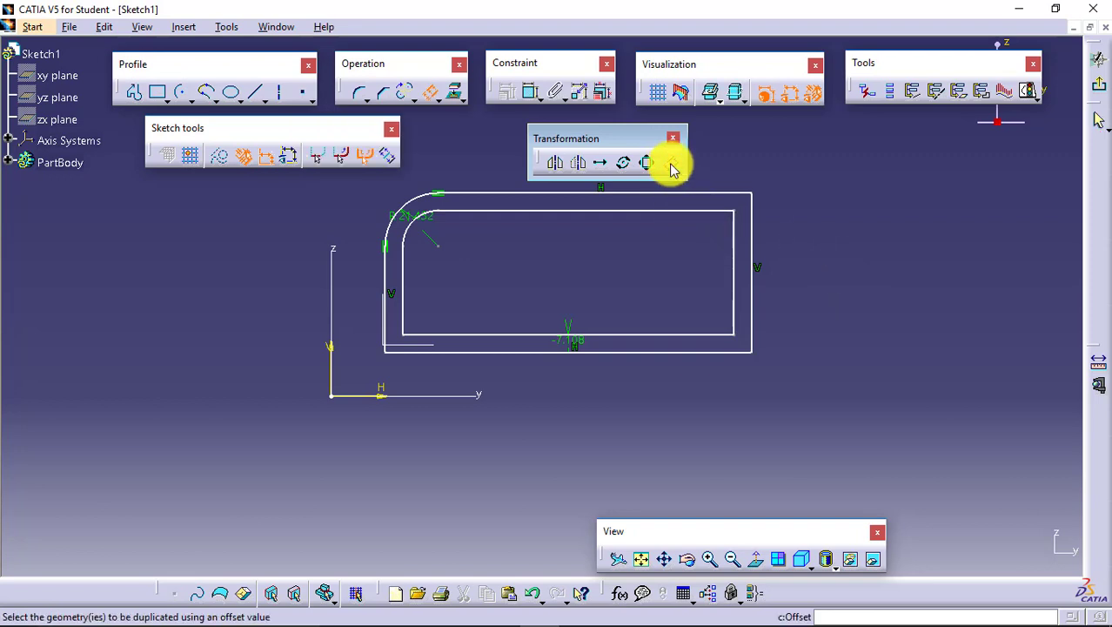
pyautogui.click(387, 160)
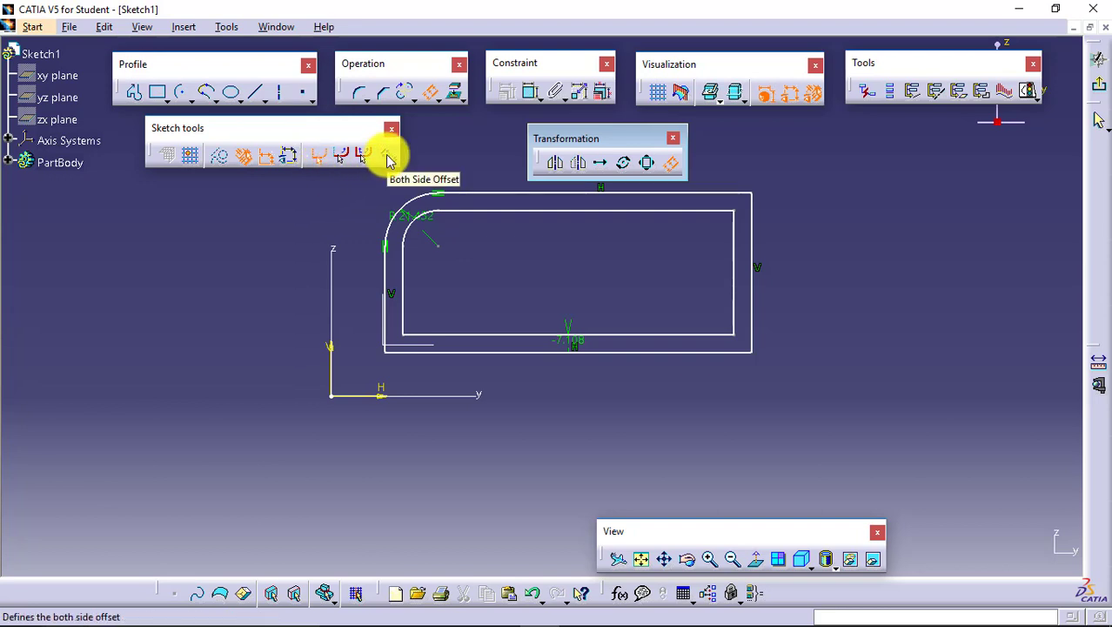
pyautogui.click(341, 155)
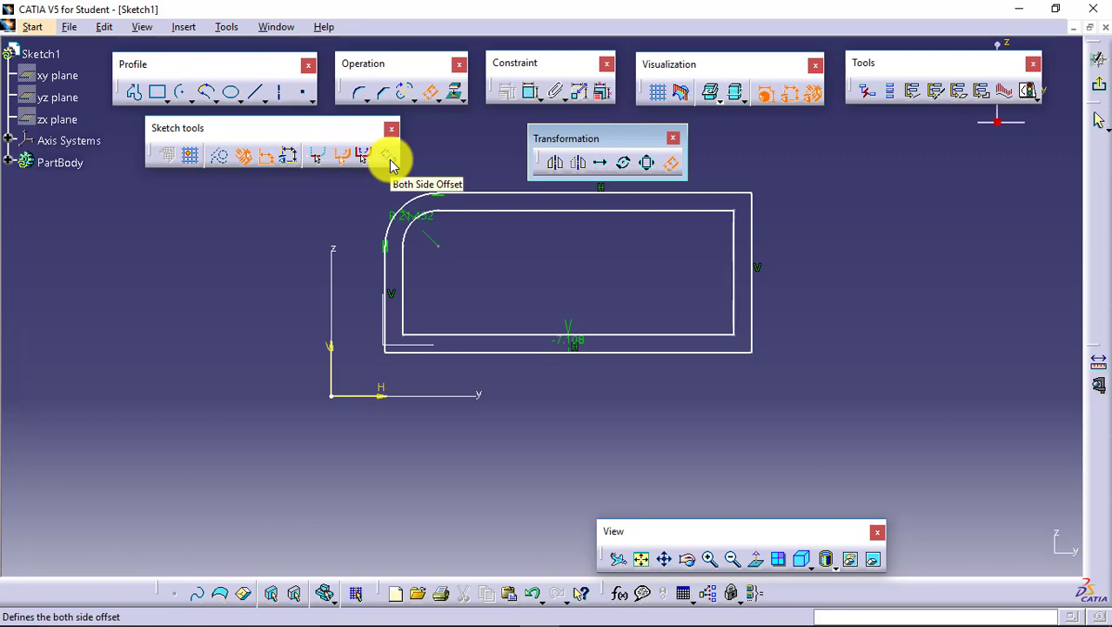
pyautogui.click(389, 161)
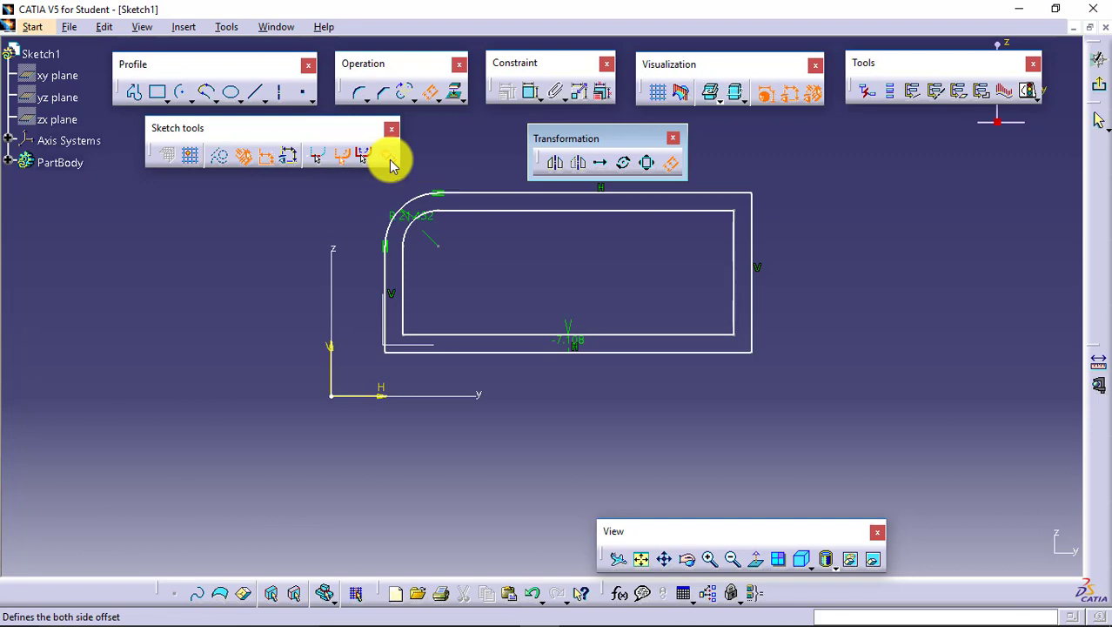
pyautogui.click(555, 193)
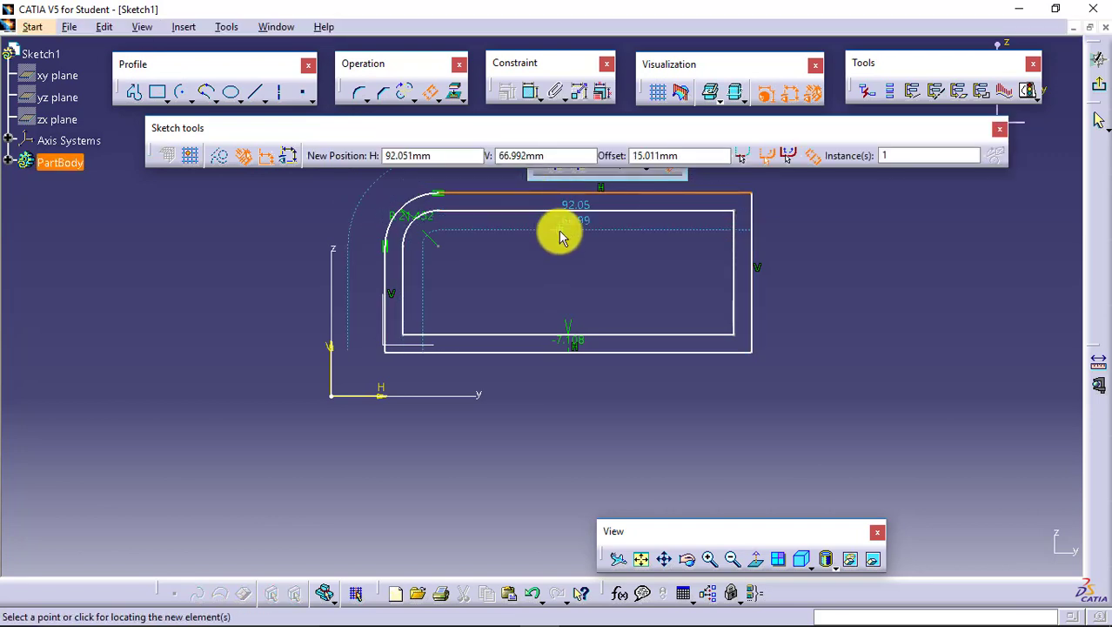
pyautogui.click(558, 232)
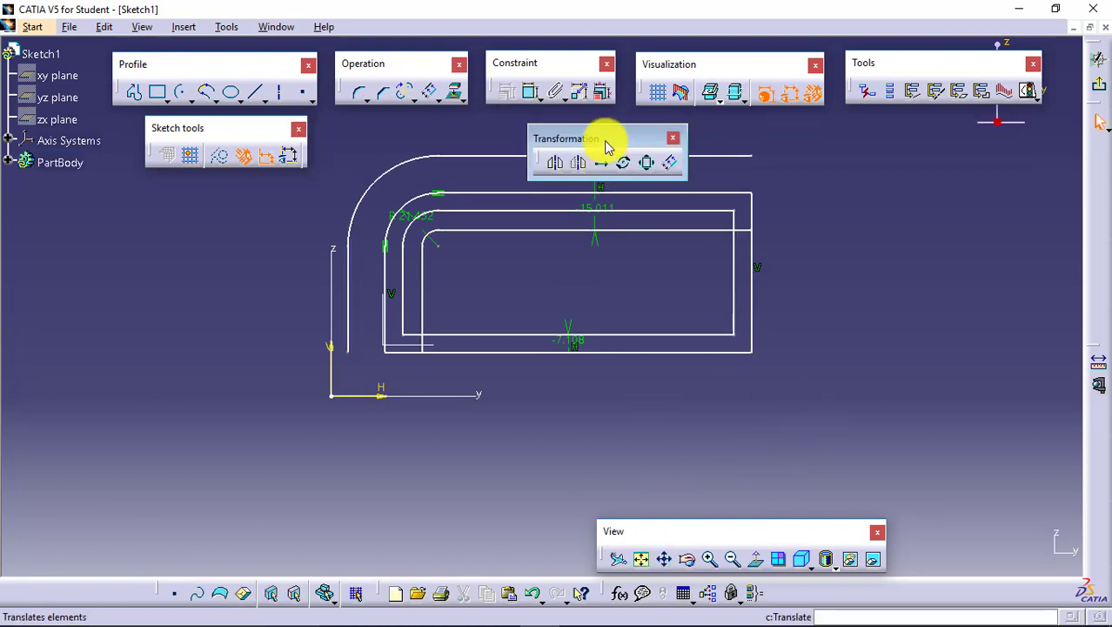
pyautogui.click(672, 138)
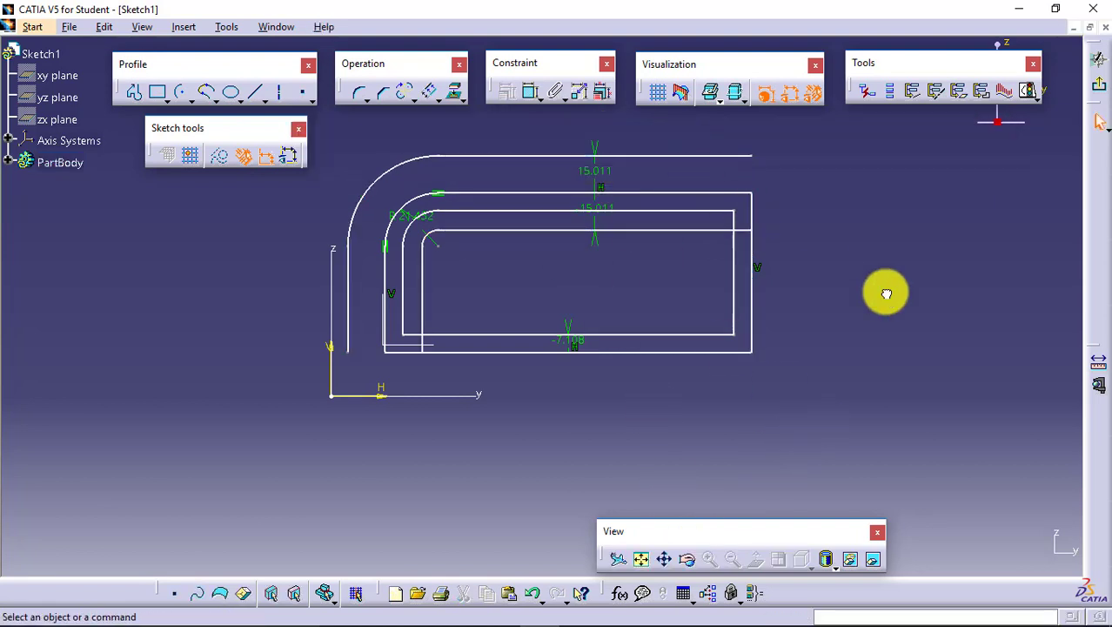
# - Examine the inner and outer lines of the both-side offset and their offset dimensions
pyautogui.click(625, 230)
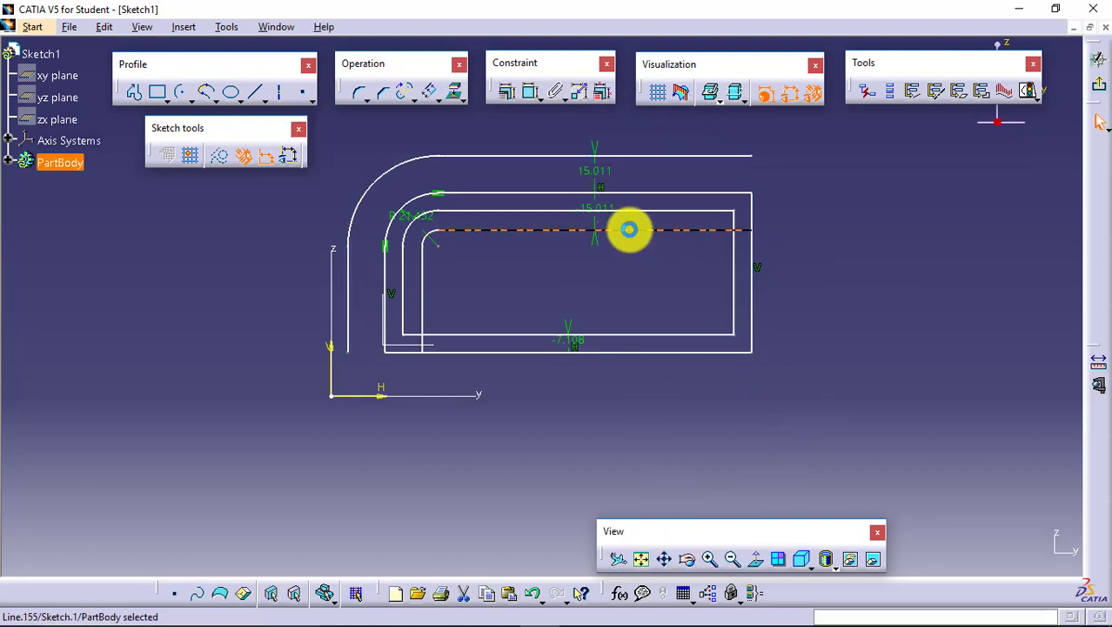
pyautogui.click(640, 155)
pyautogui.click(613, 175)
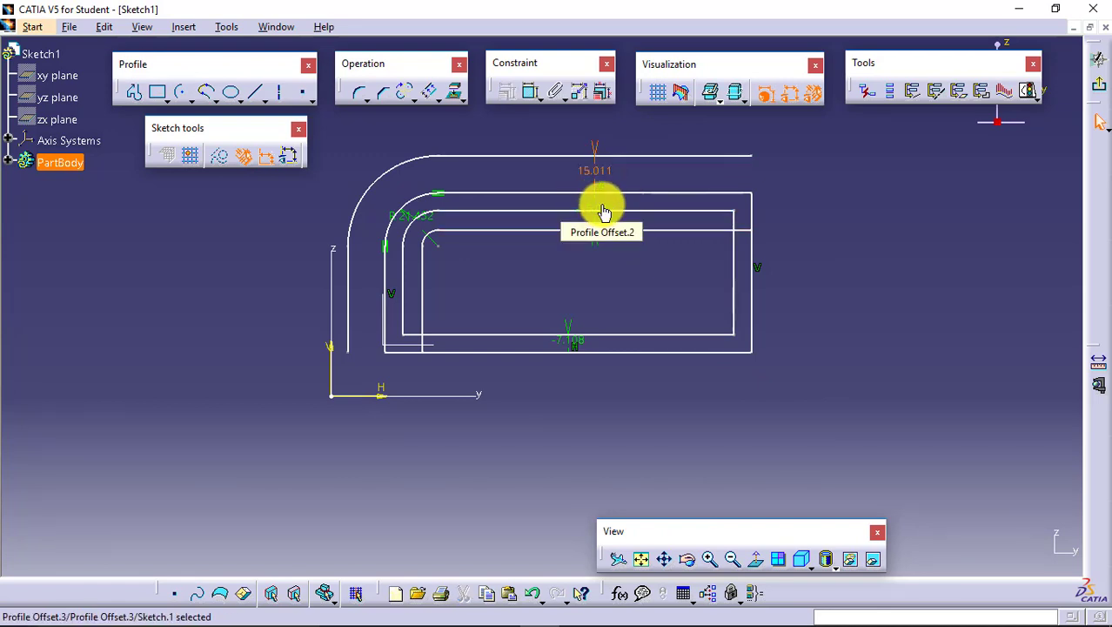
pyautogui.click(840, 265)
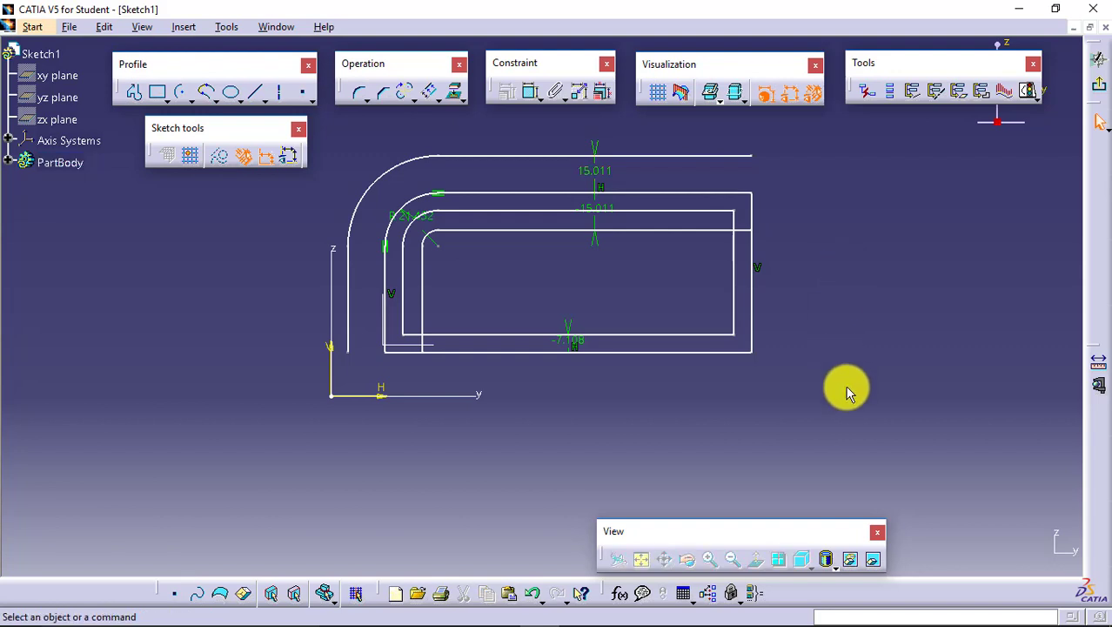
# - Delete all sketched profiles and their constraints from the sketch
pyautogui.moveTo(356, 220); pyautogui.dragTo(315, 139)
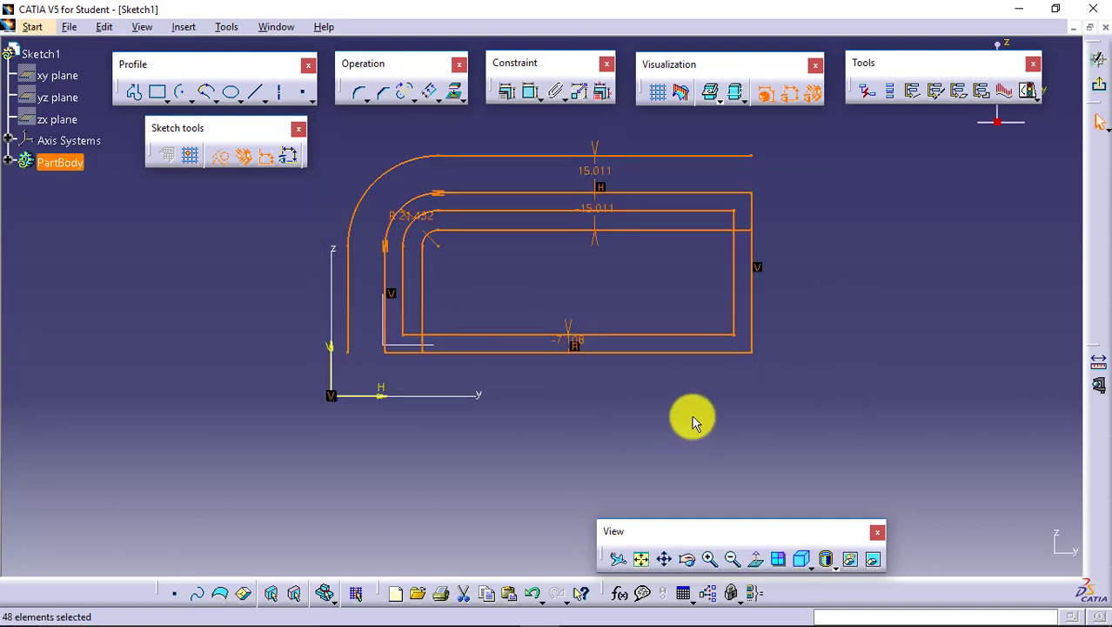
pyautogui.press('Delete')
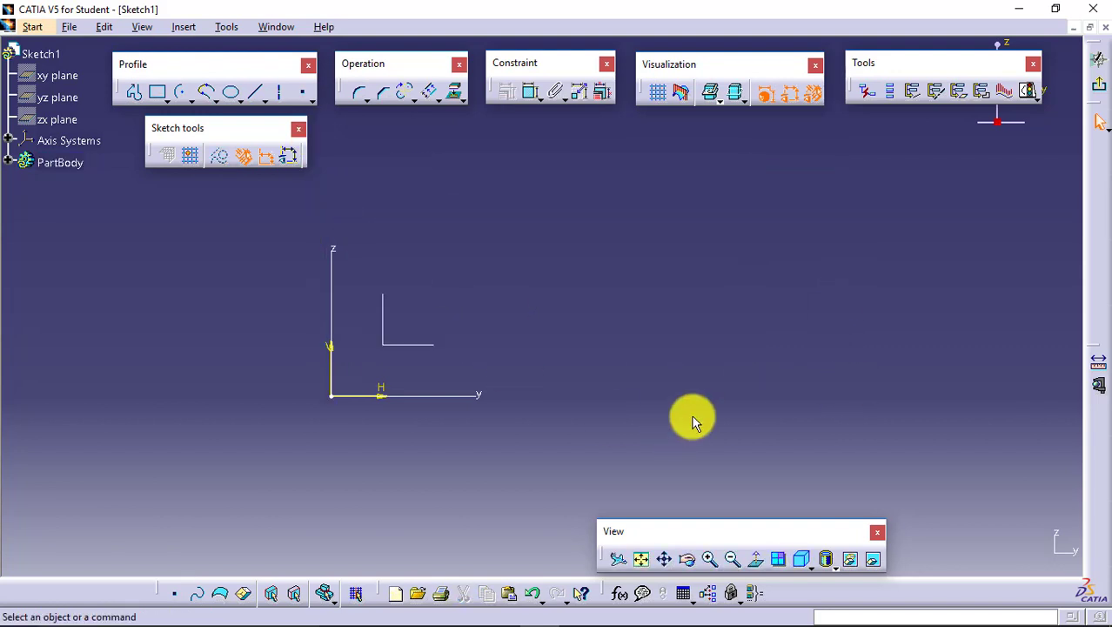
# - Show the available 3D geometry operations, including Project 3D Elements
pyautogui.click(462, 101)
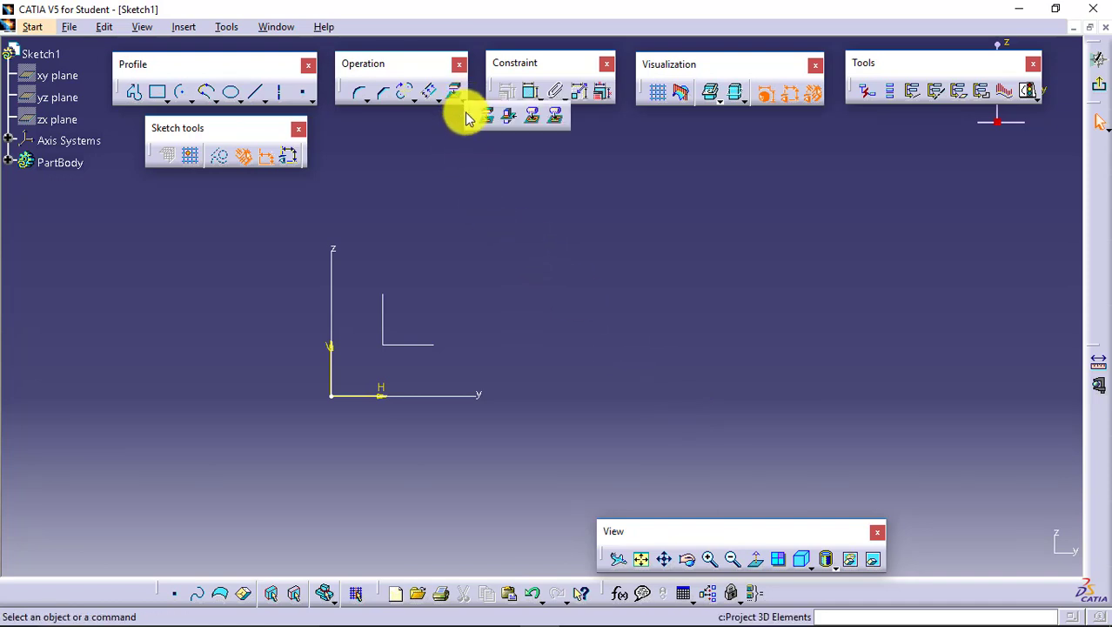